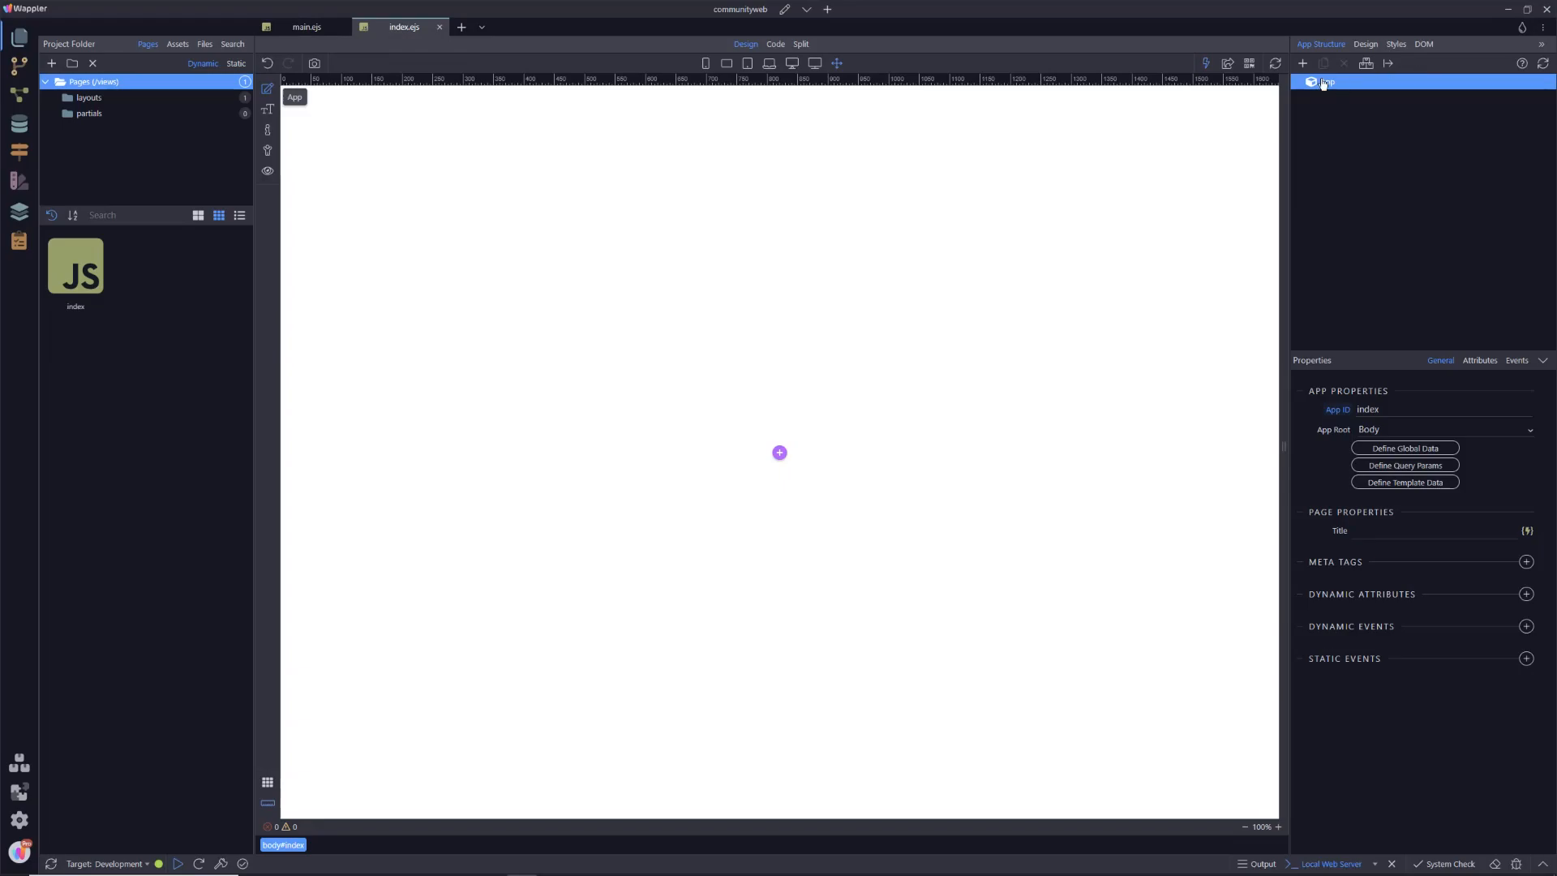
Build the index page layout by adding a container to the app, with a row and a column nested inside
right_click(1323, 84)
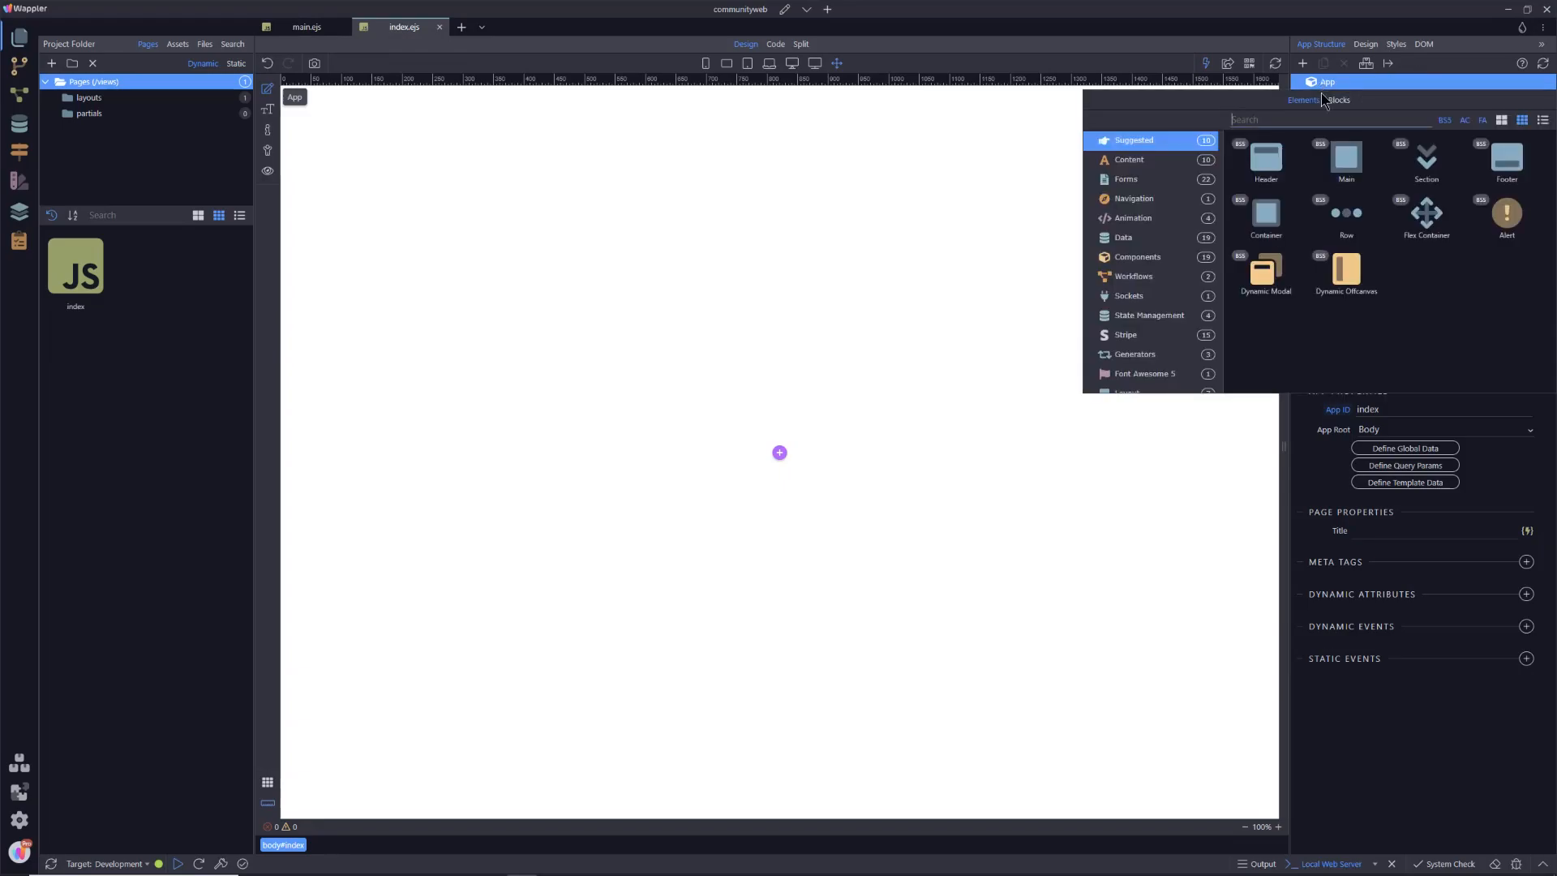
click(1259, 209)
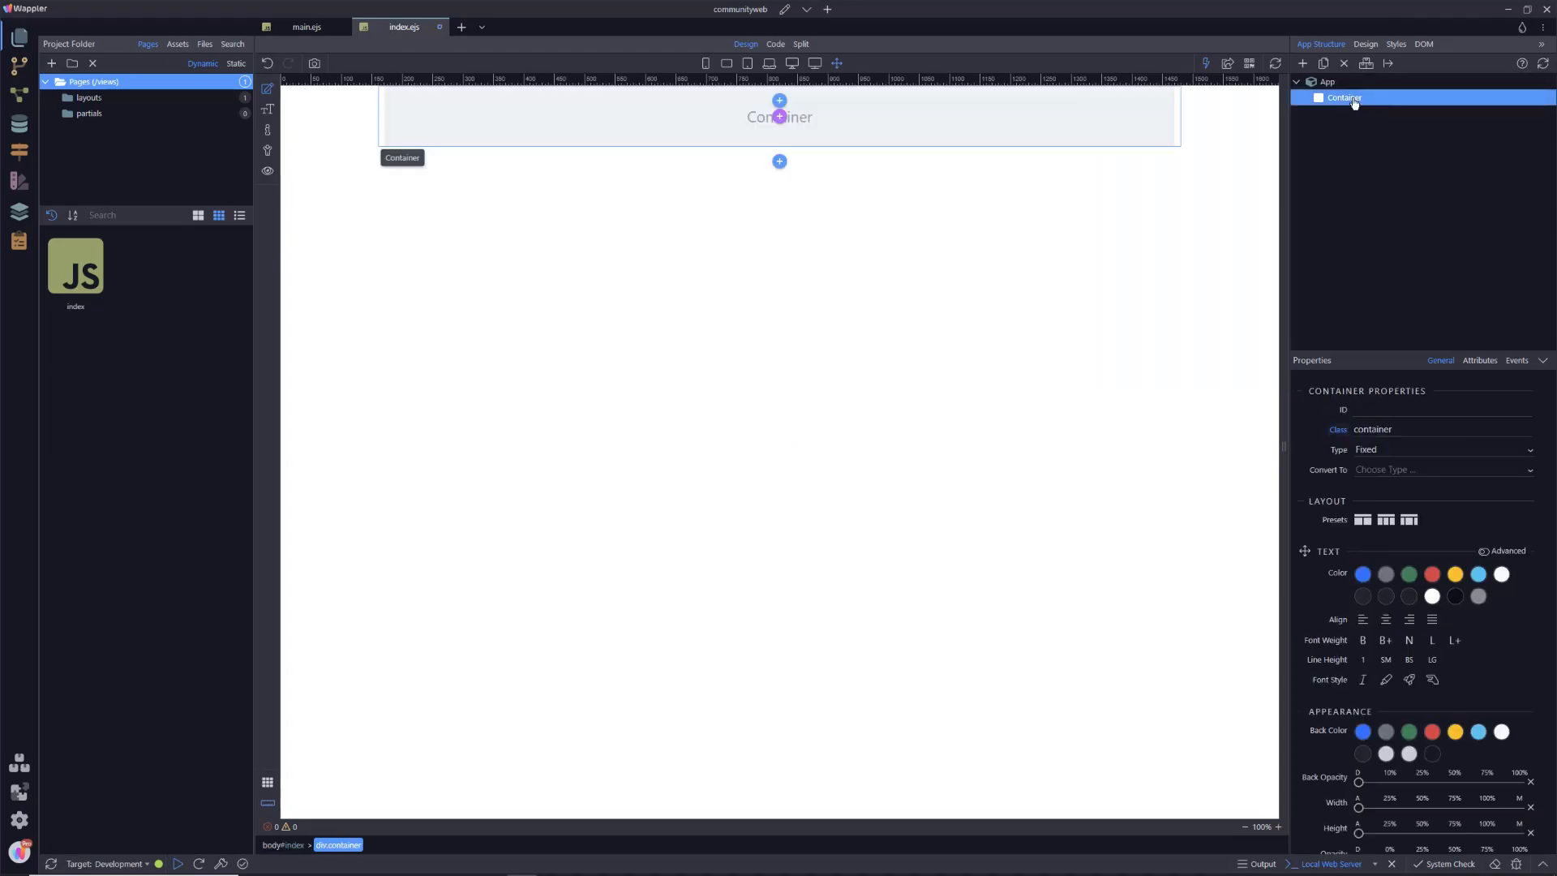
right_click(1354, 103)
click(1277, 172)
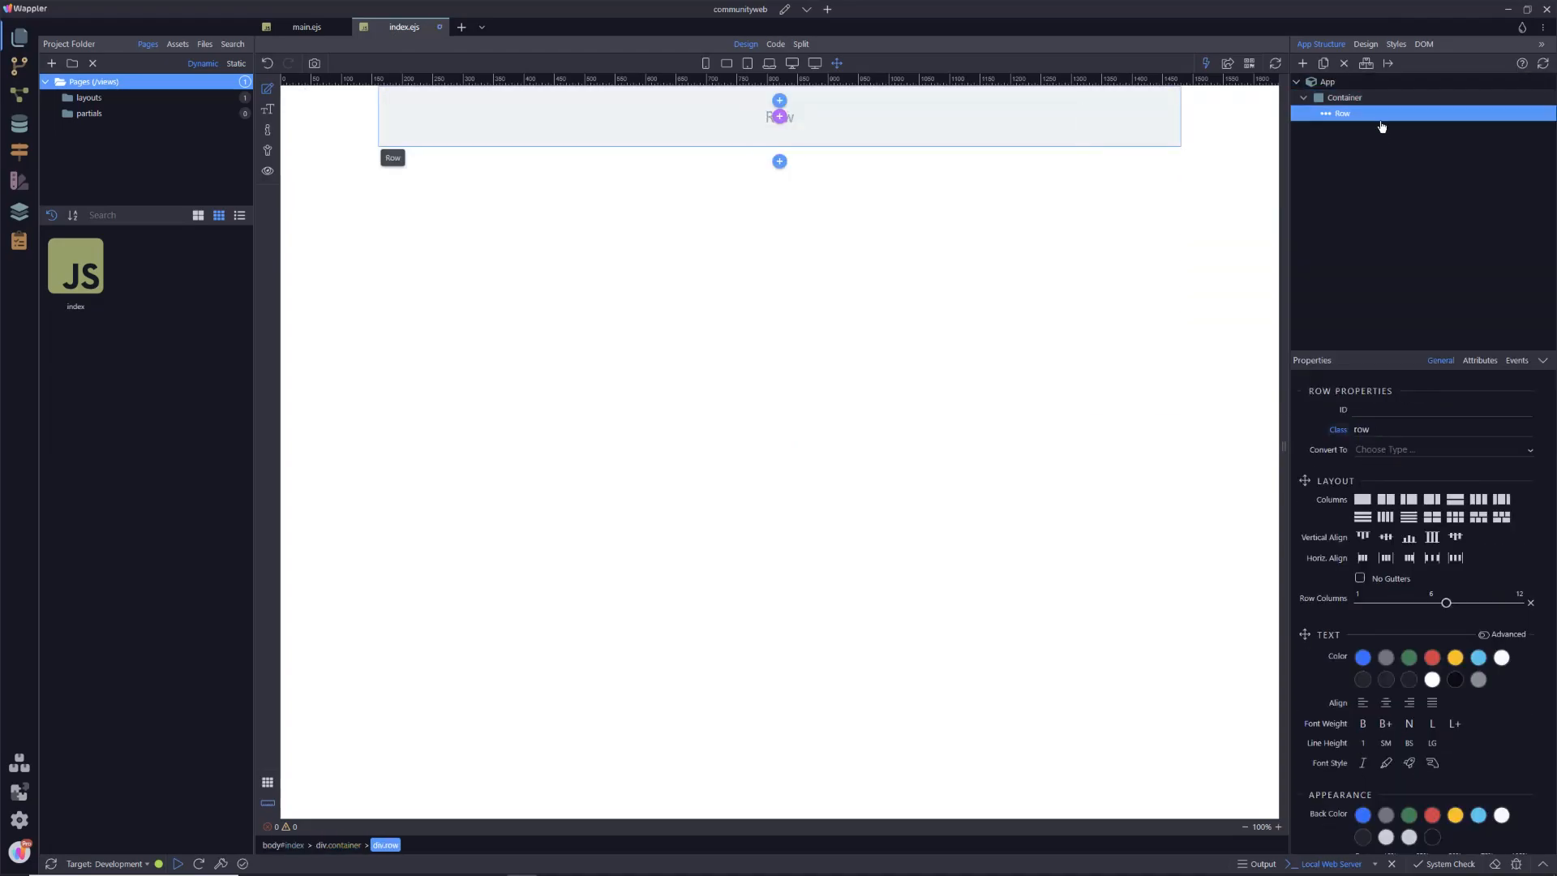
right_click(1373, 116)
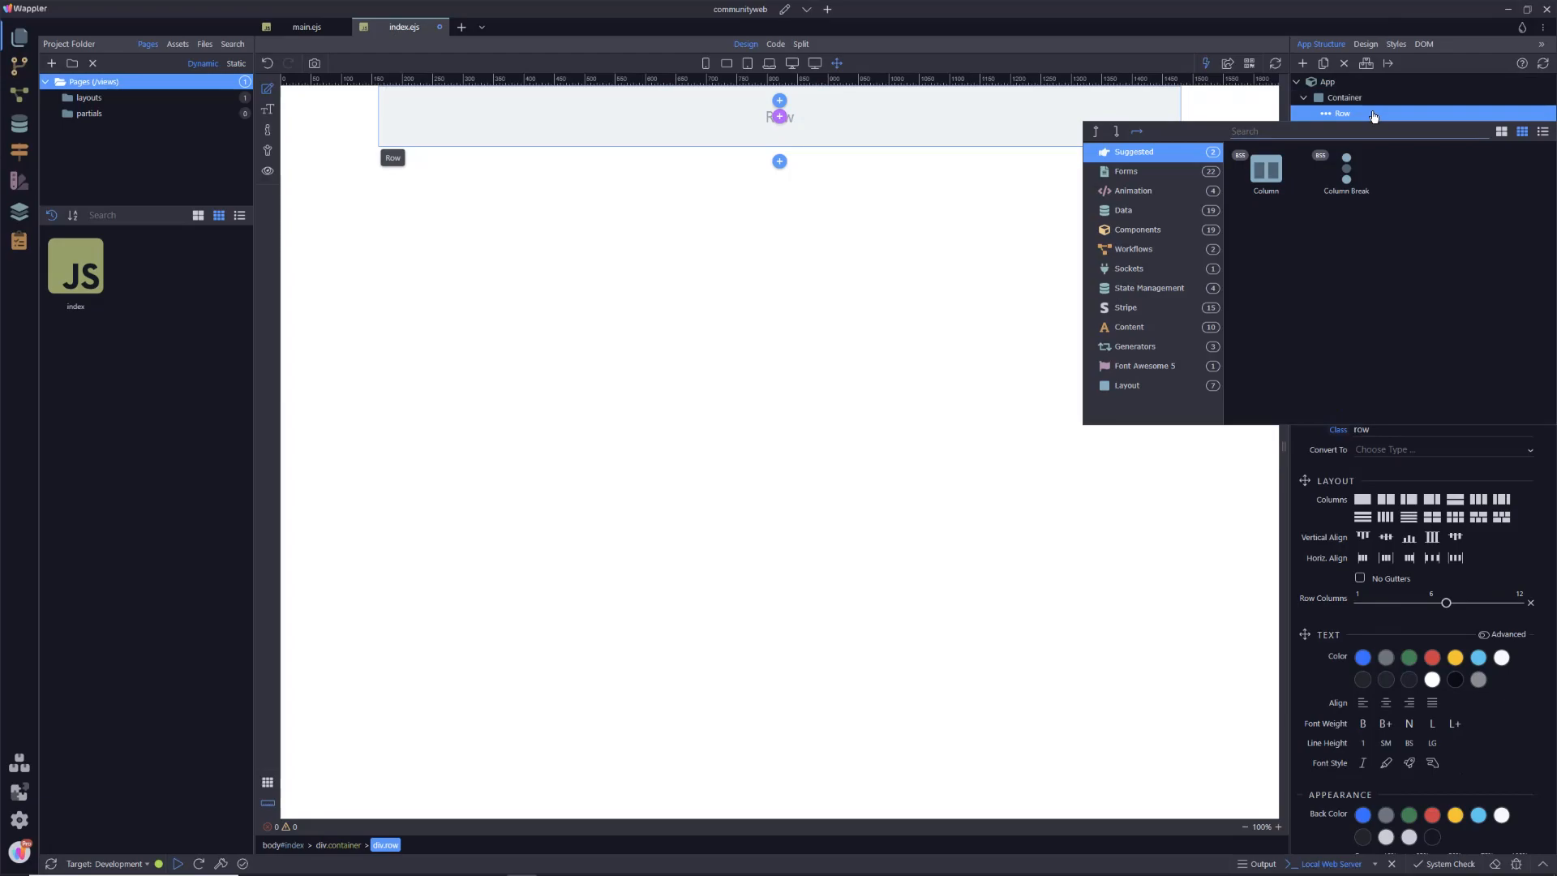
click(1271, 171)
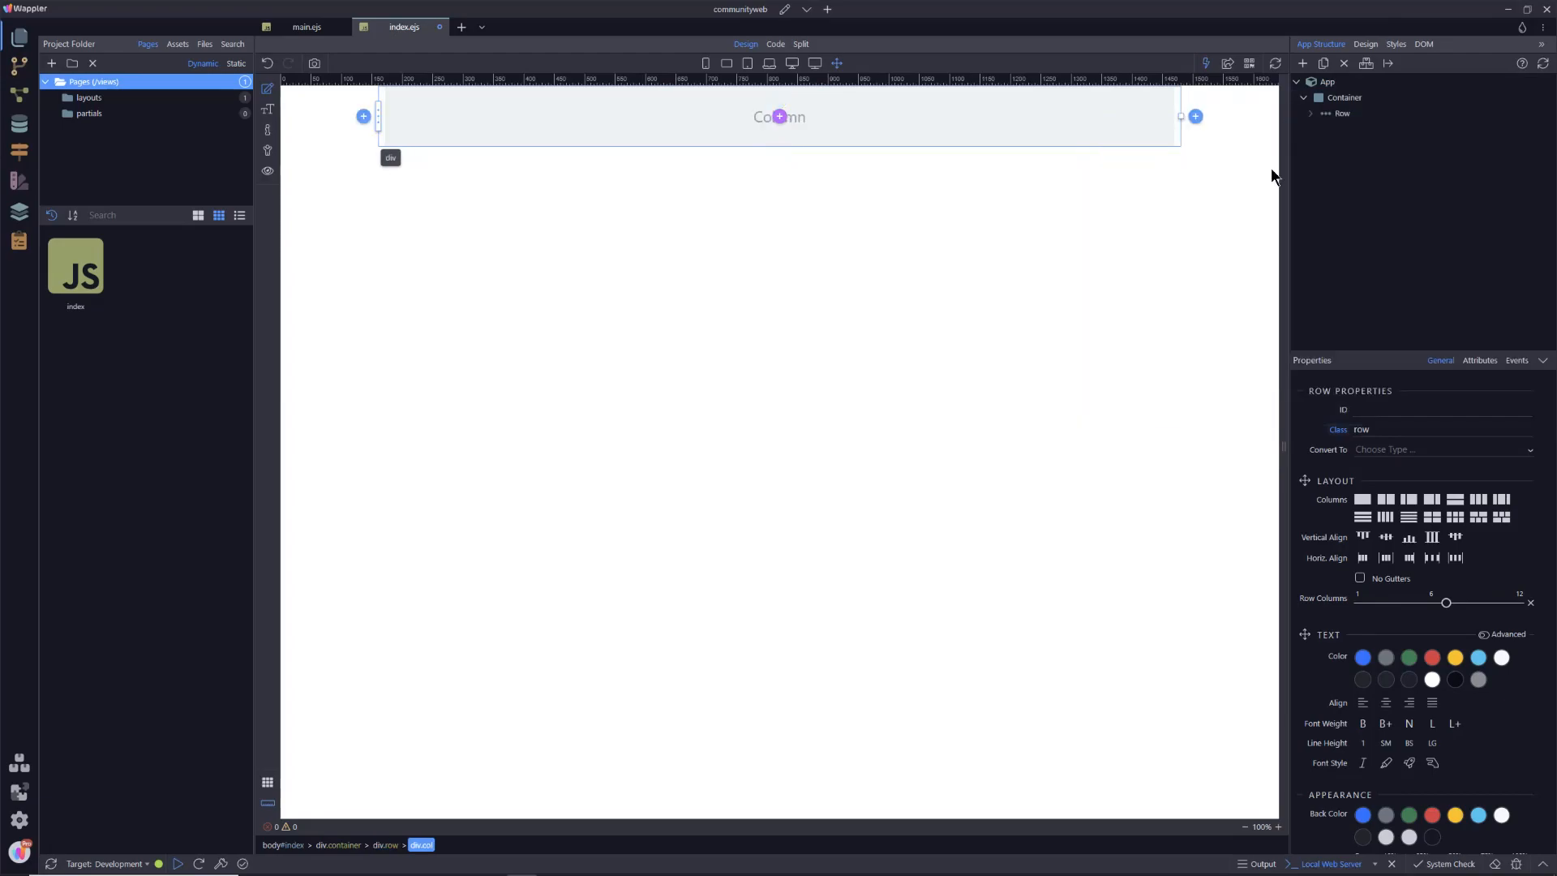
Add a heading inside the column with the text "Home Page" and save the index page
right_click(1364, 132)
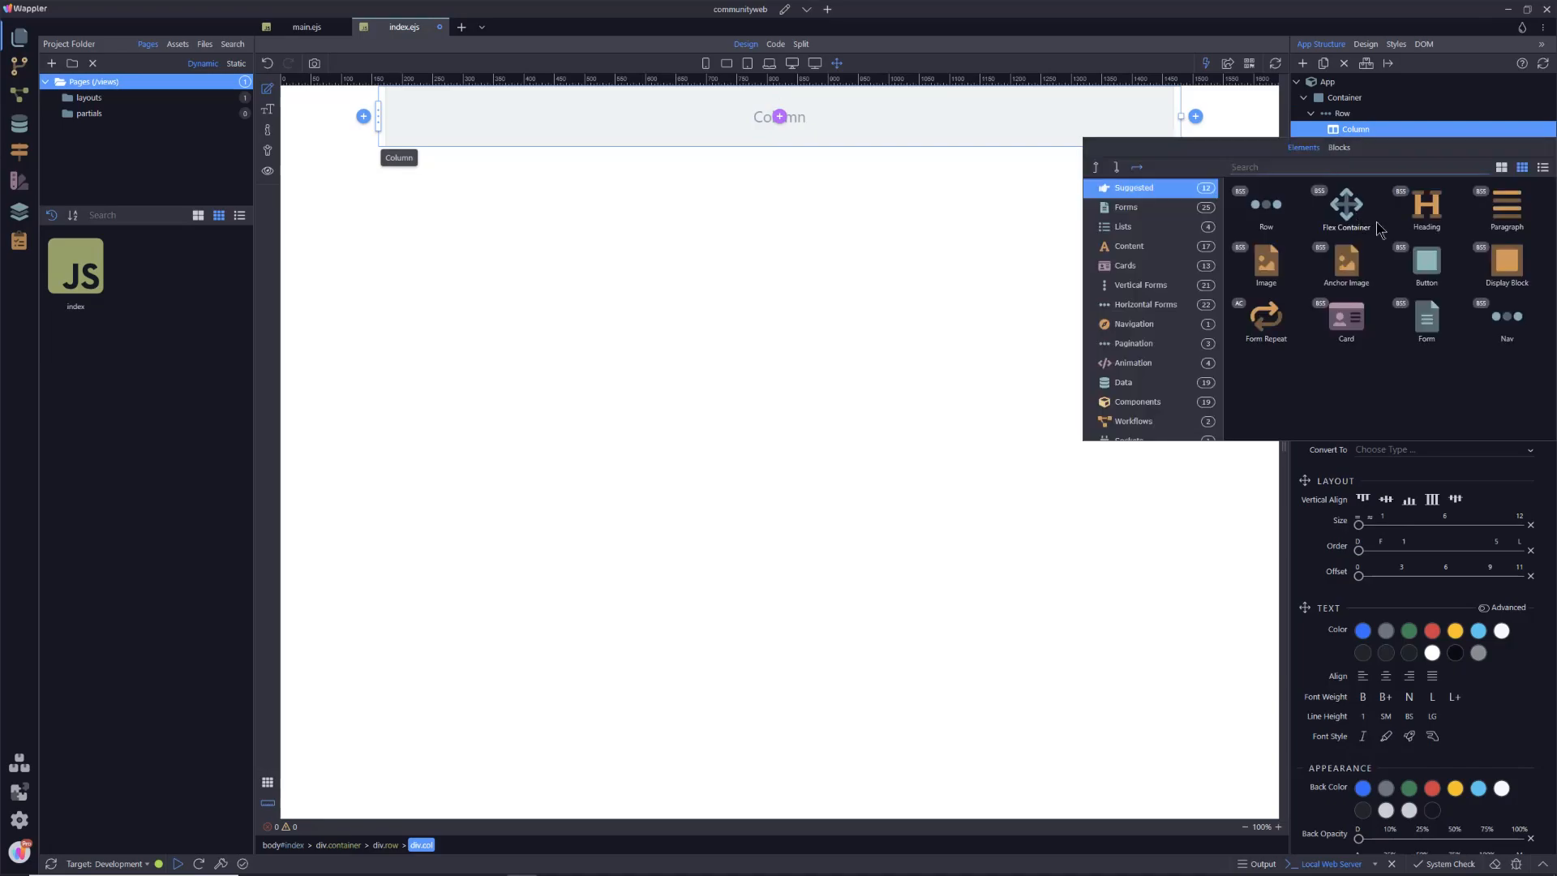
click(1427, 207)
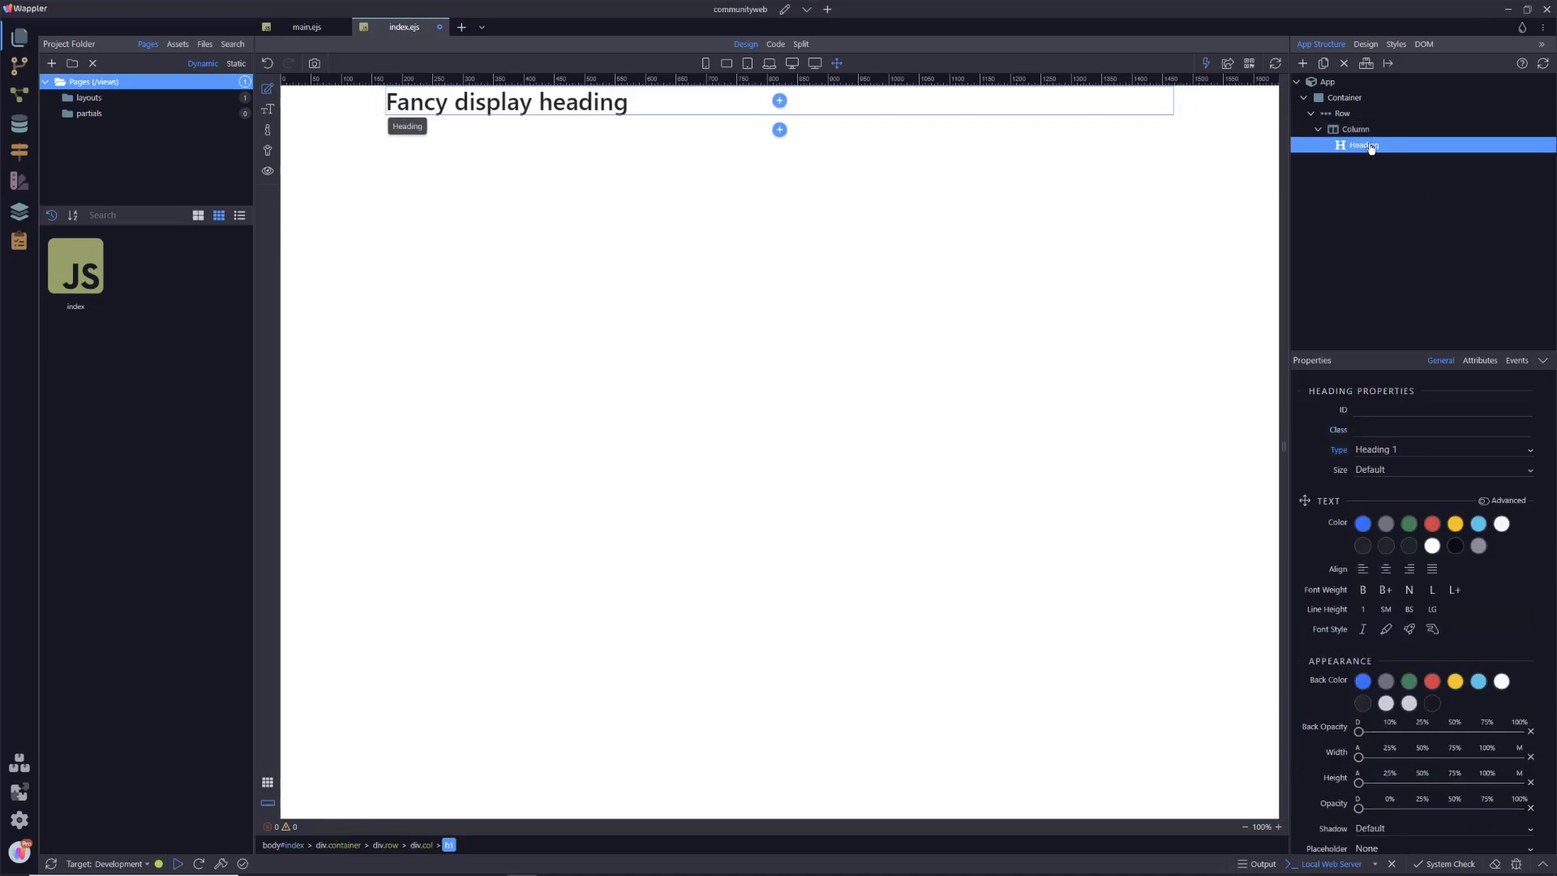
double_click(644, 102)
drag(668, 104, 348, 102)
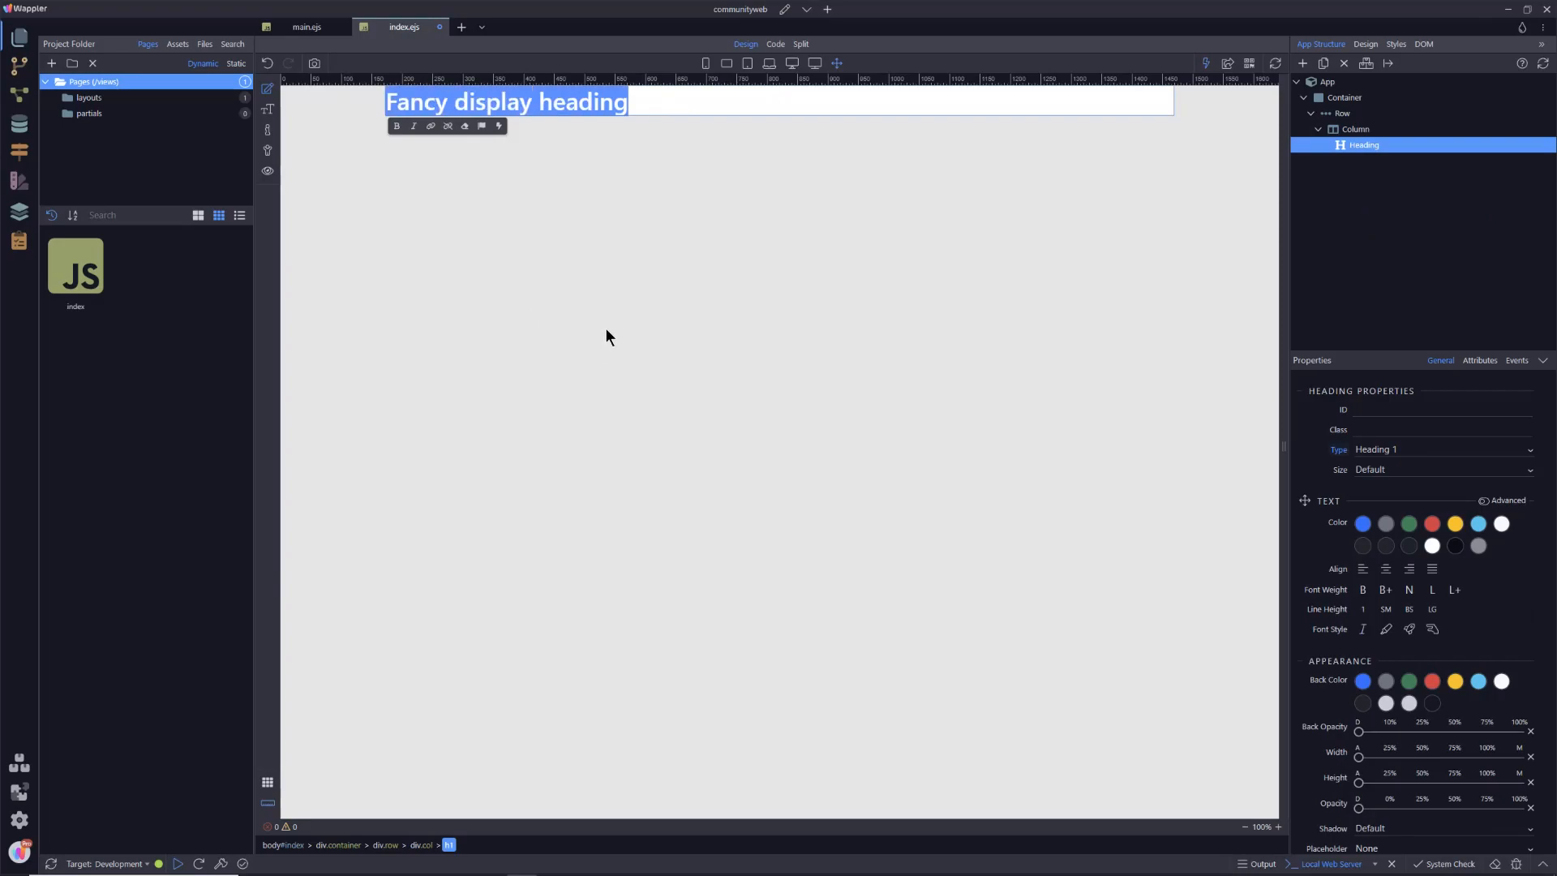
text(Ho)
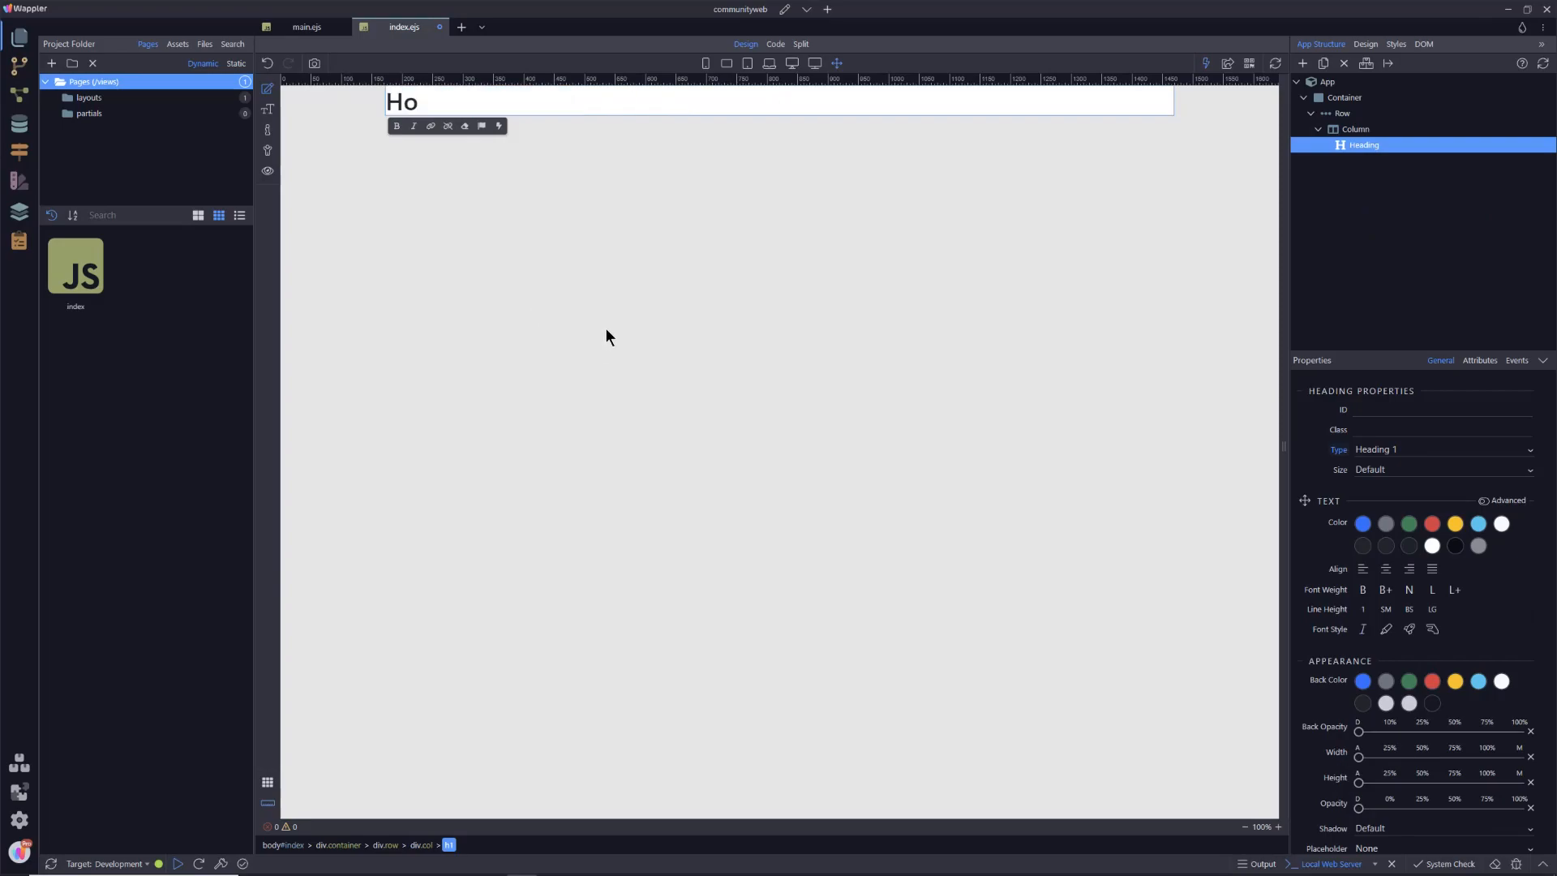
text(me Page)
click(679, 308)
key(ctrl+s)
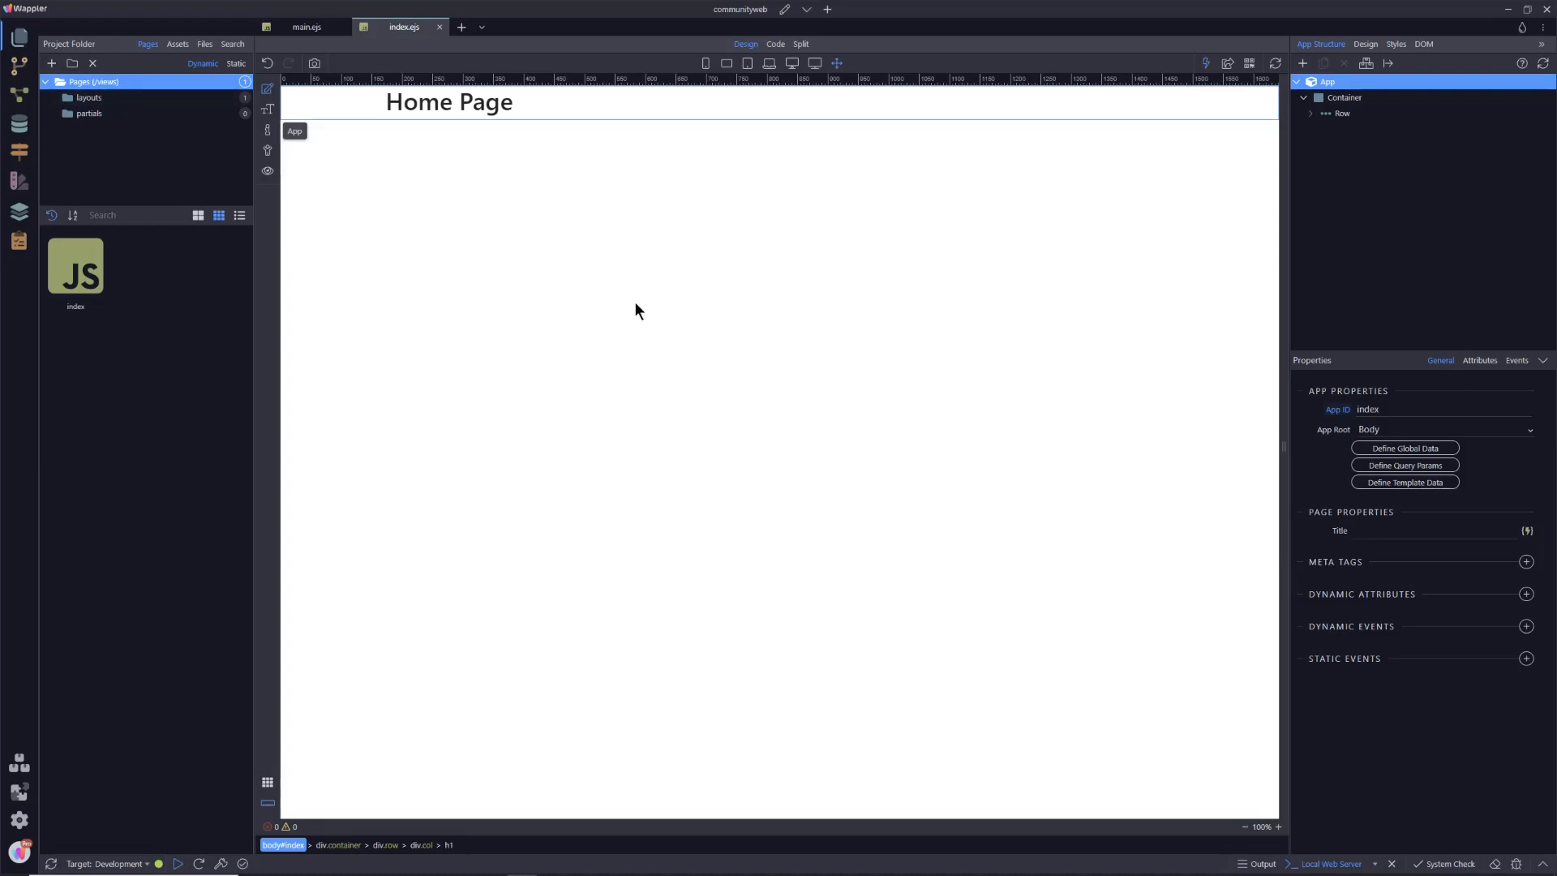
Create a content page named register in the views folder, using the main layout
right_click(117, 86)
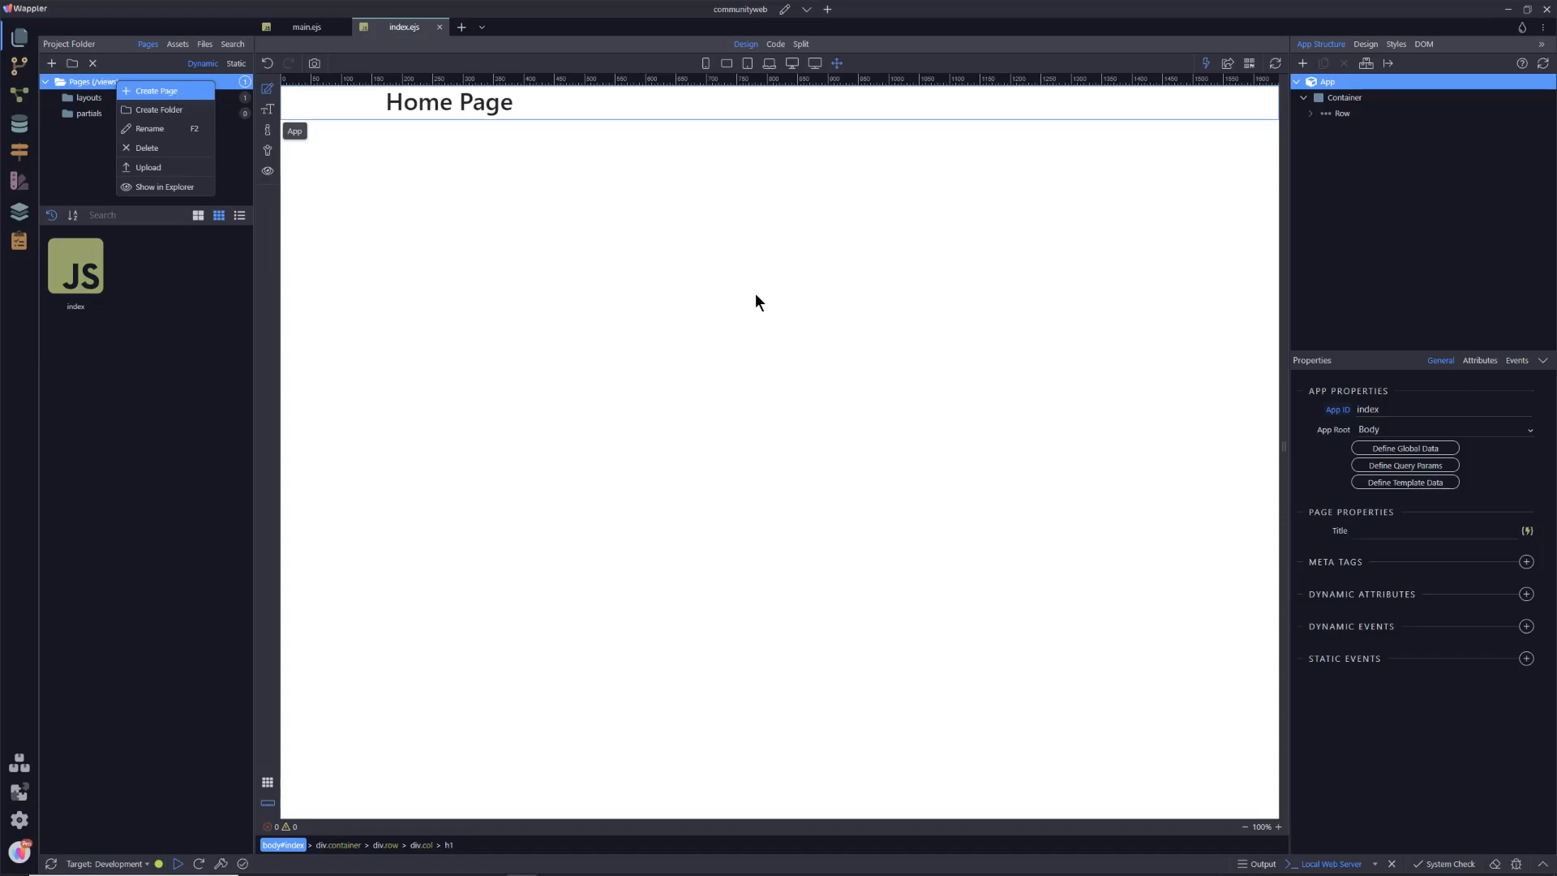
key(Return)
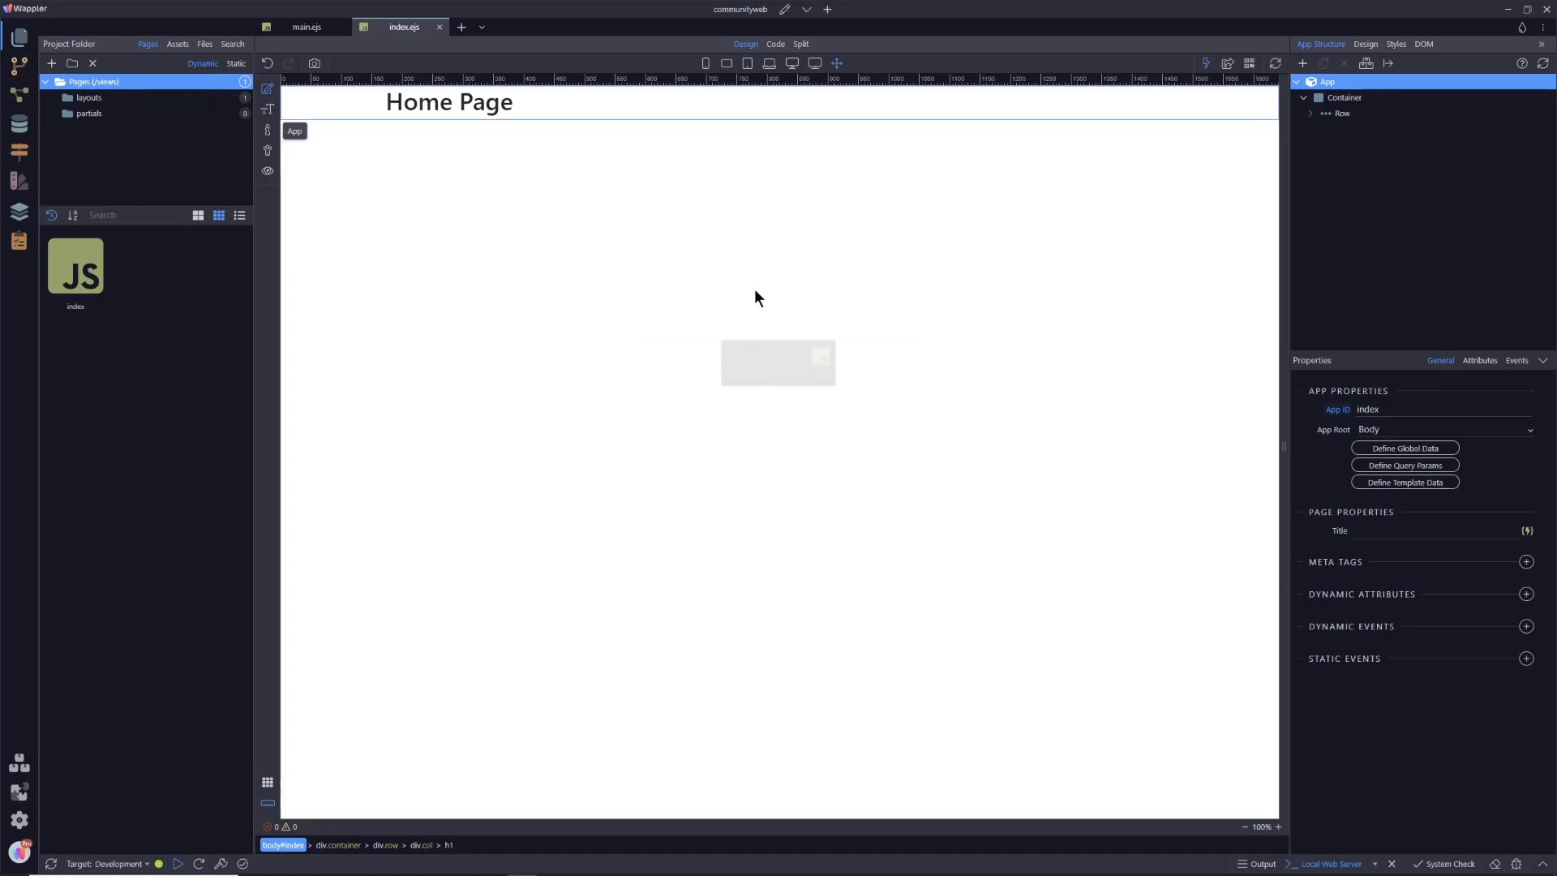
text(register)
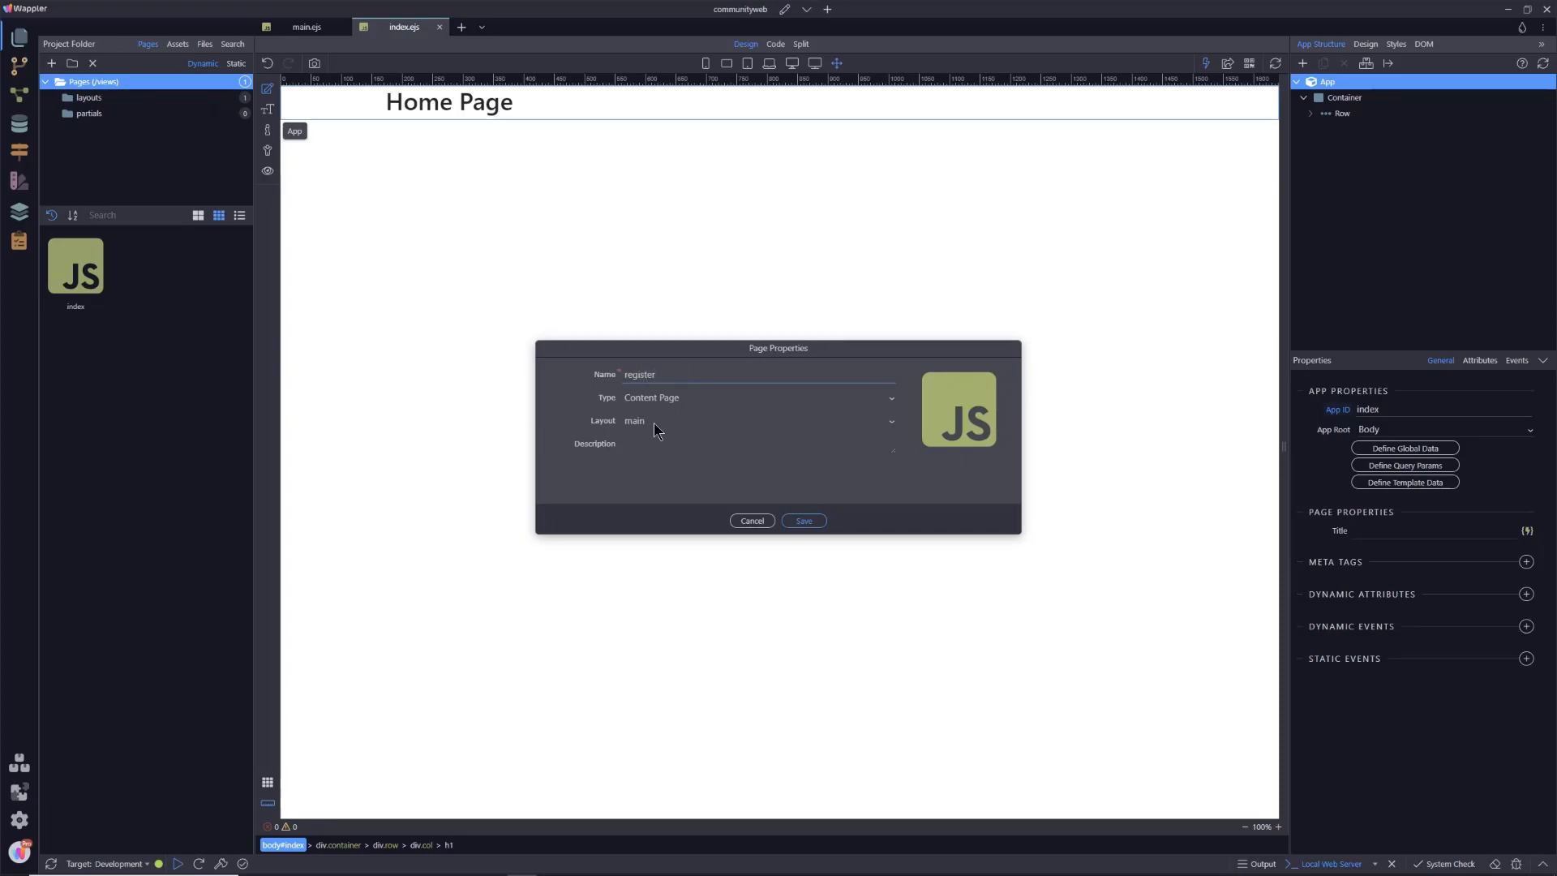
click(646, 441)
click(806, 521)
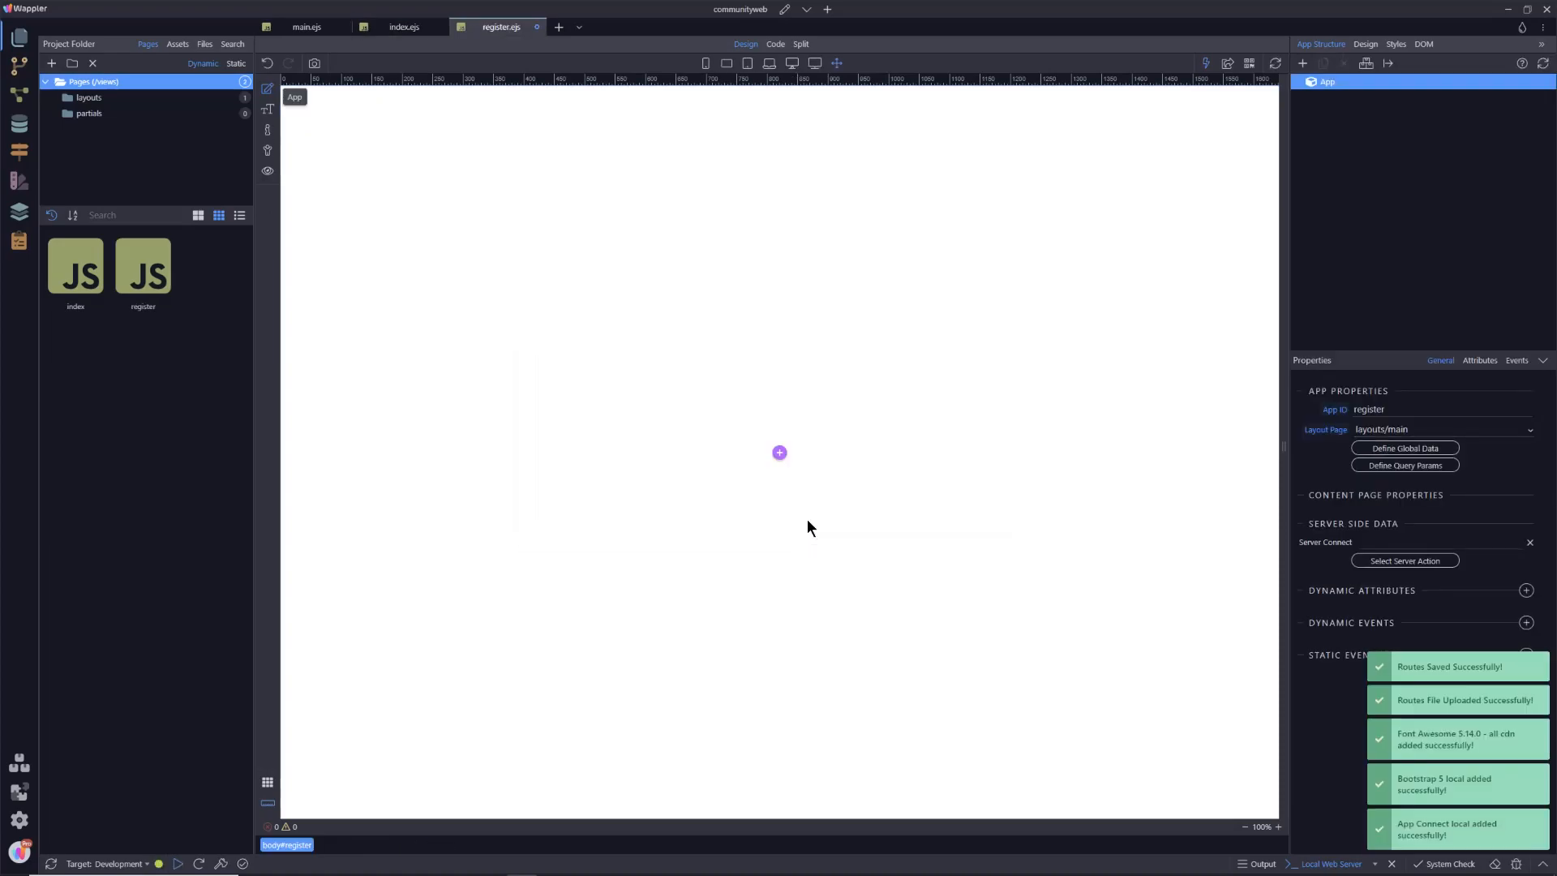
Check the project's routes for the register page and return to the project's page list
click(208, 46)
click(147, 44)
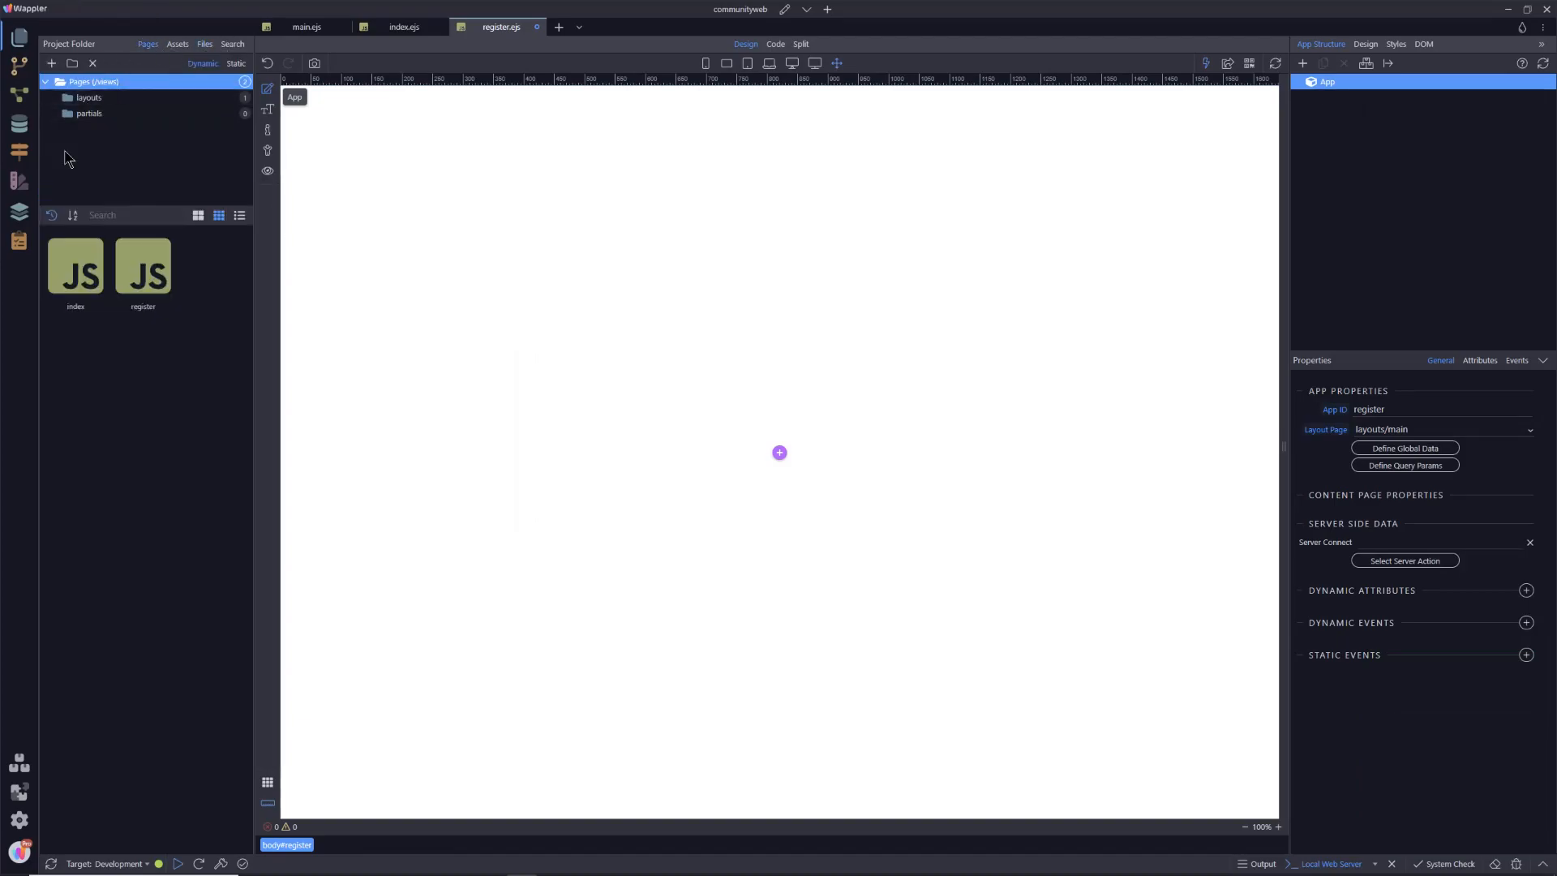
click(20, 153)
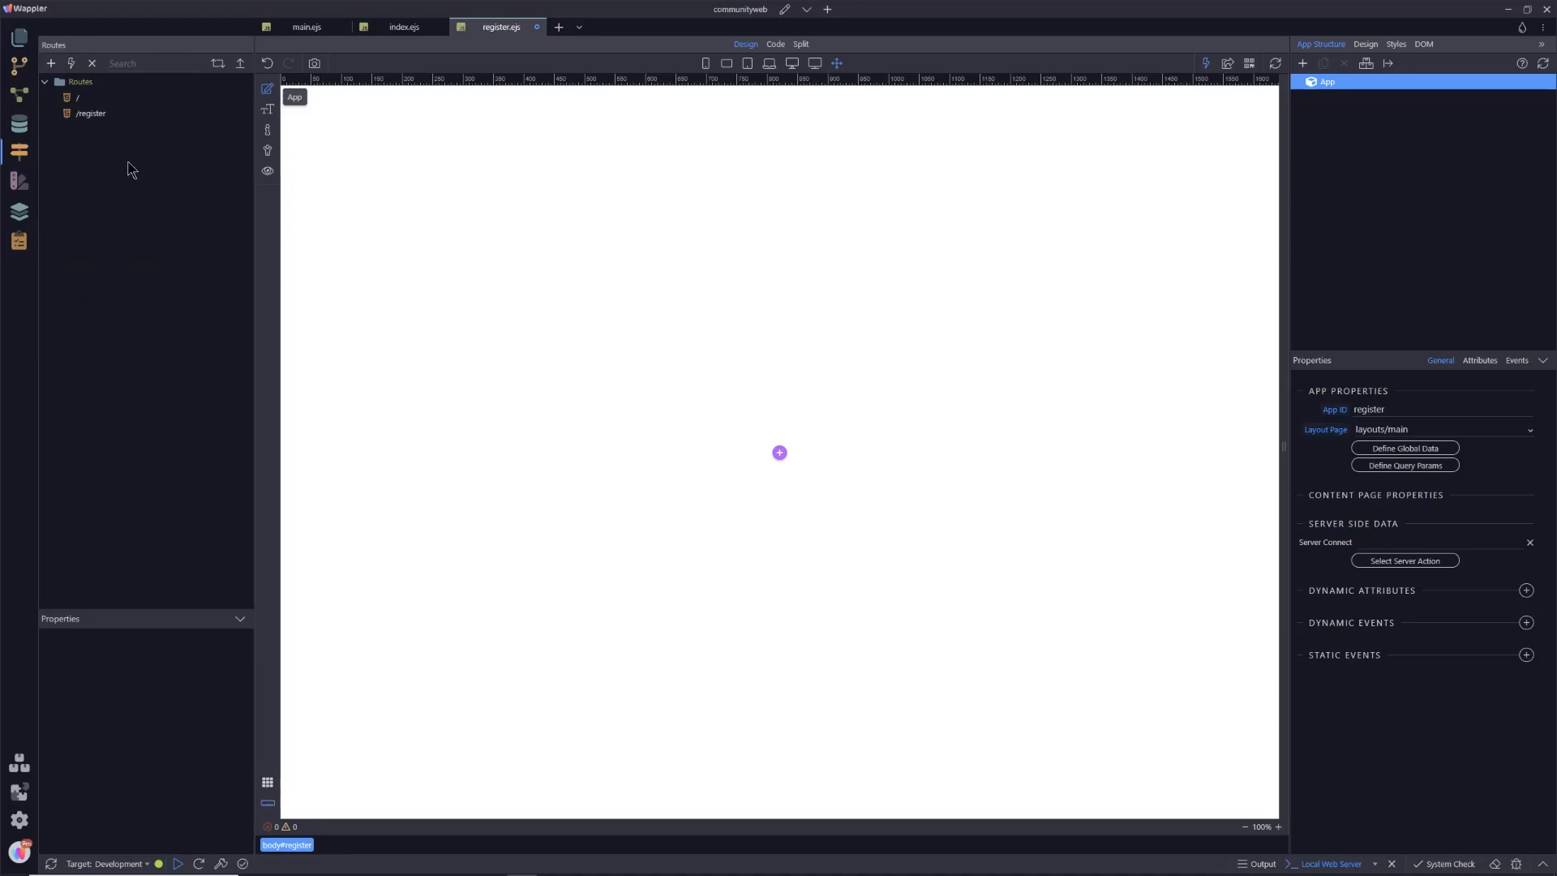
click(20, 36)
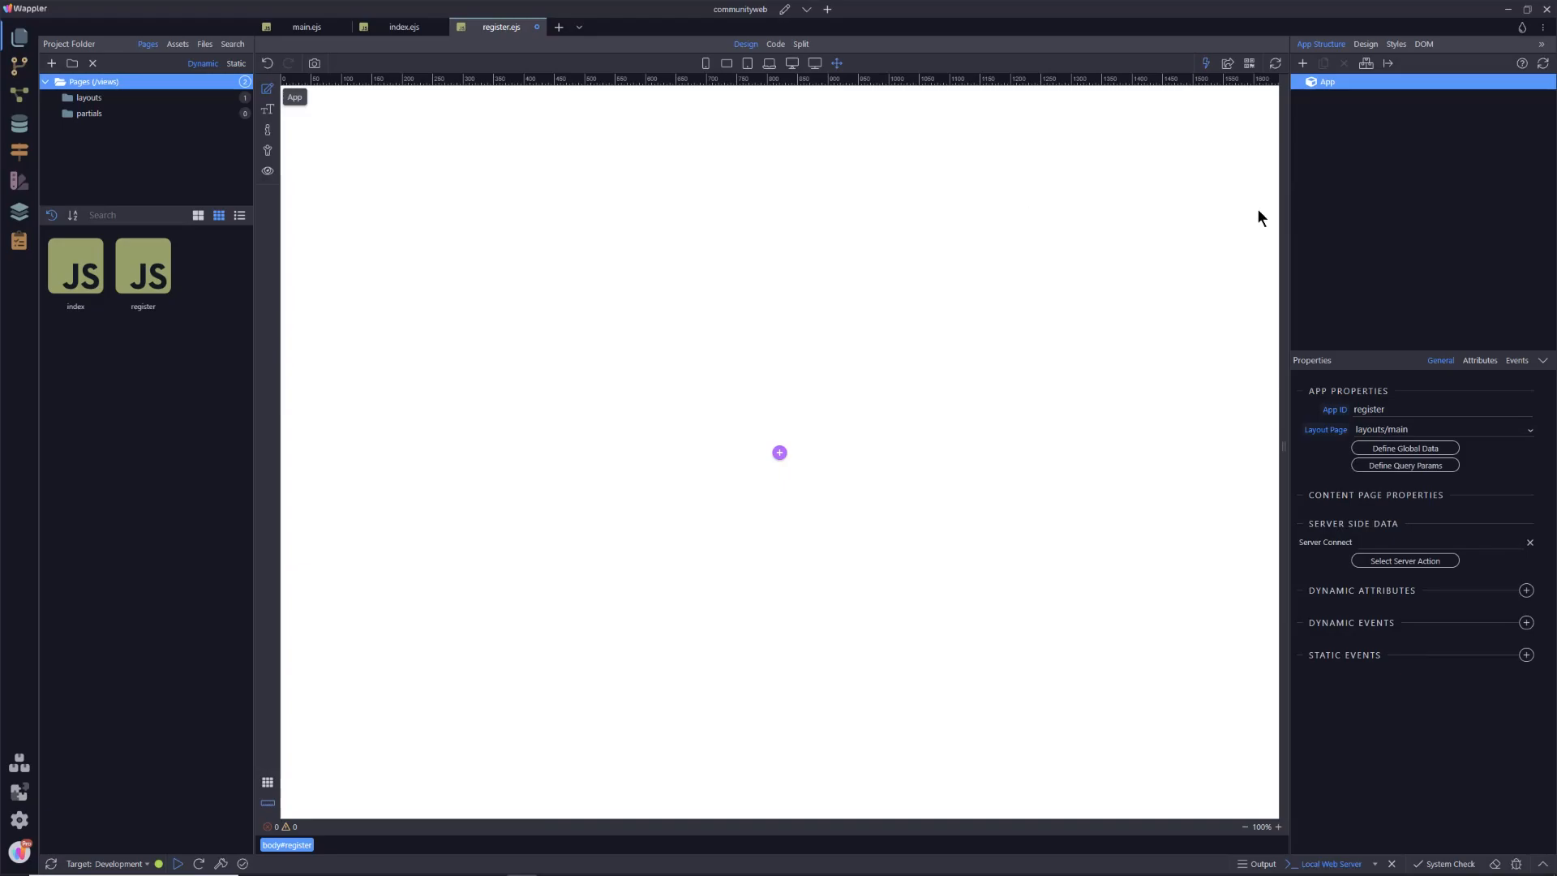
click(1327, 86)
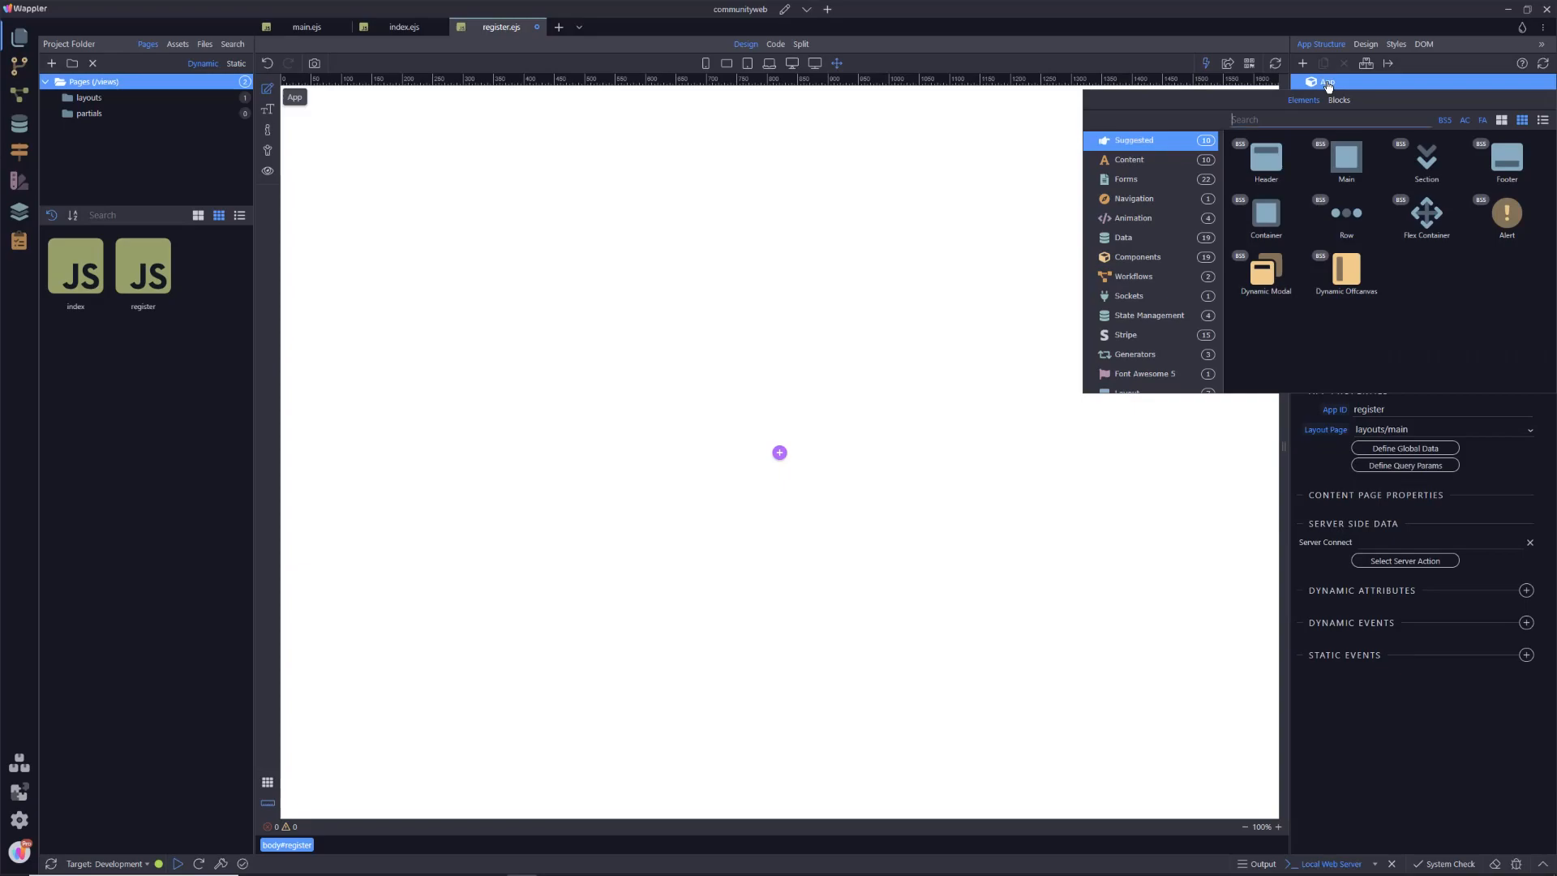
click(1338, 102)
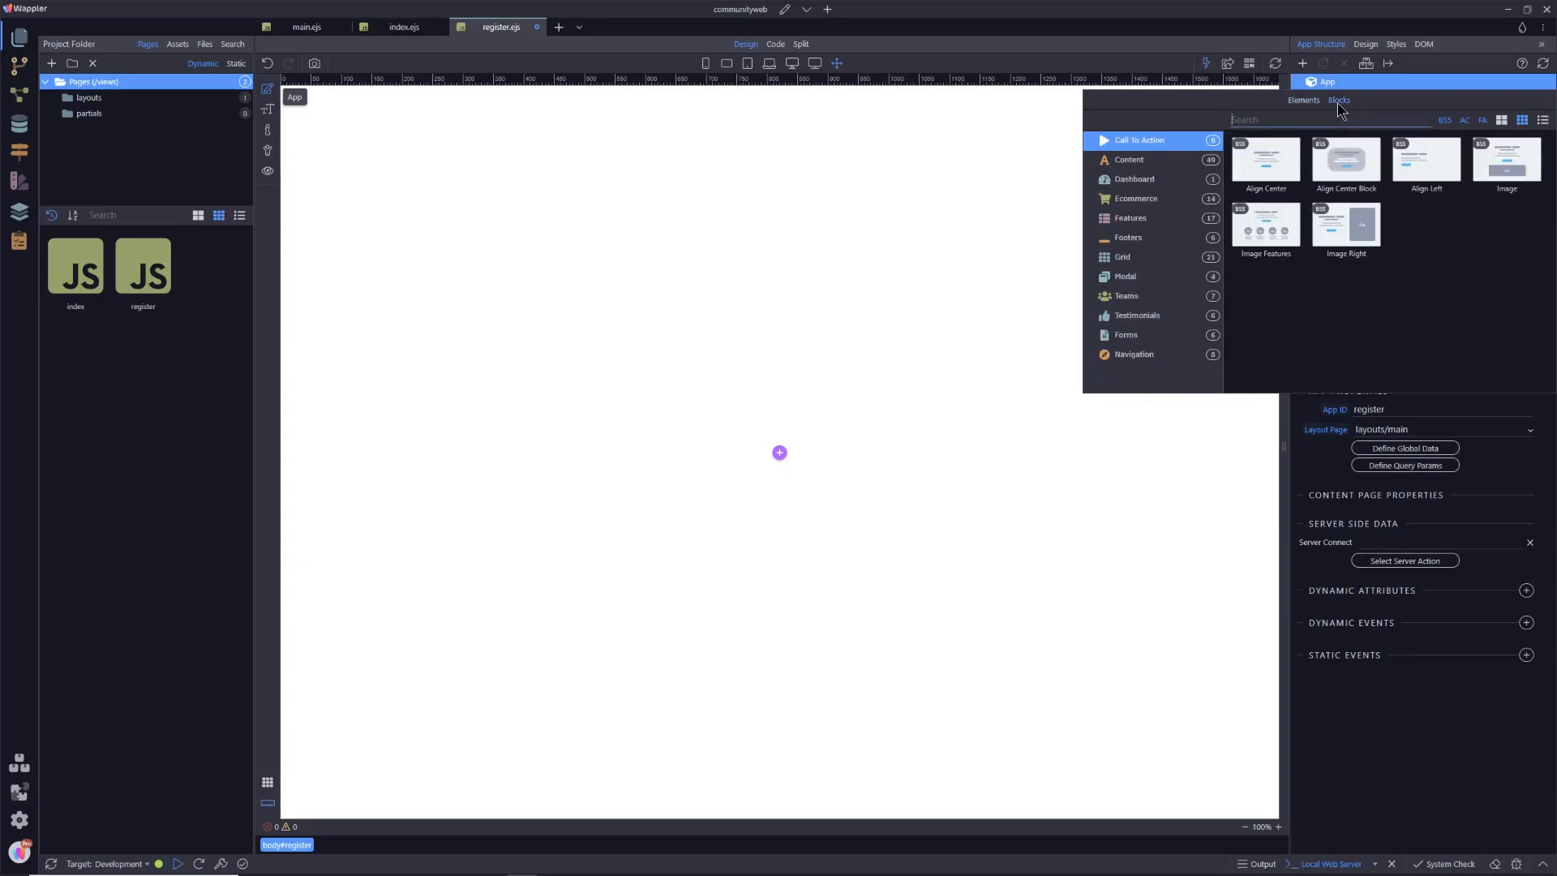
click(1123, 341)
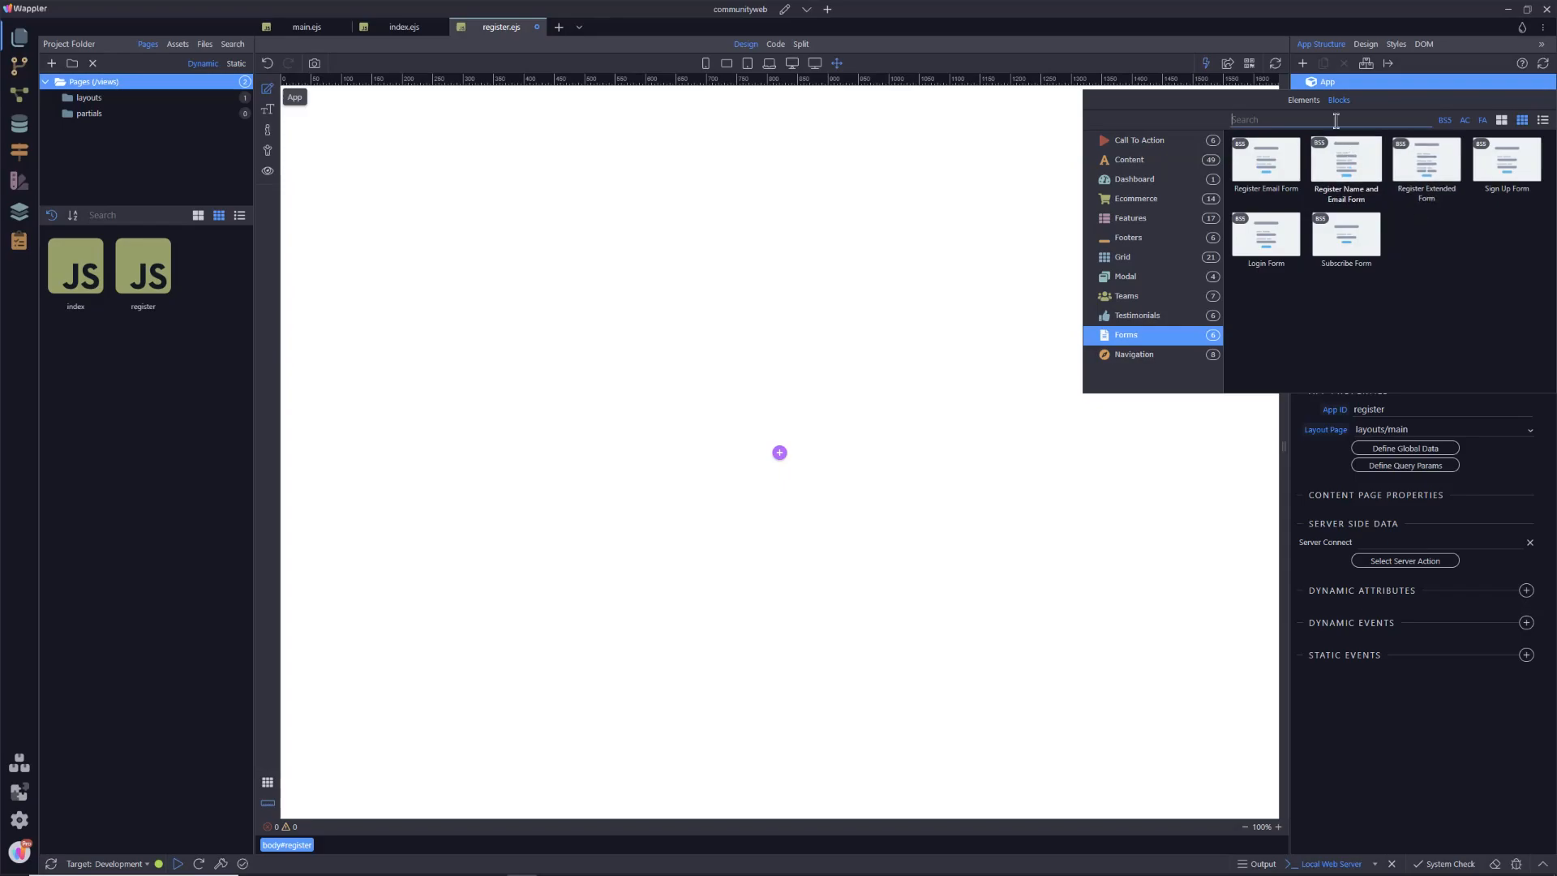
click(1331, 85)
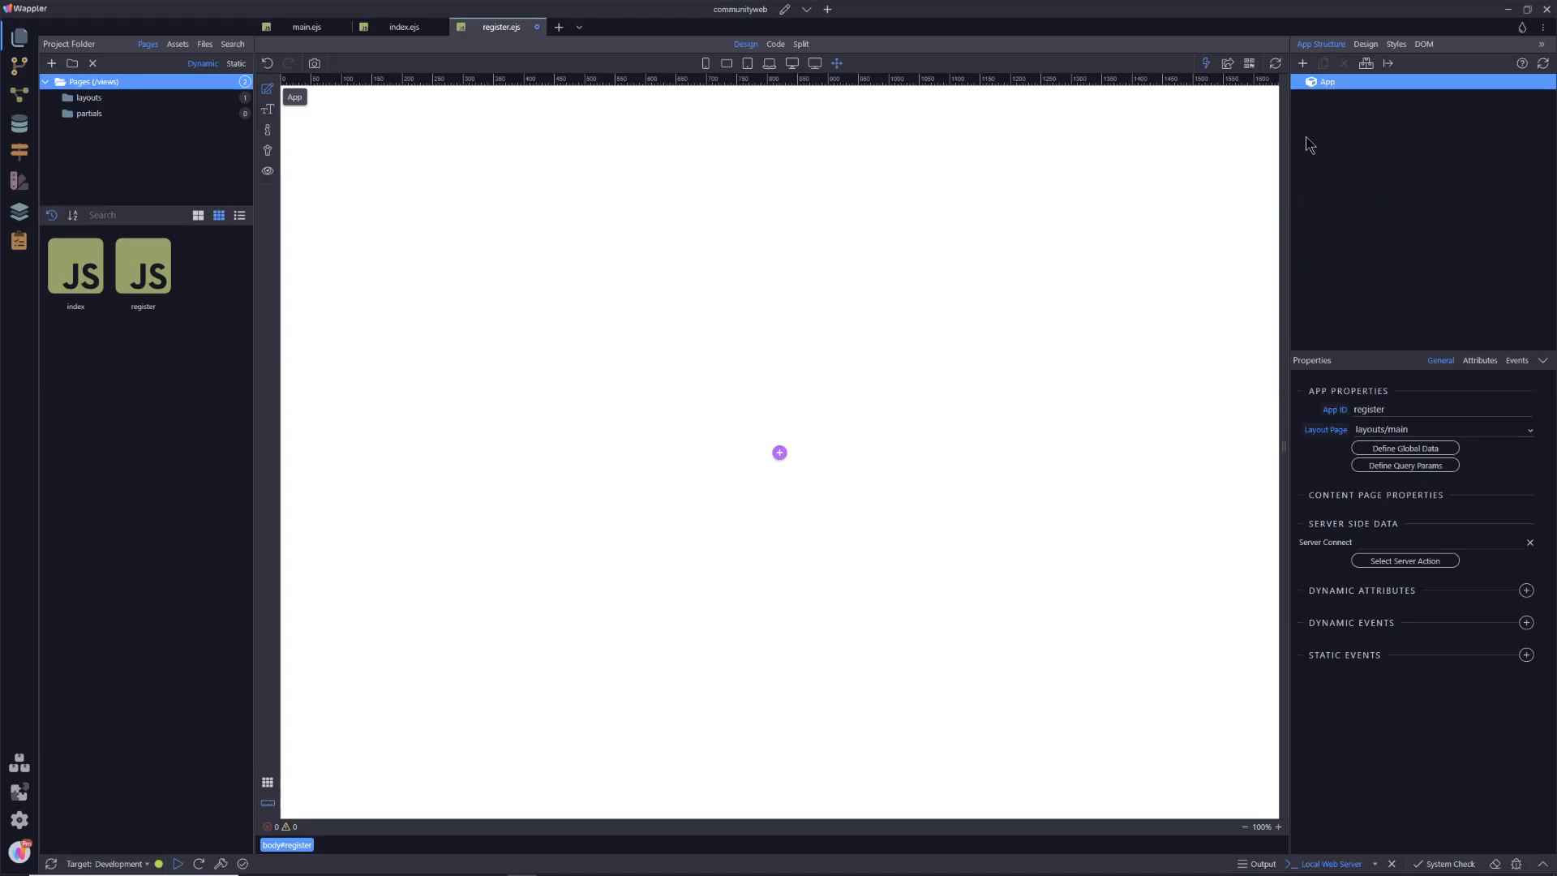
Insert the Register Extended Form block into the register page's app
click(1333, 84)
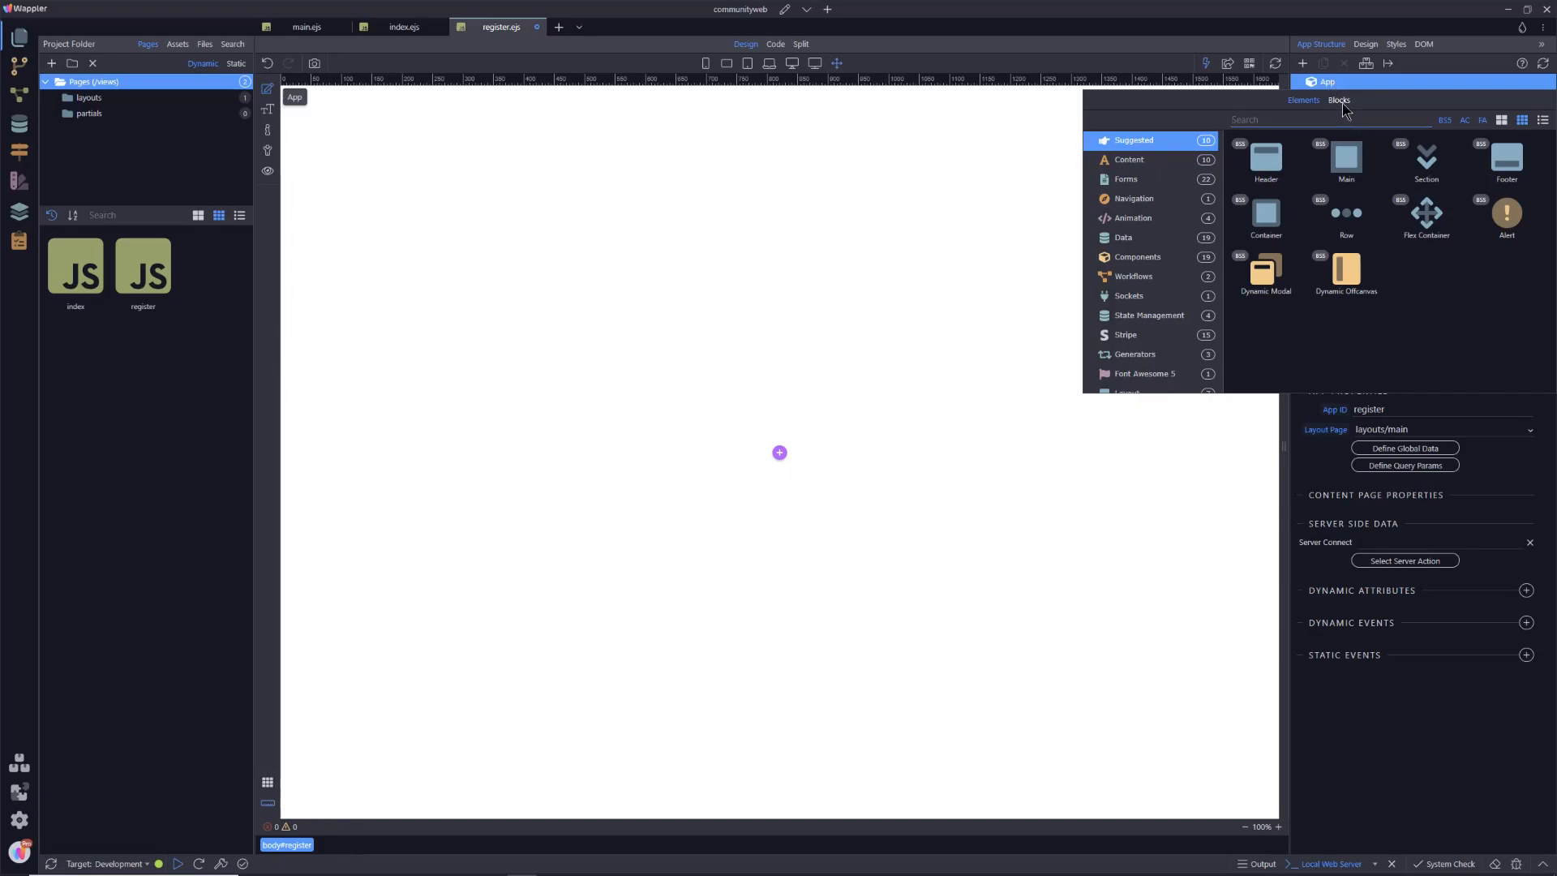
click(1339, 102)
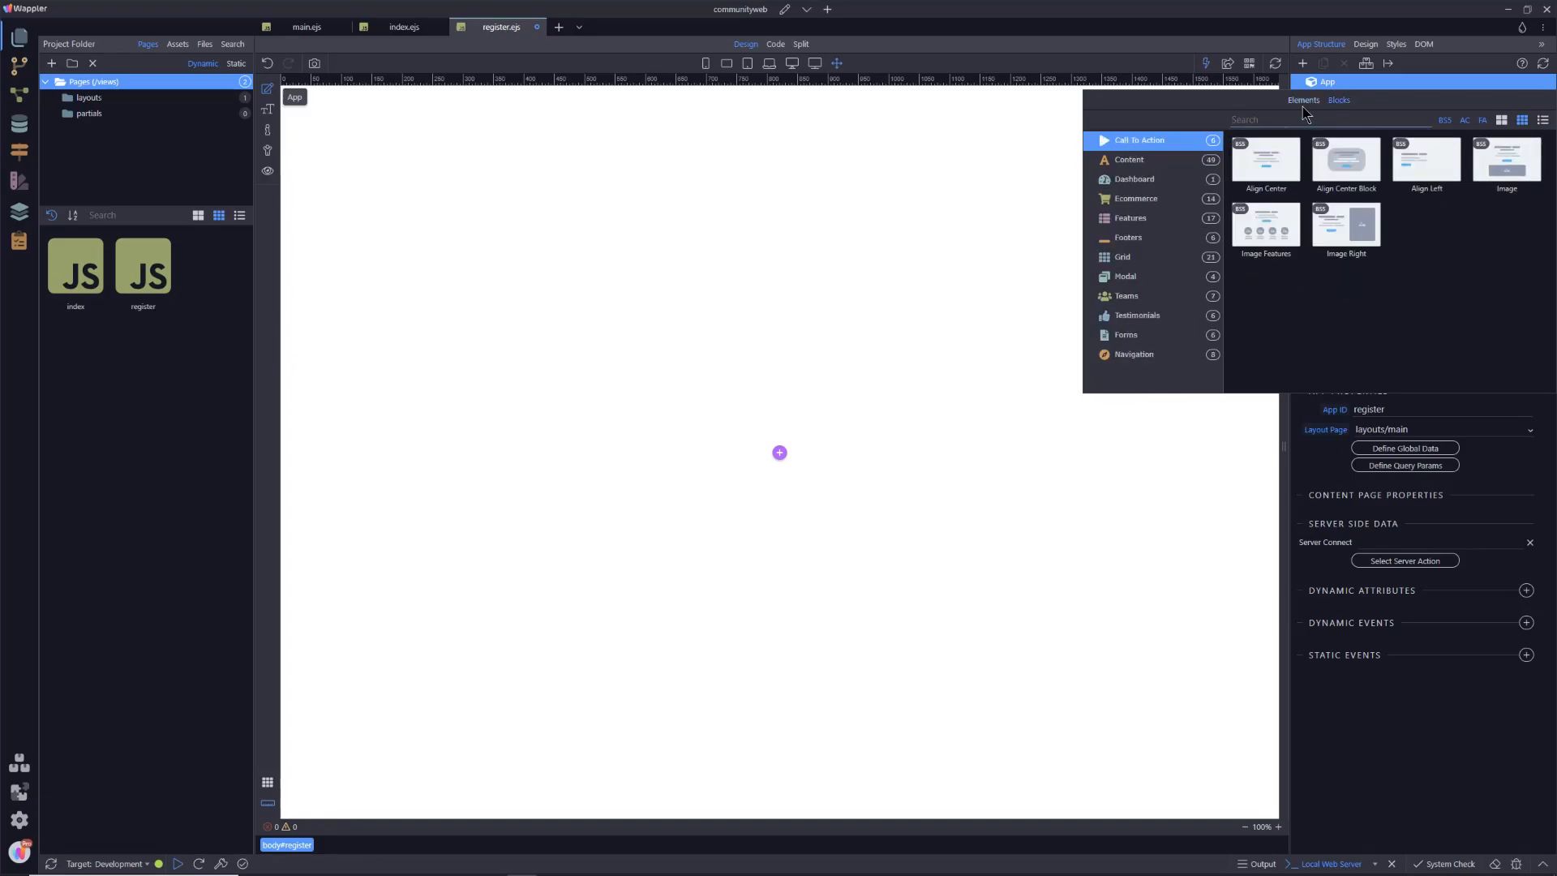
click(1123, 336)
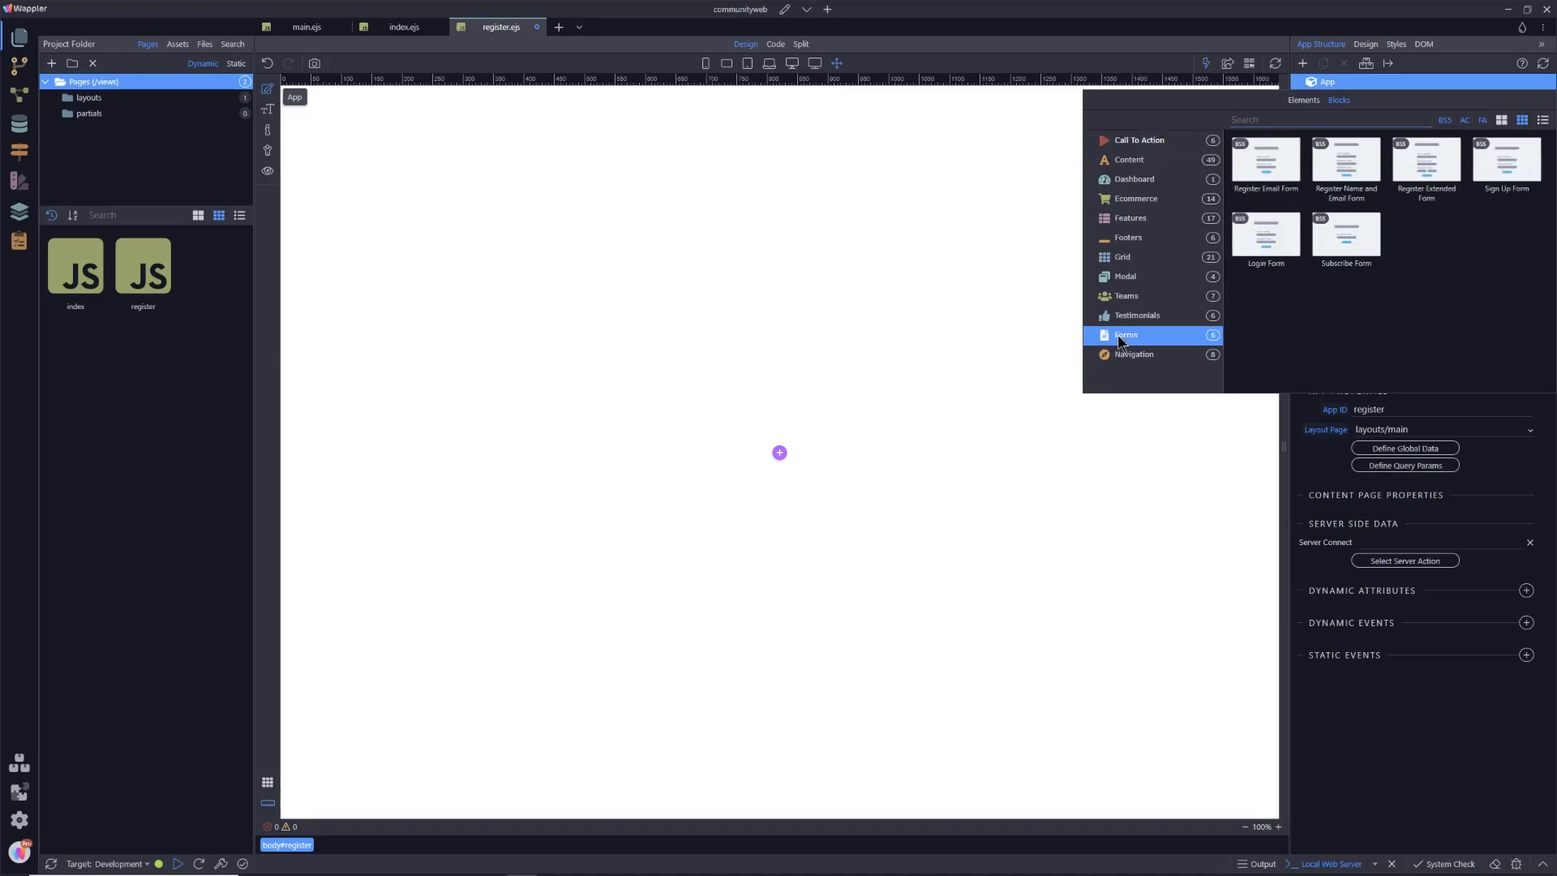
click(1428, 159)
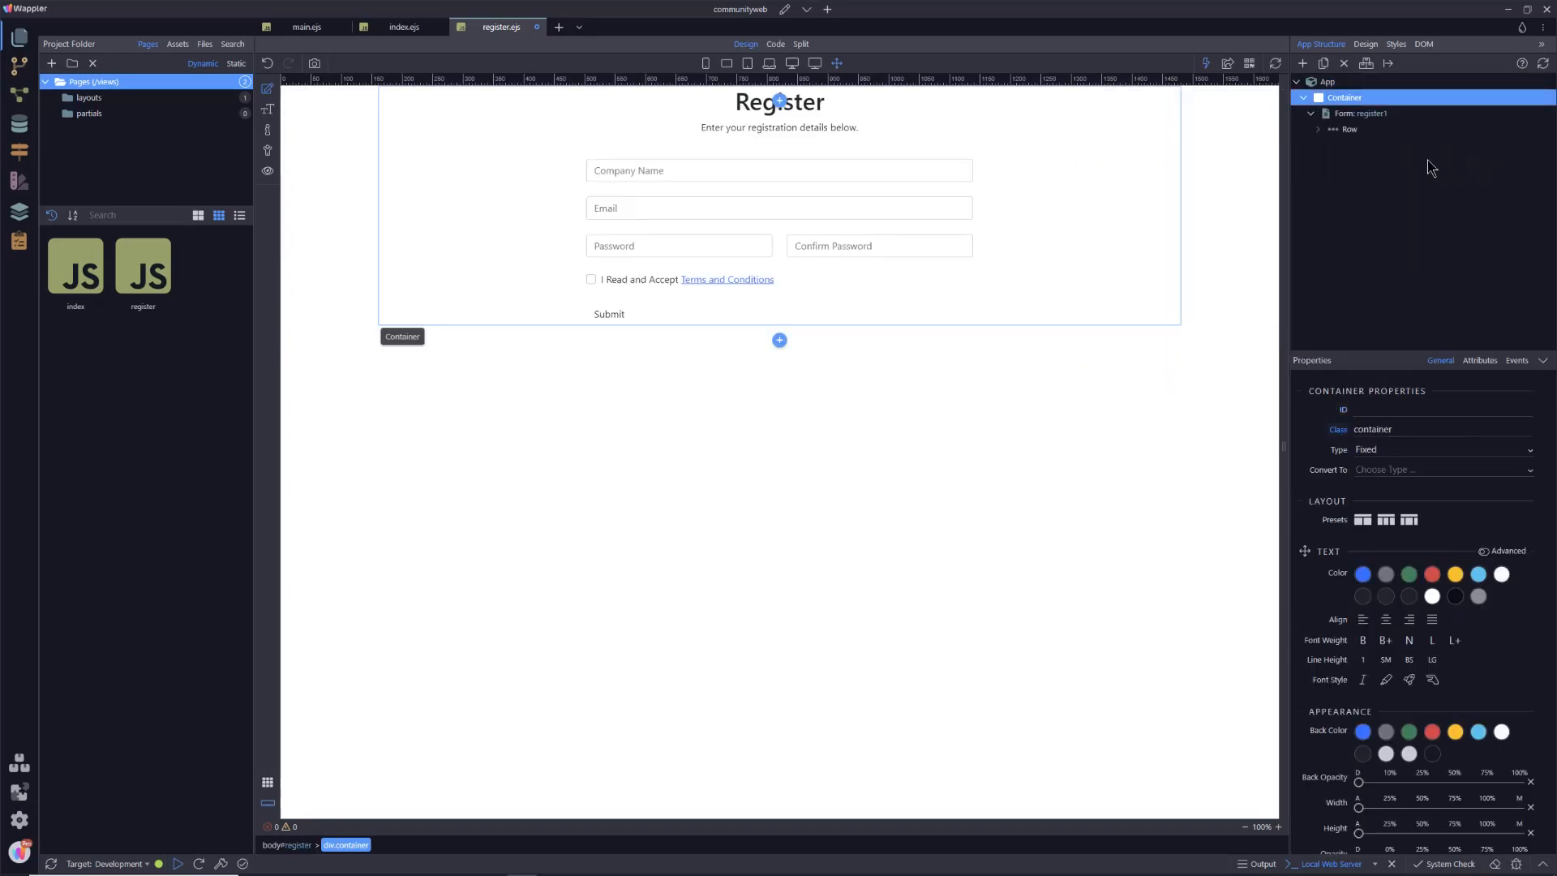
click(1102, 434)
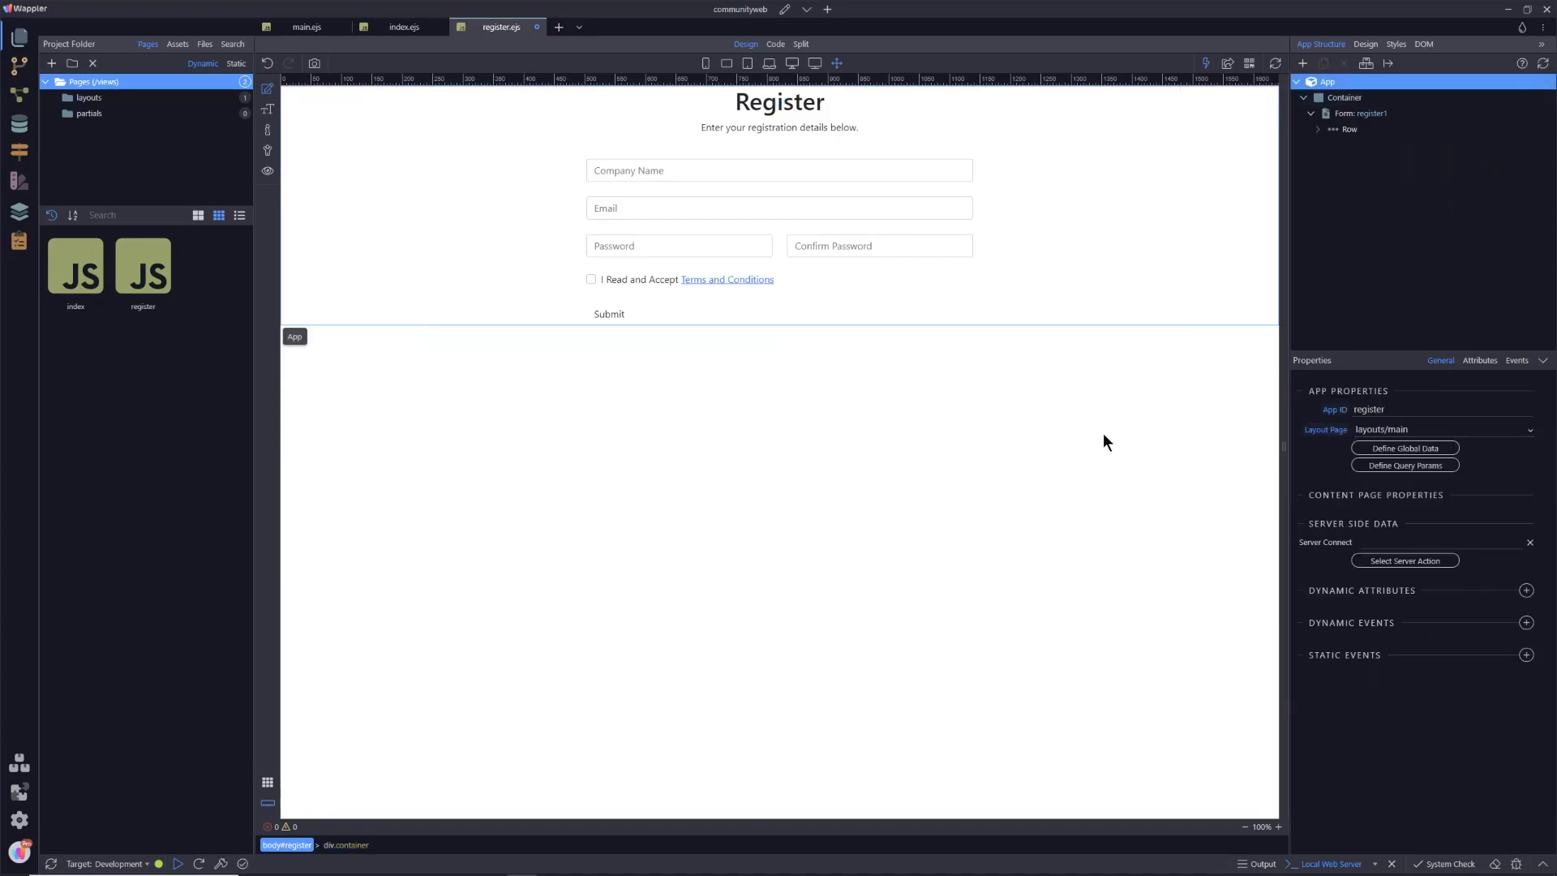
Duplicate the form row that contains the Company Name input
click(664, 167)
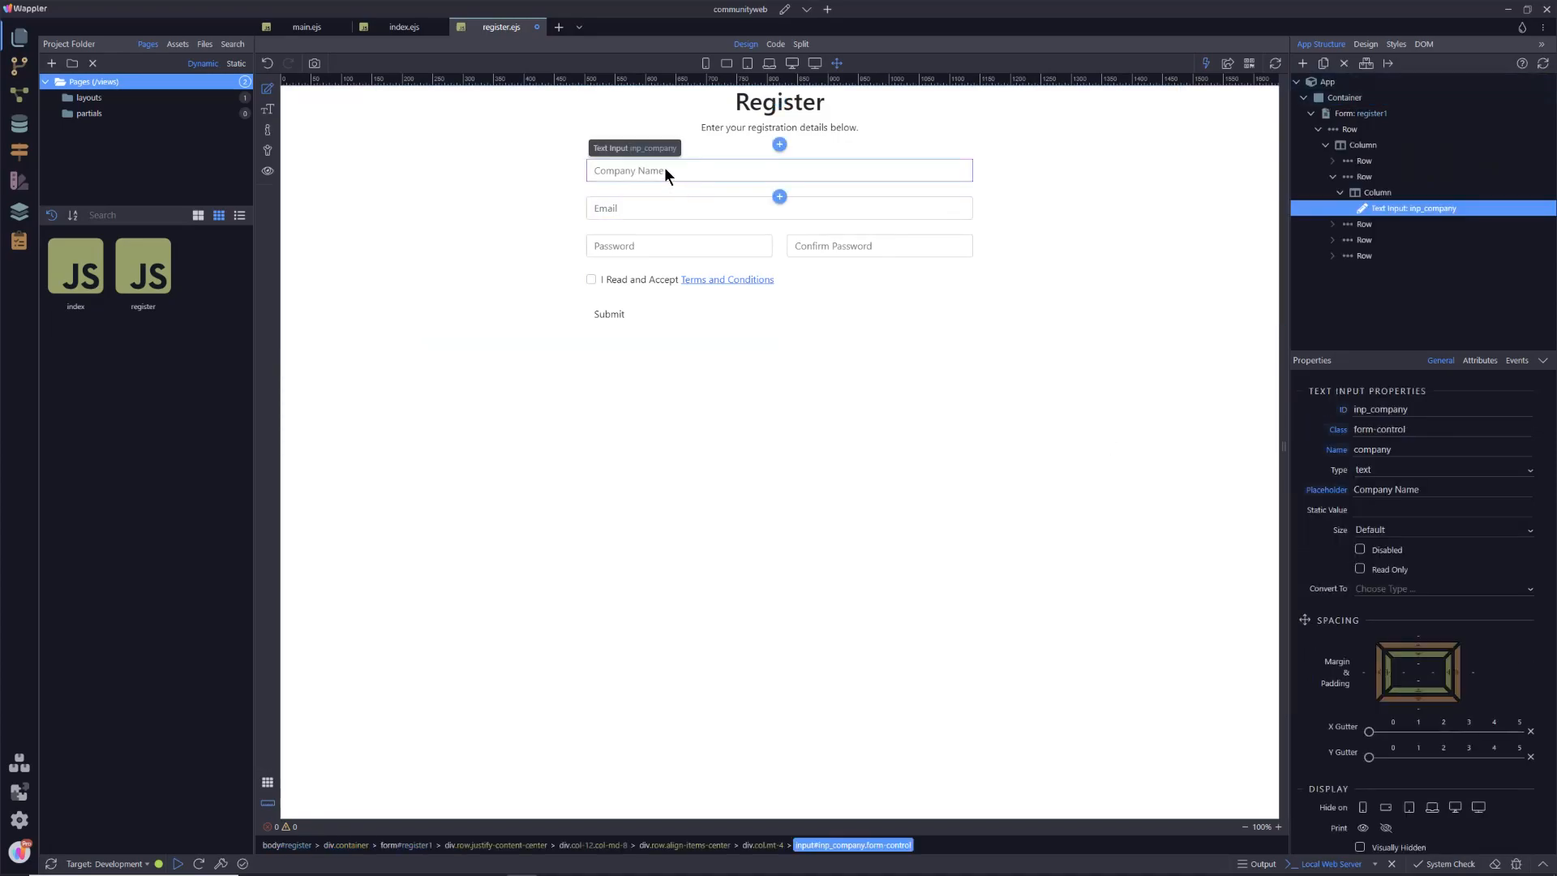
click(1365, 179)
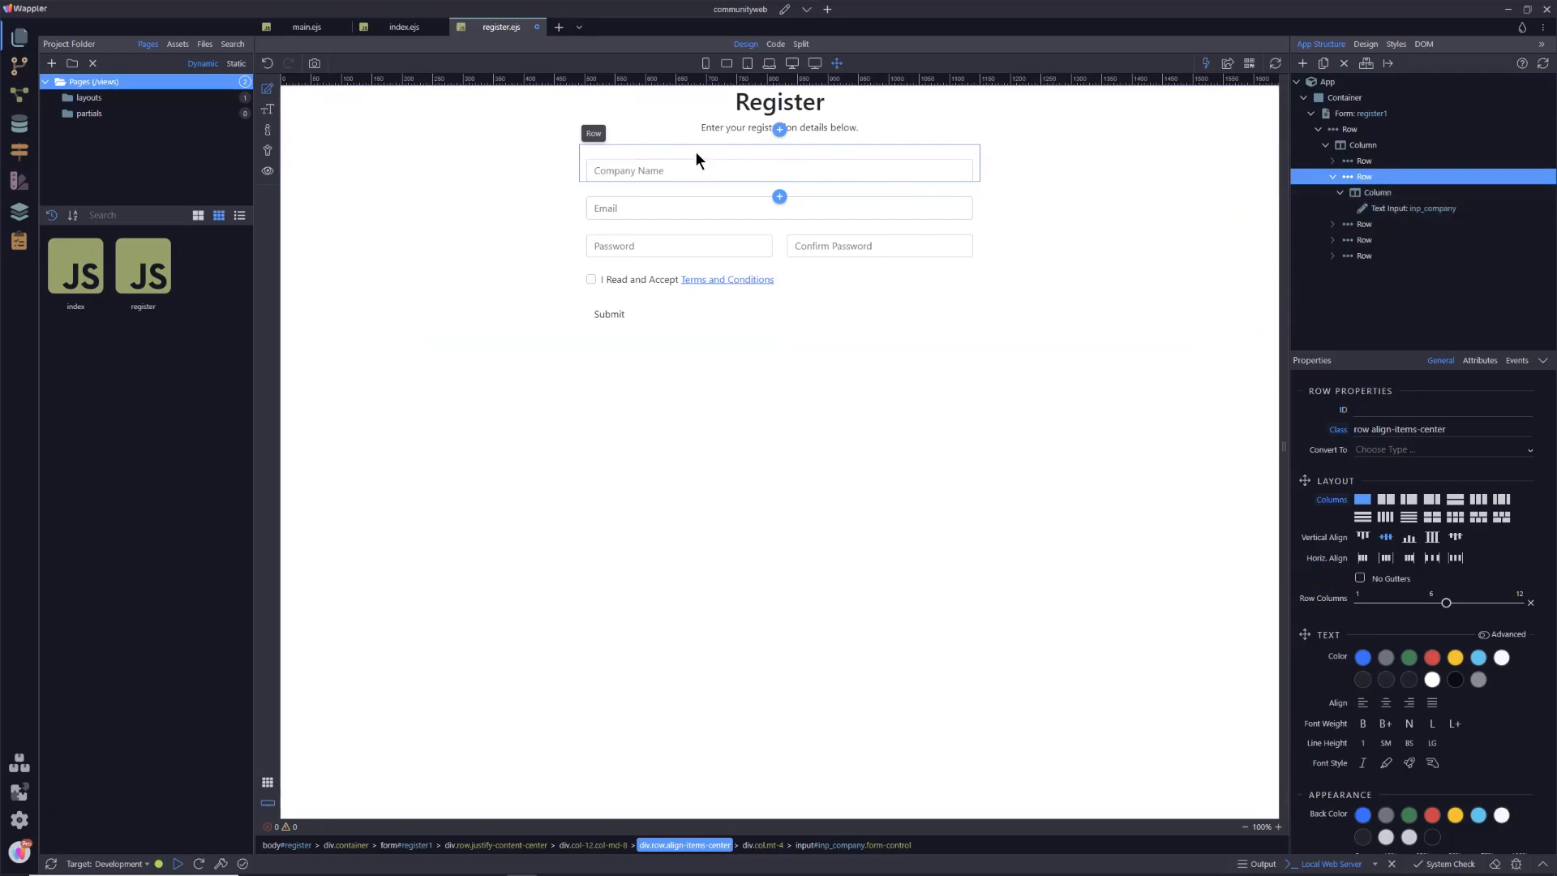
click(1334, 177)
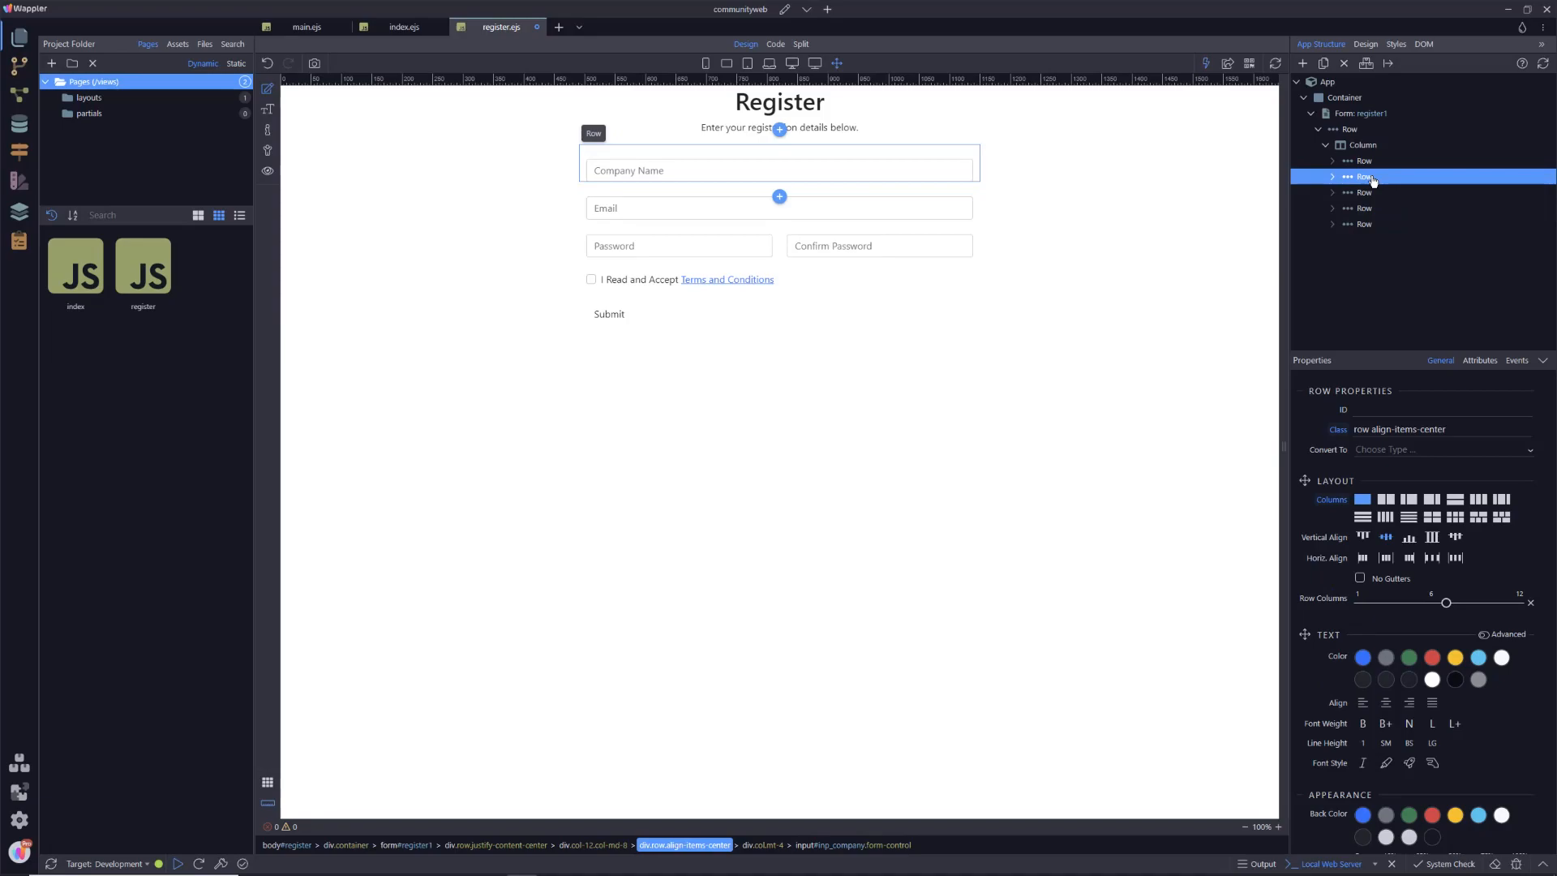
click(1326, 66)
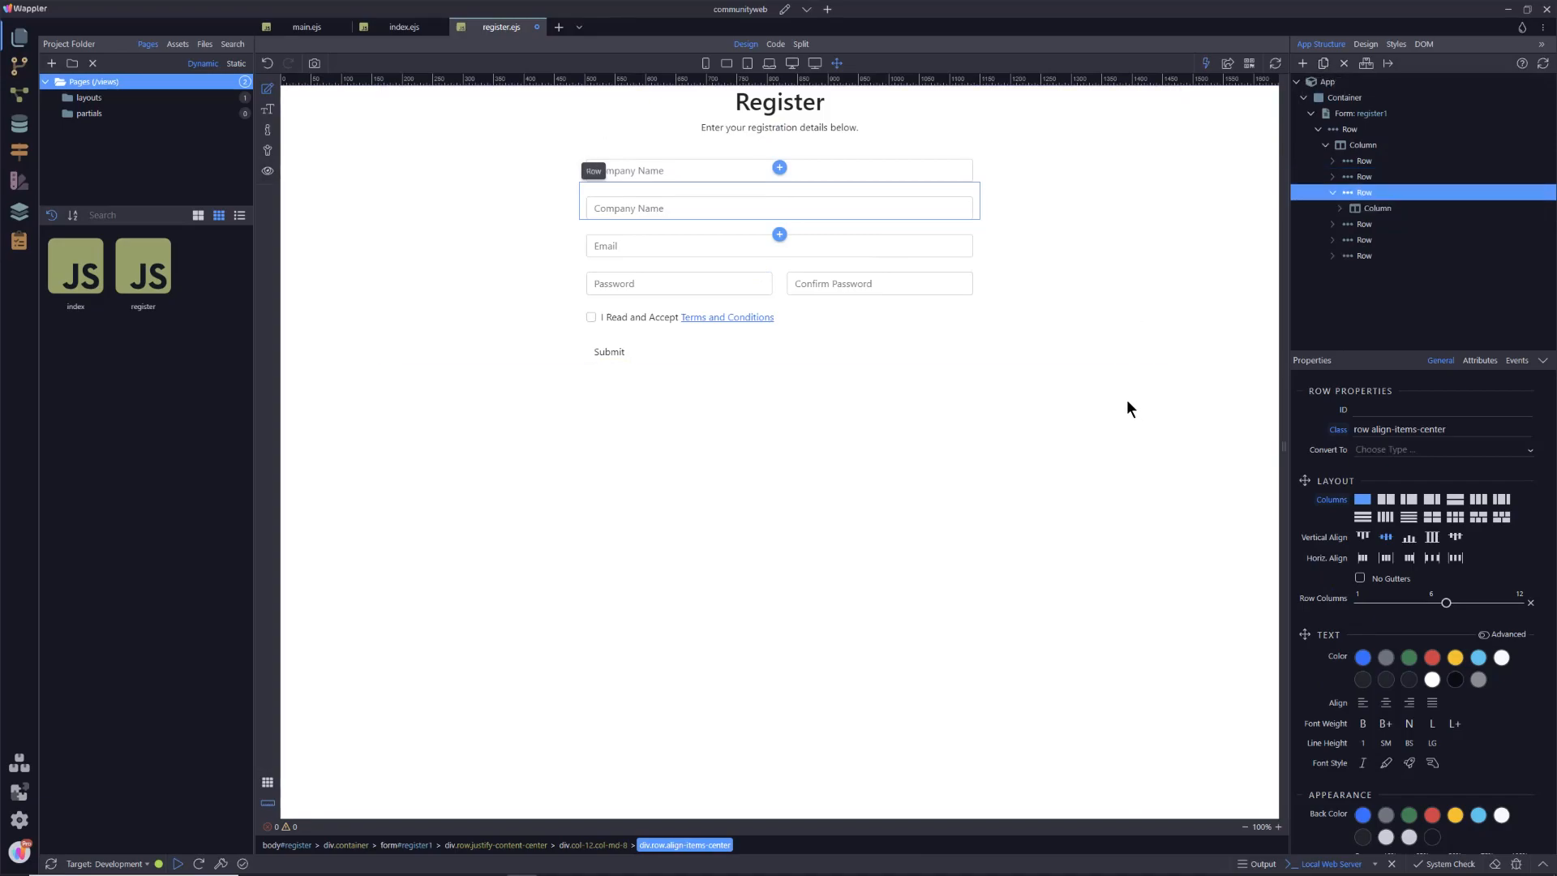
Show the user table's fields in the database manager and set the name of the upper Company Name input to first_name
click(19, 123)
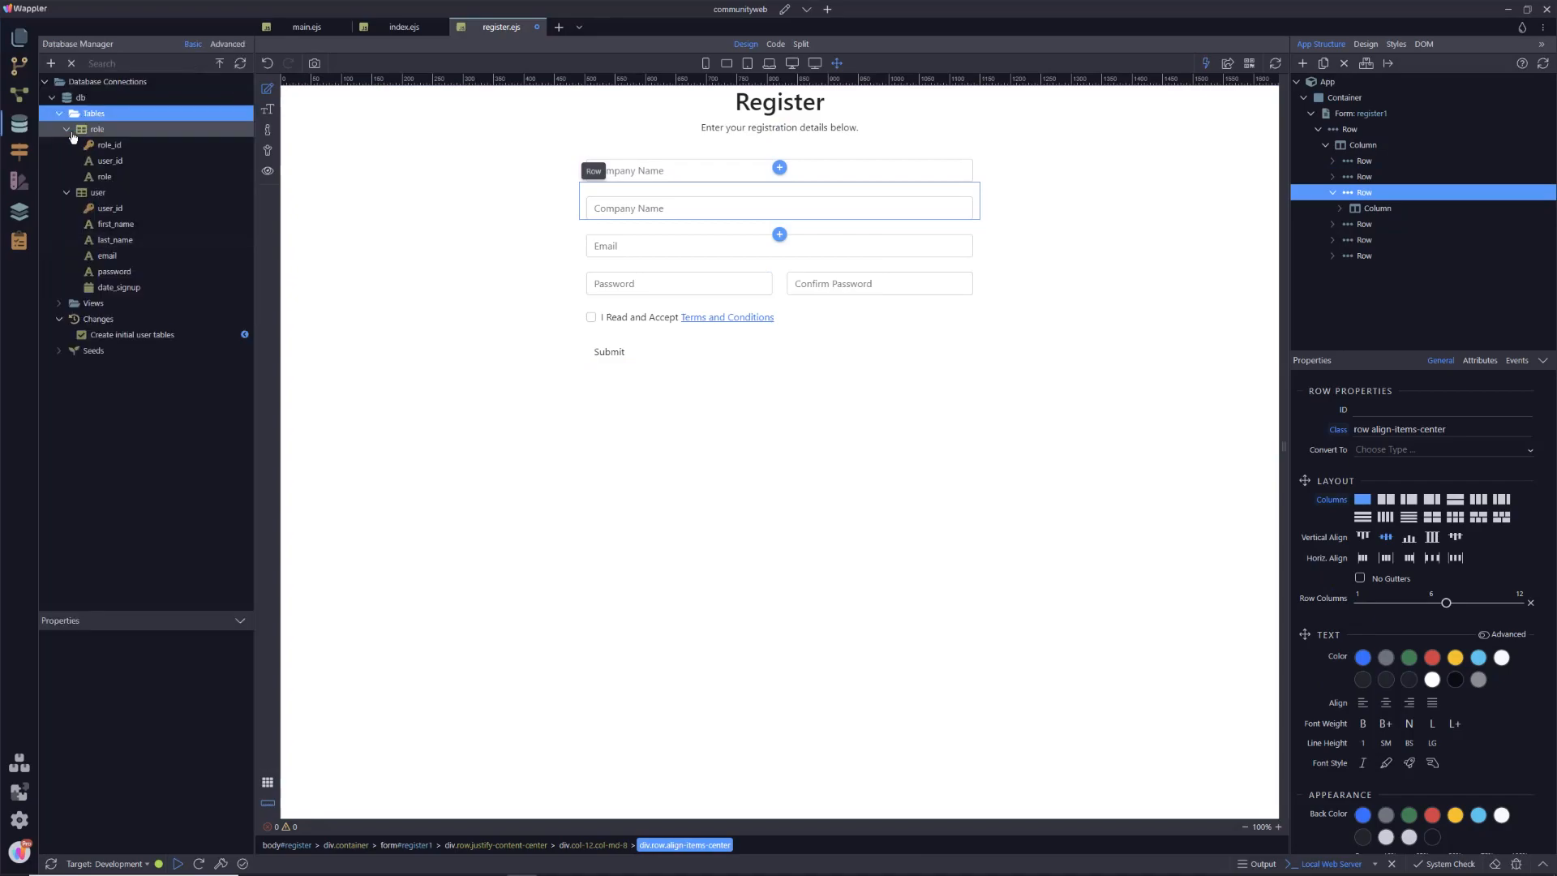
click(67, 130)
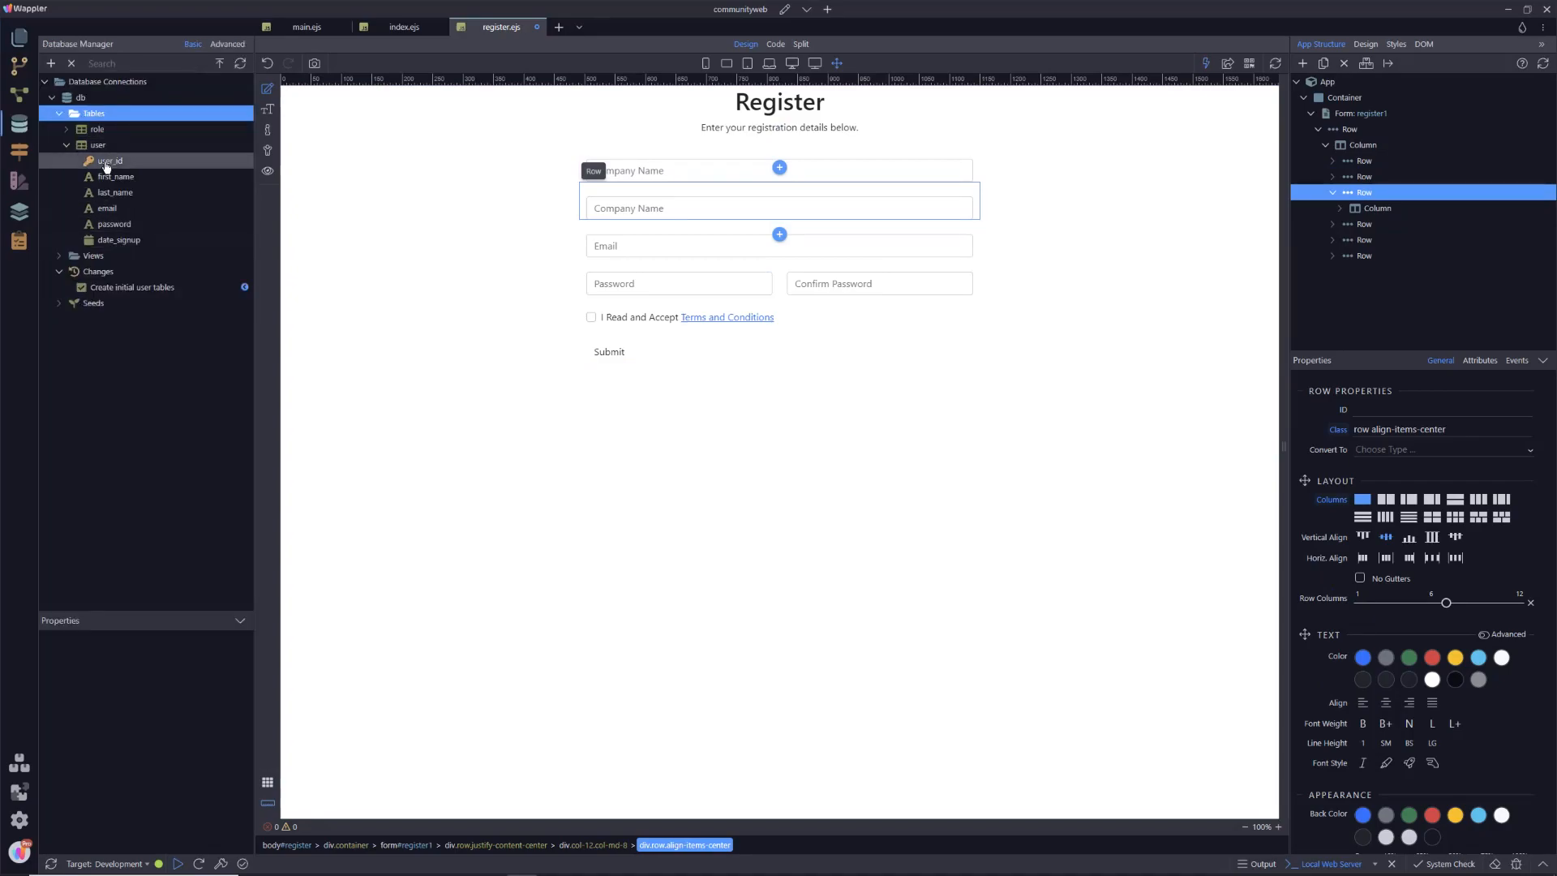
click(656, 166)
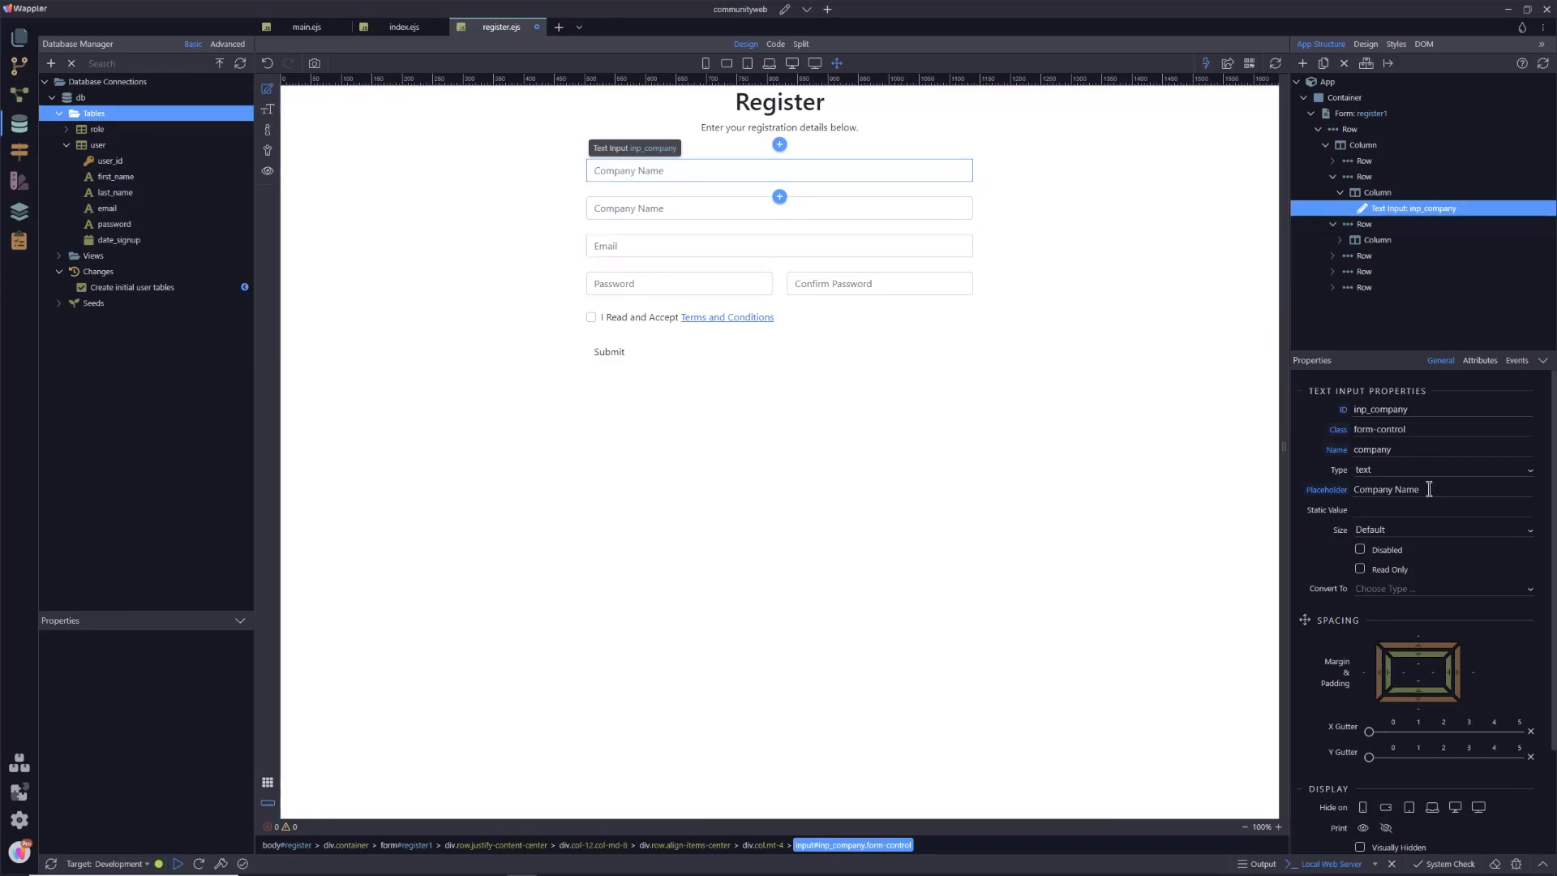
click(1416, 456)
text(firsdt)
key(BackSpace)
key(BackSpace)
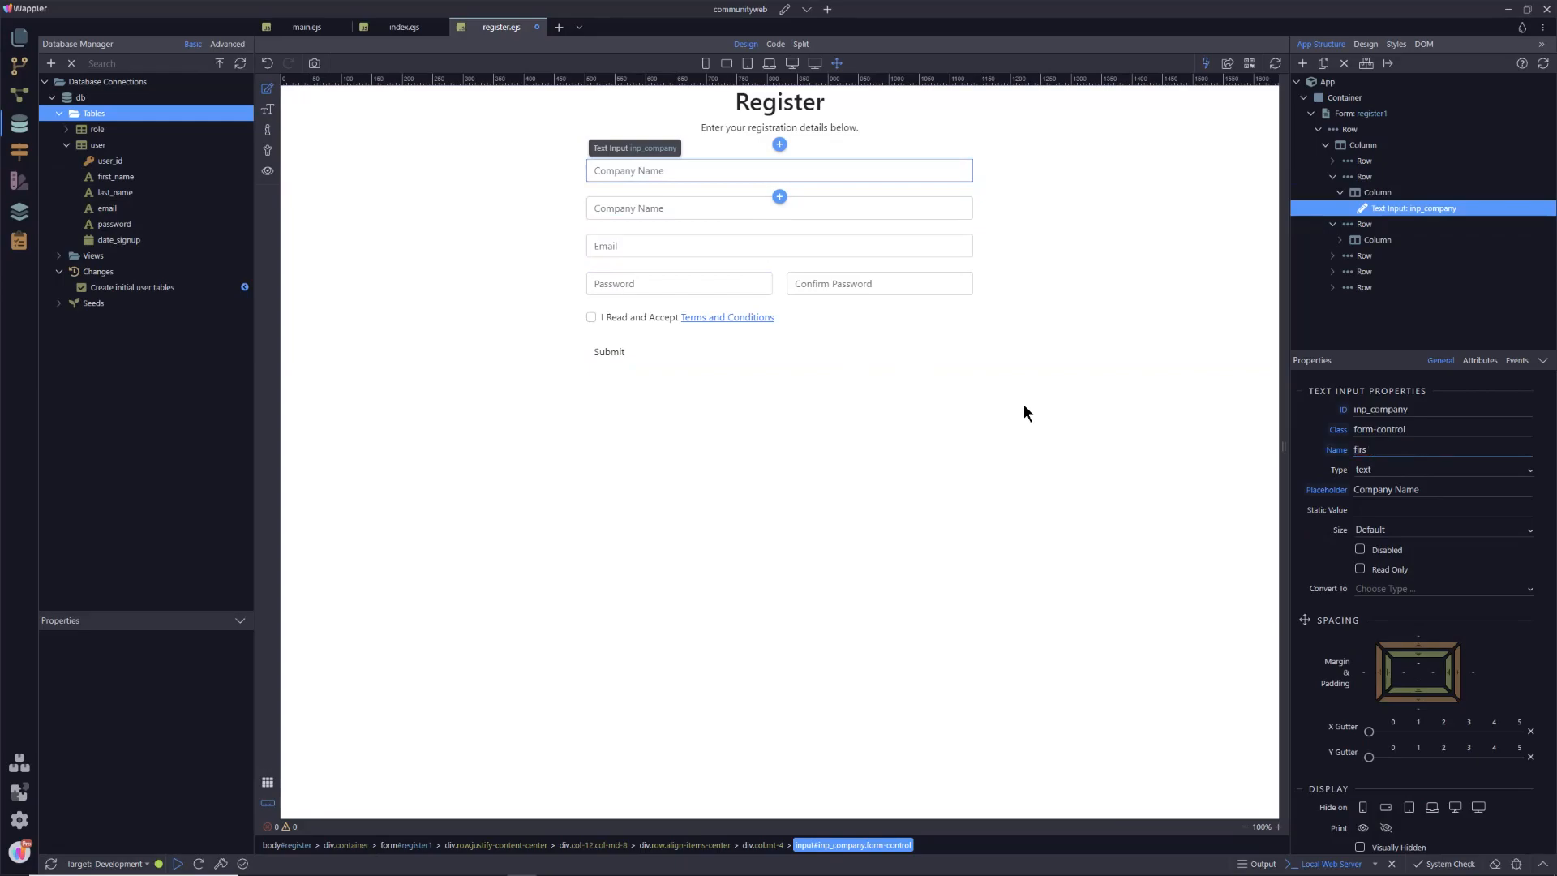
text(t_name)
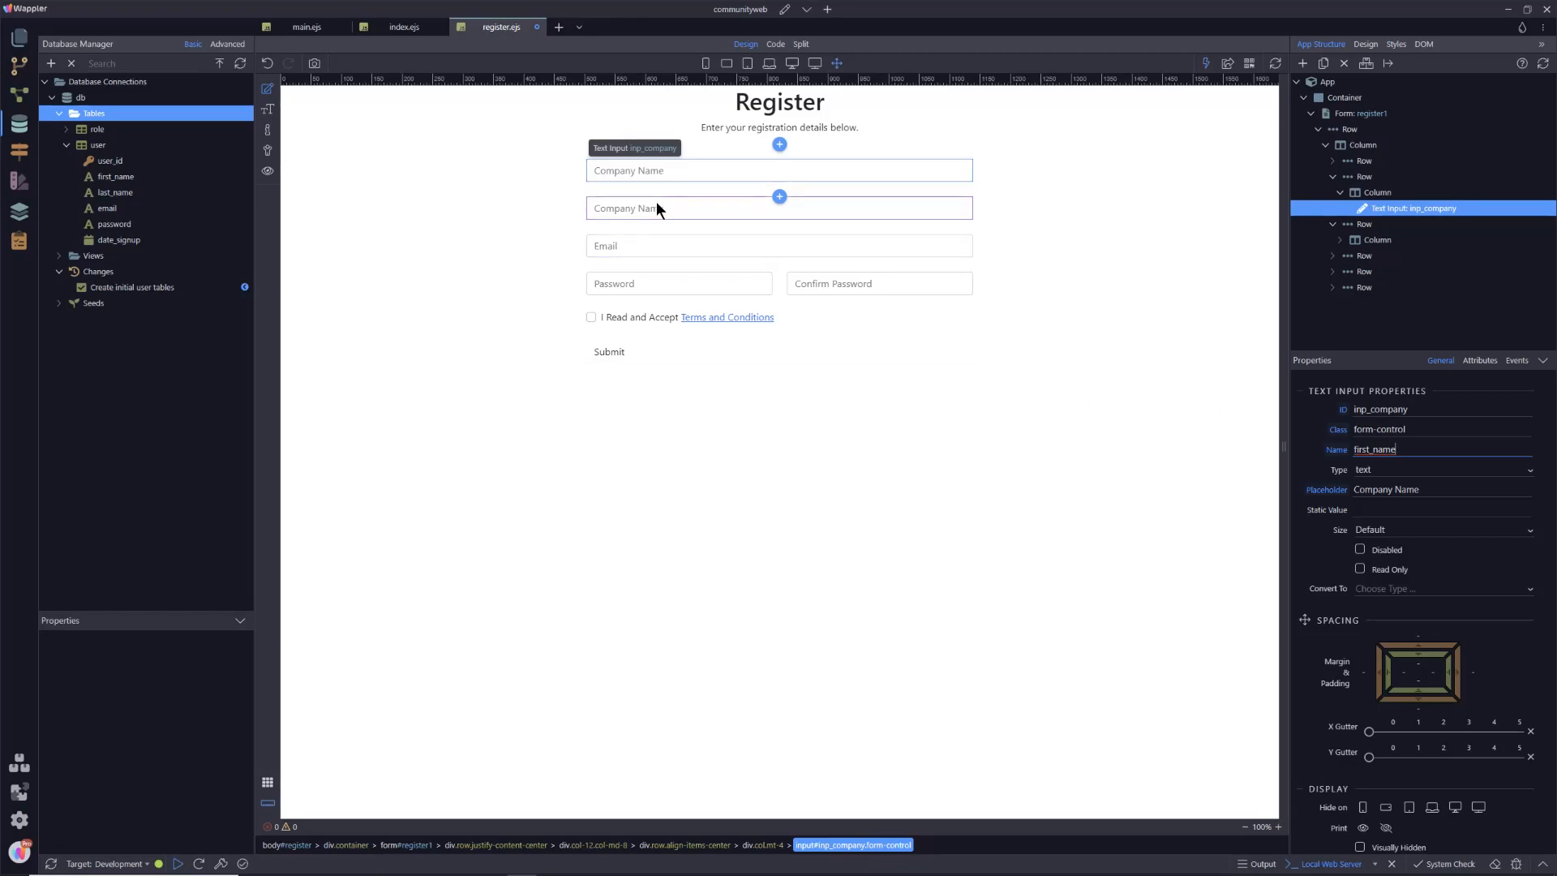
Set the name of the lower Company Name input to last_name
click(688, 209)
double_click(1403, 448)
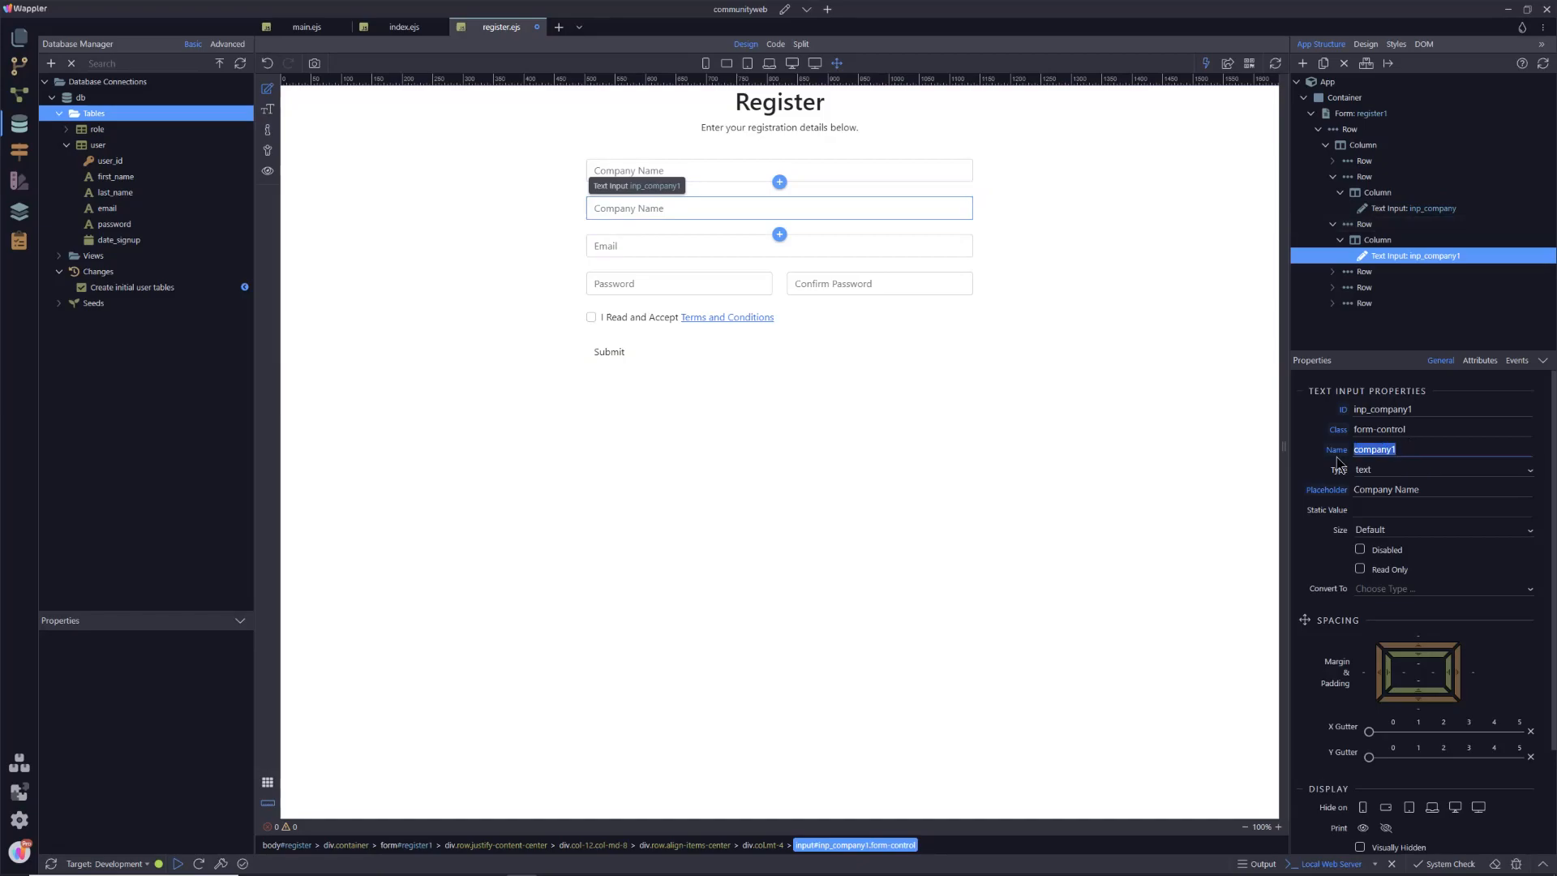
text(last_name)
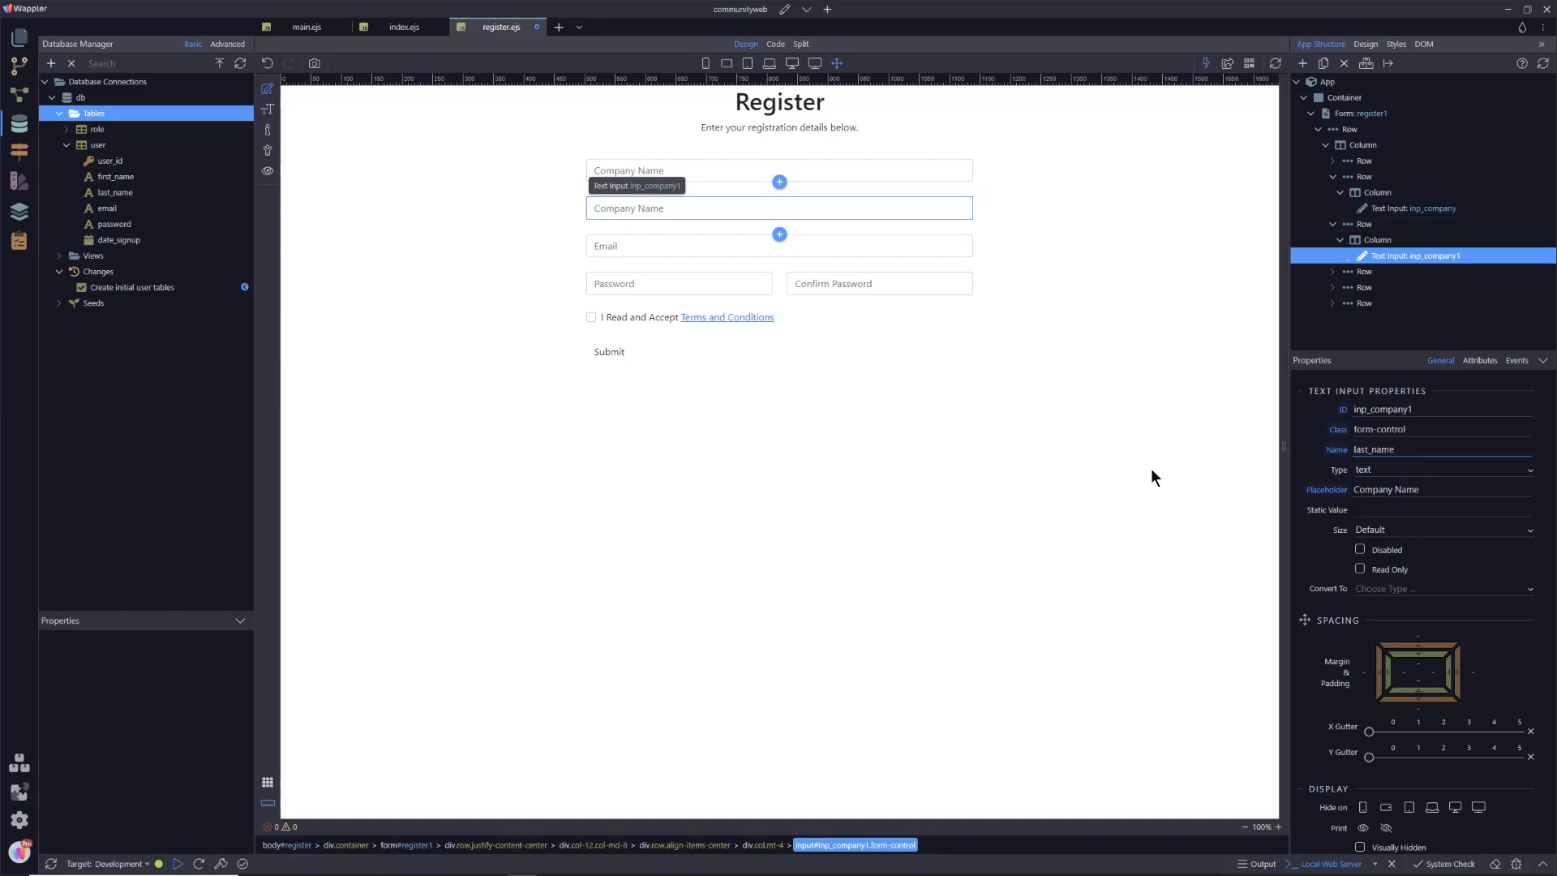
click(1151, 468)
Change the placeholder of the first_name input to First Name
click(665, 170)
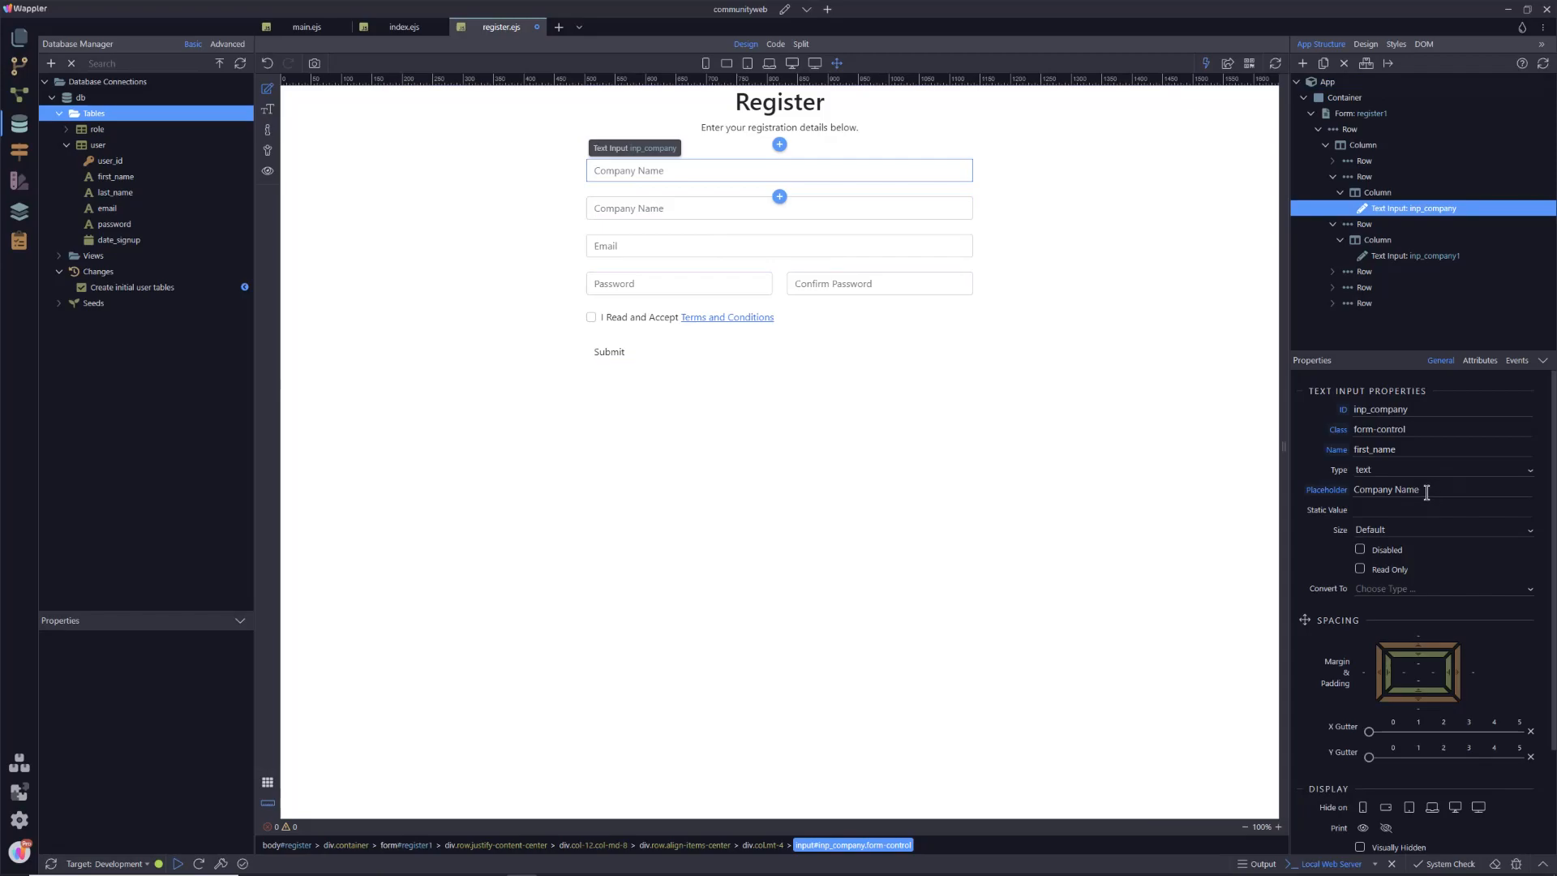
drag(1521, 490, 1343, 496)
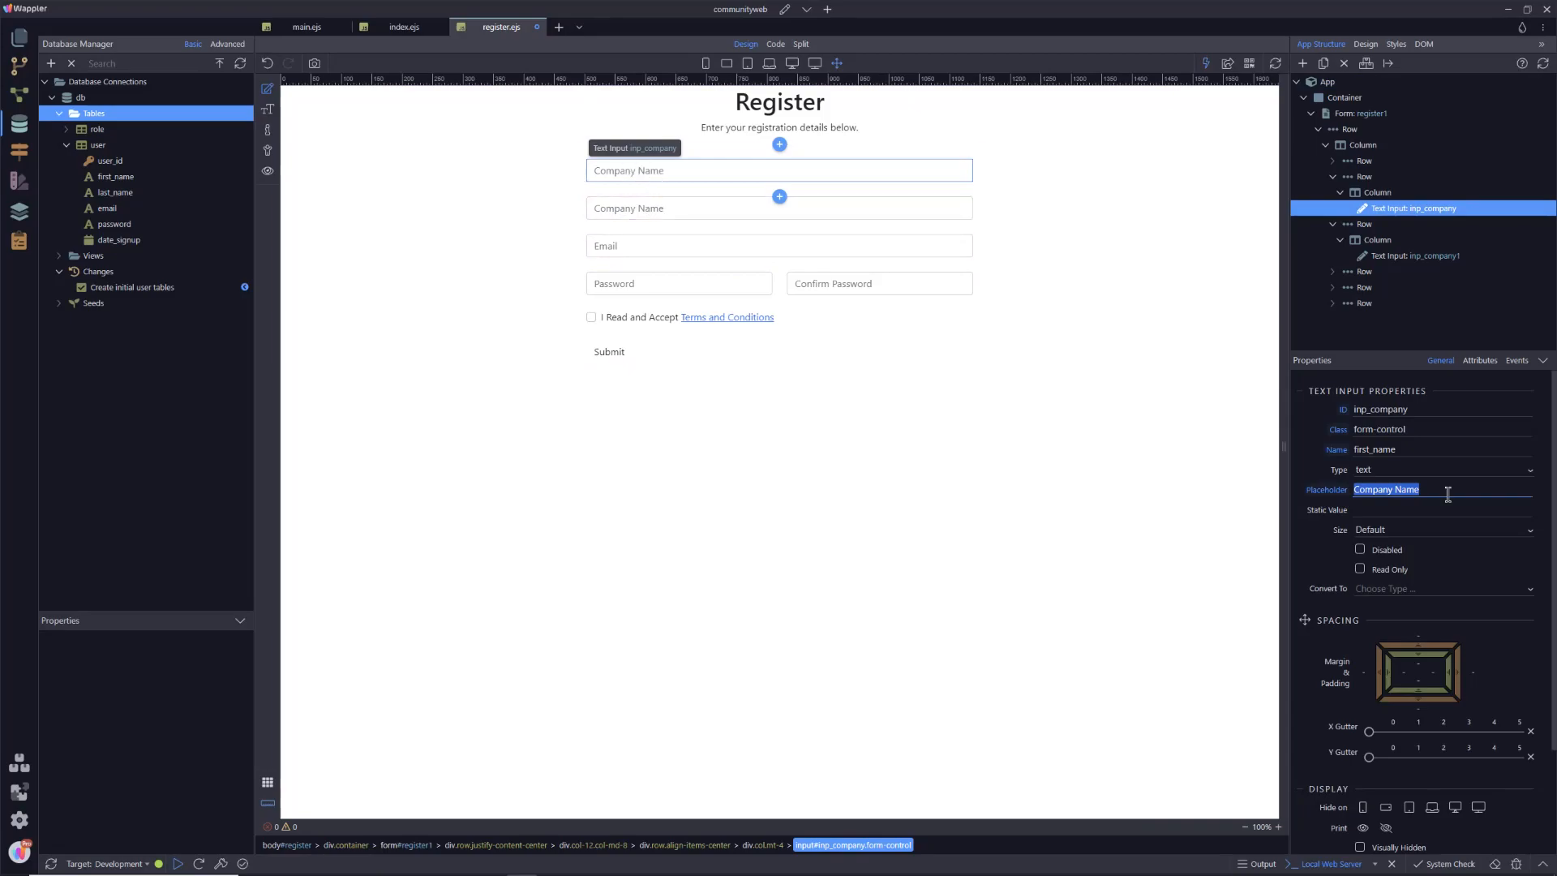
text(First Name)
click(1160, 542)
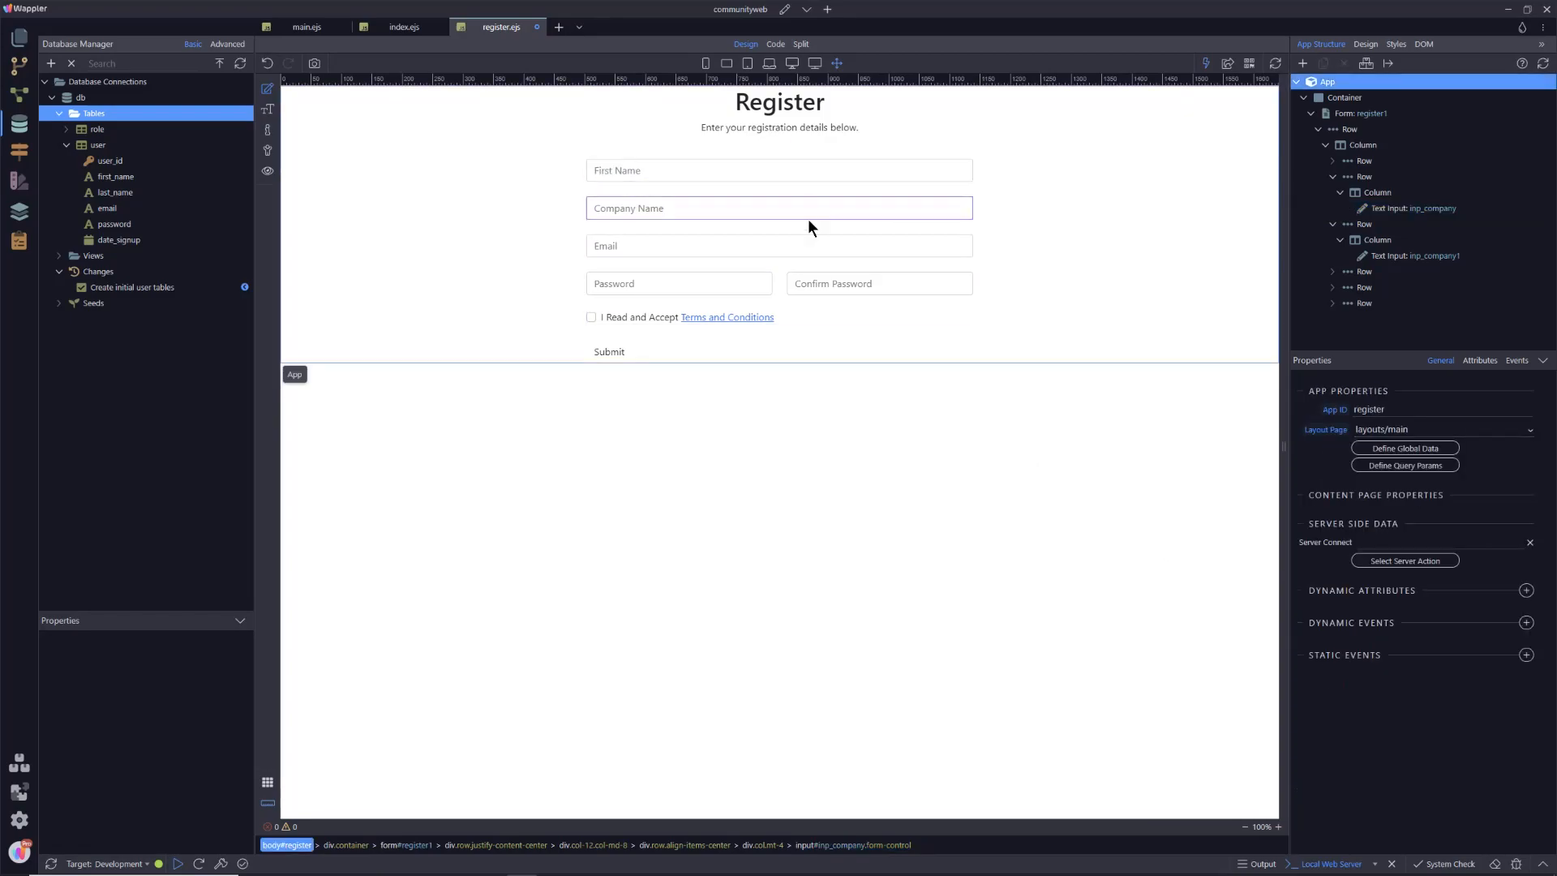
Change the placeholder of the last_name input to Last Name
click(637, 209)
drag(1429, 490, 1314, 496)
text(Last Name)
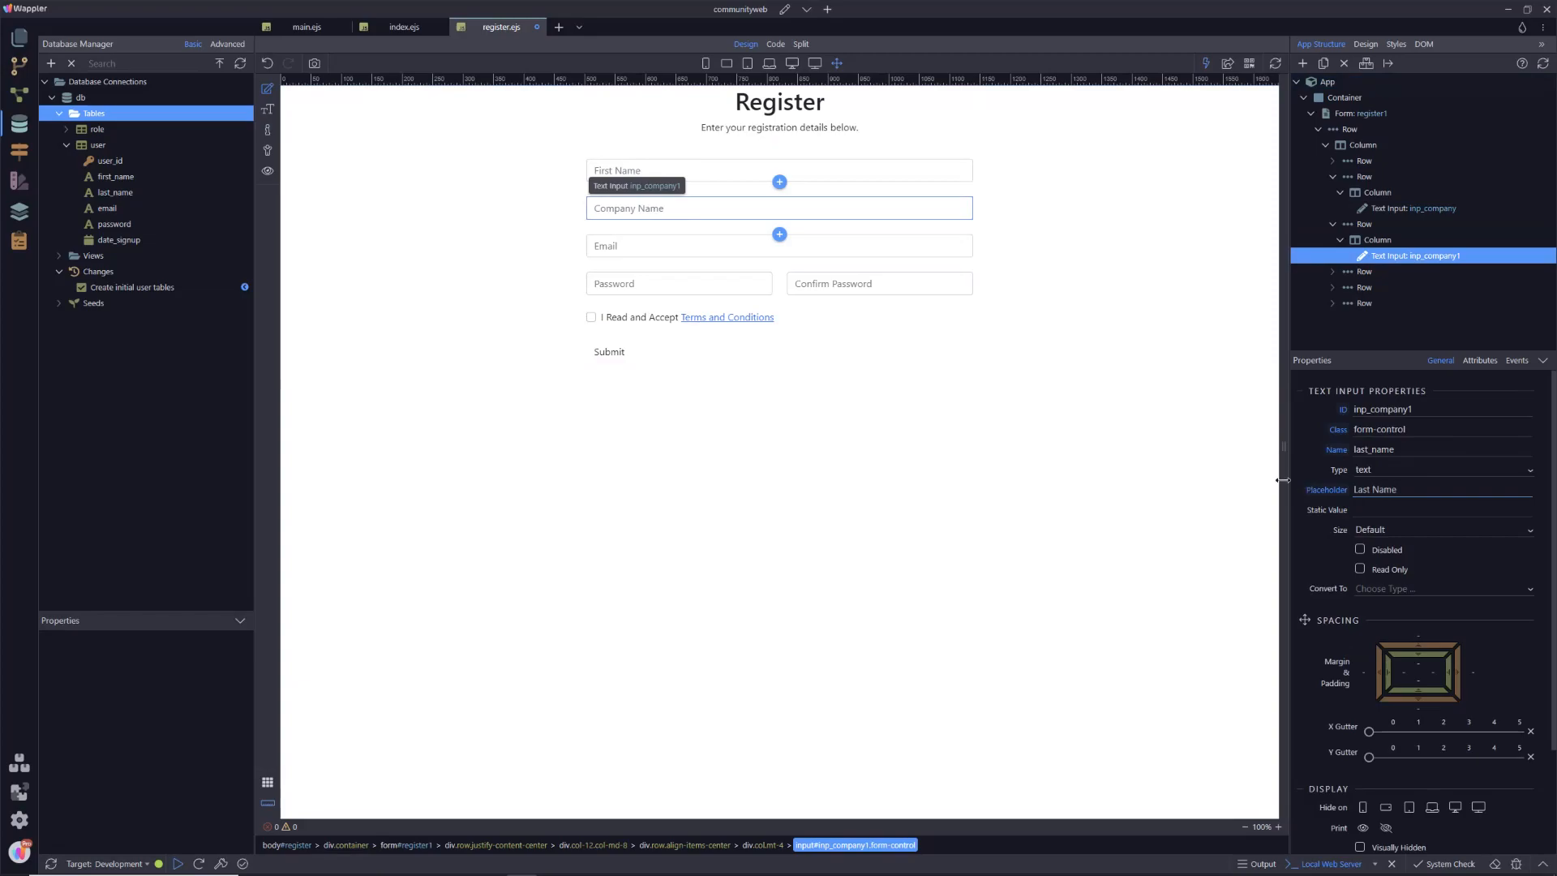
click(1168, 513)
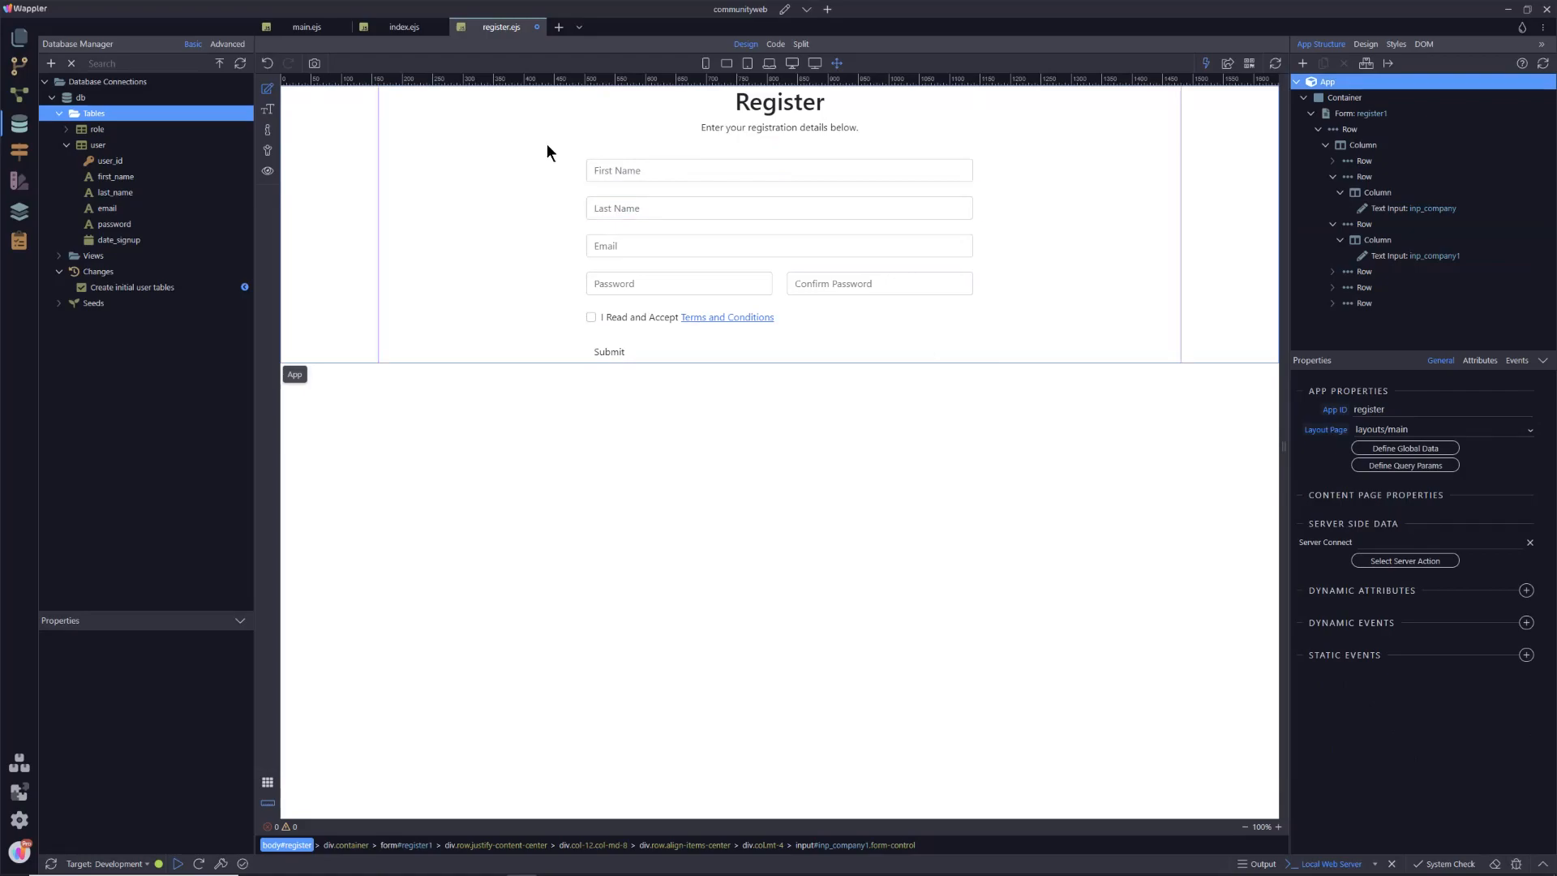
Examine the names, types and placeholders of the form's first name, last name, email, password and confirm password inputs
click(637, 167)
click(637, 208)
click(637, 245)
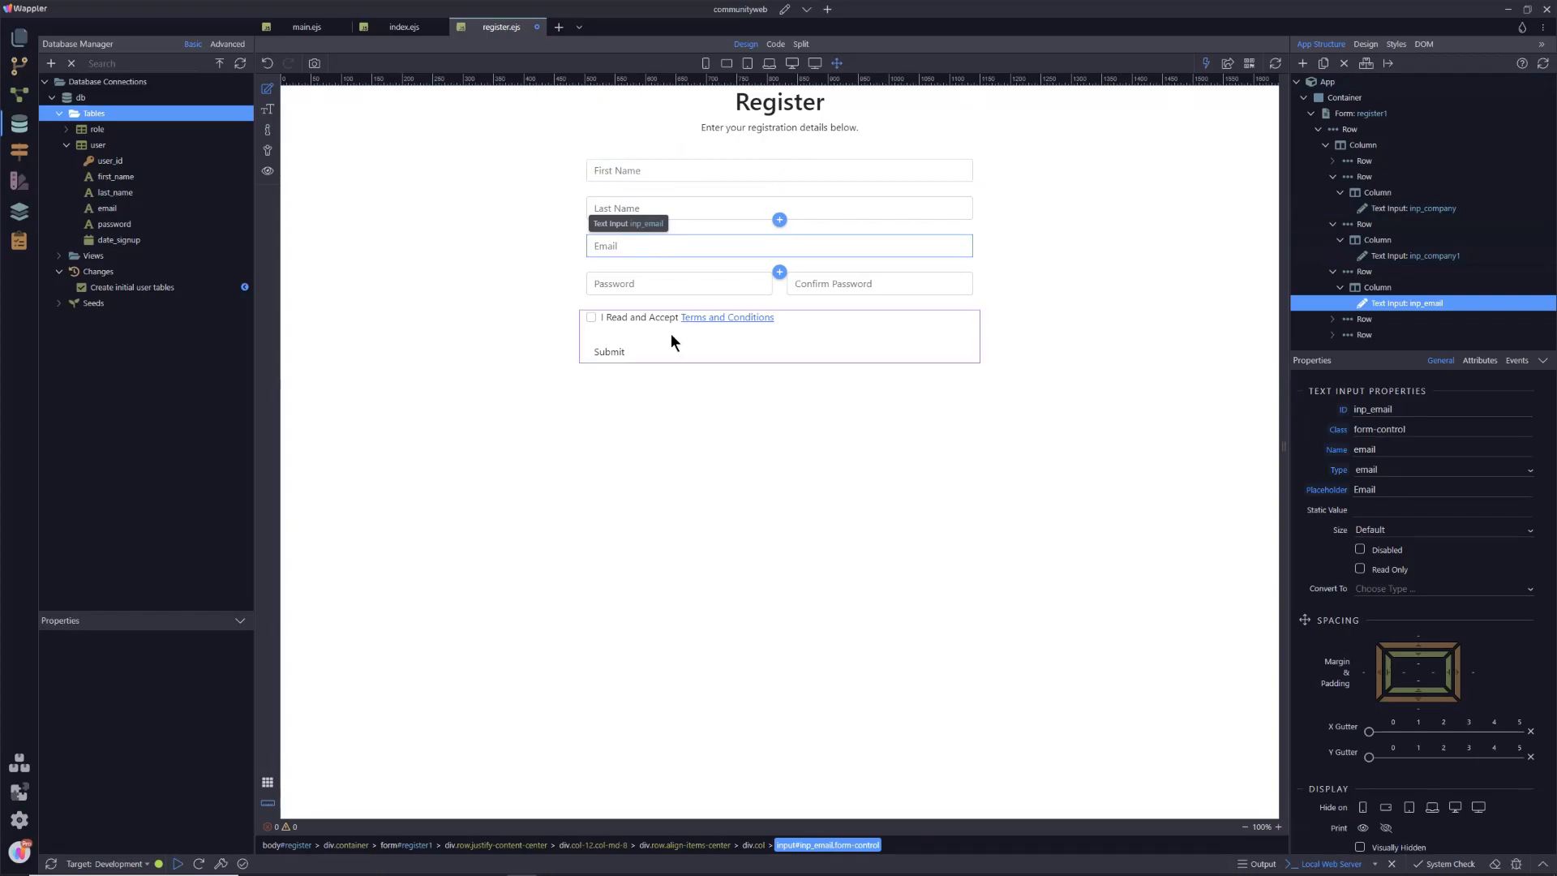
click(626, 288)
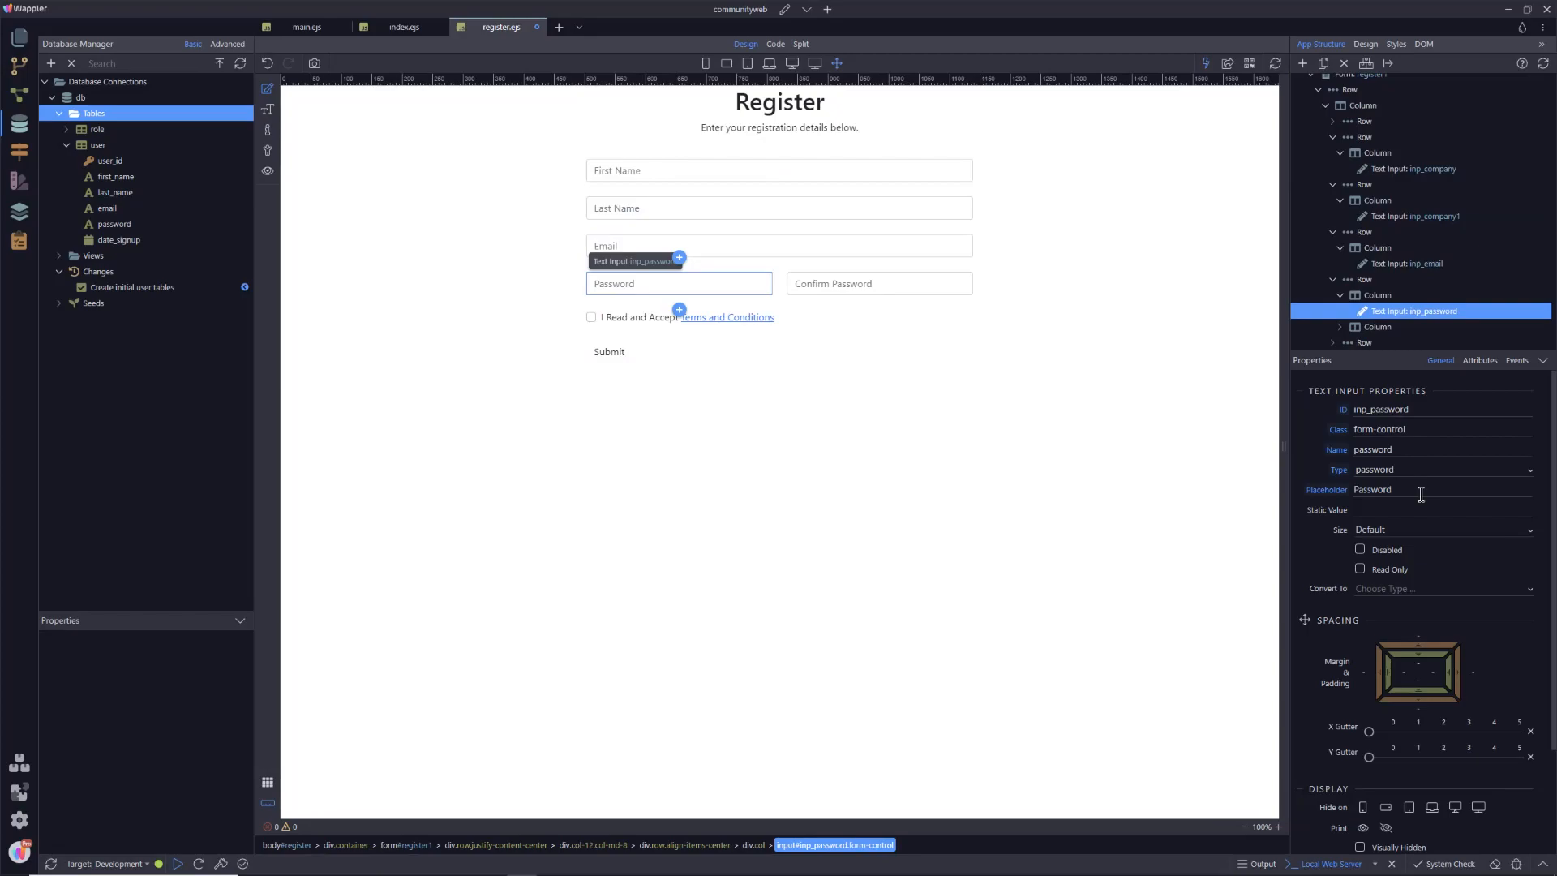
click(1373, 471)
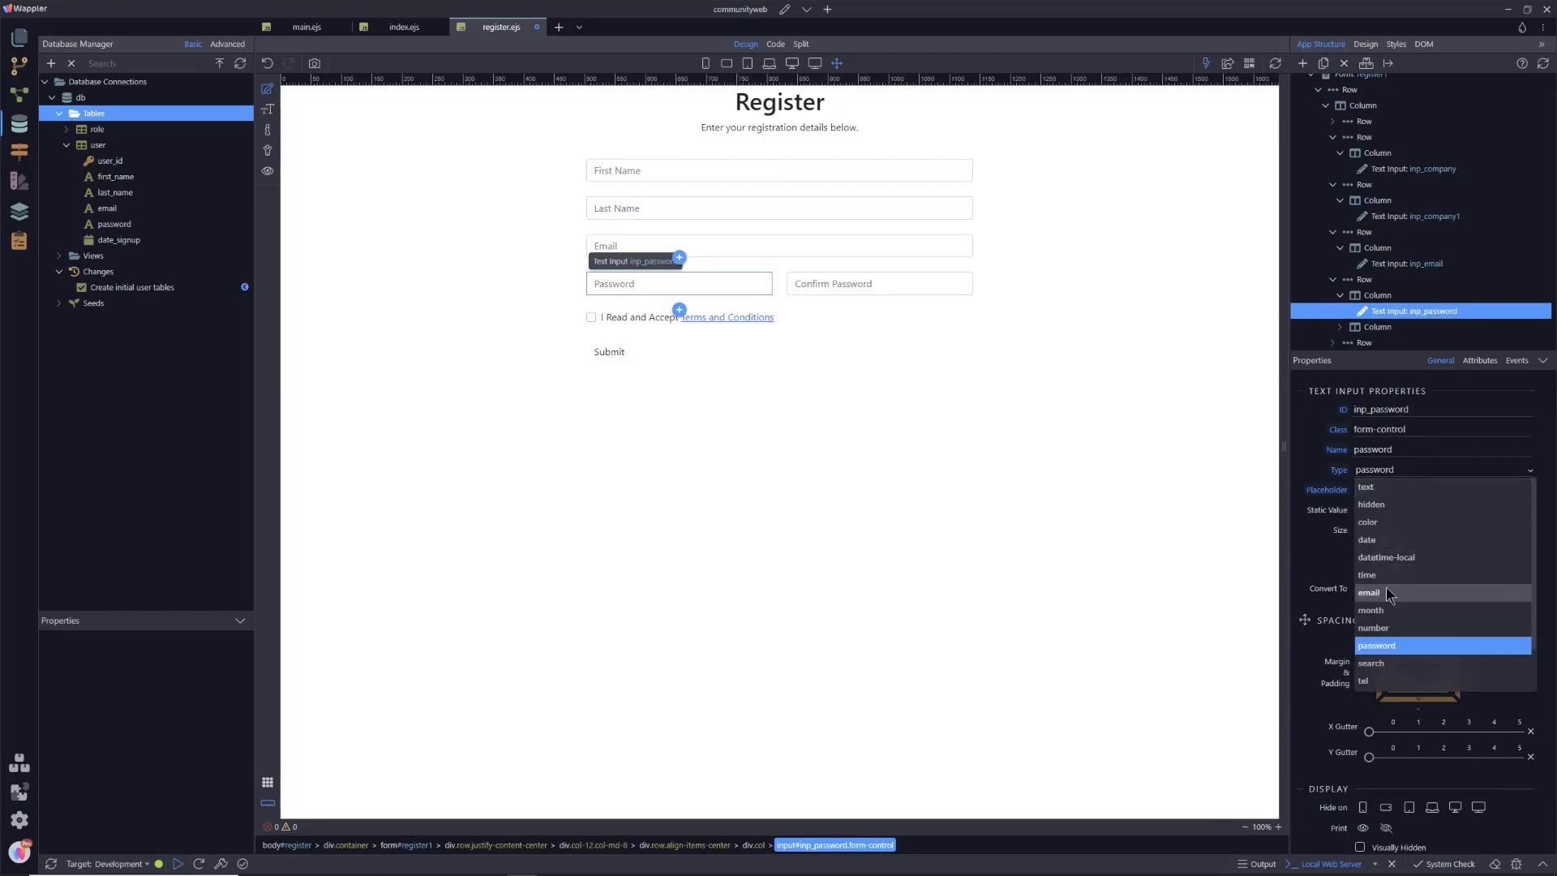
click(1397, 644)
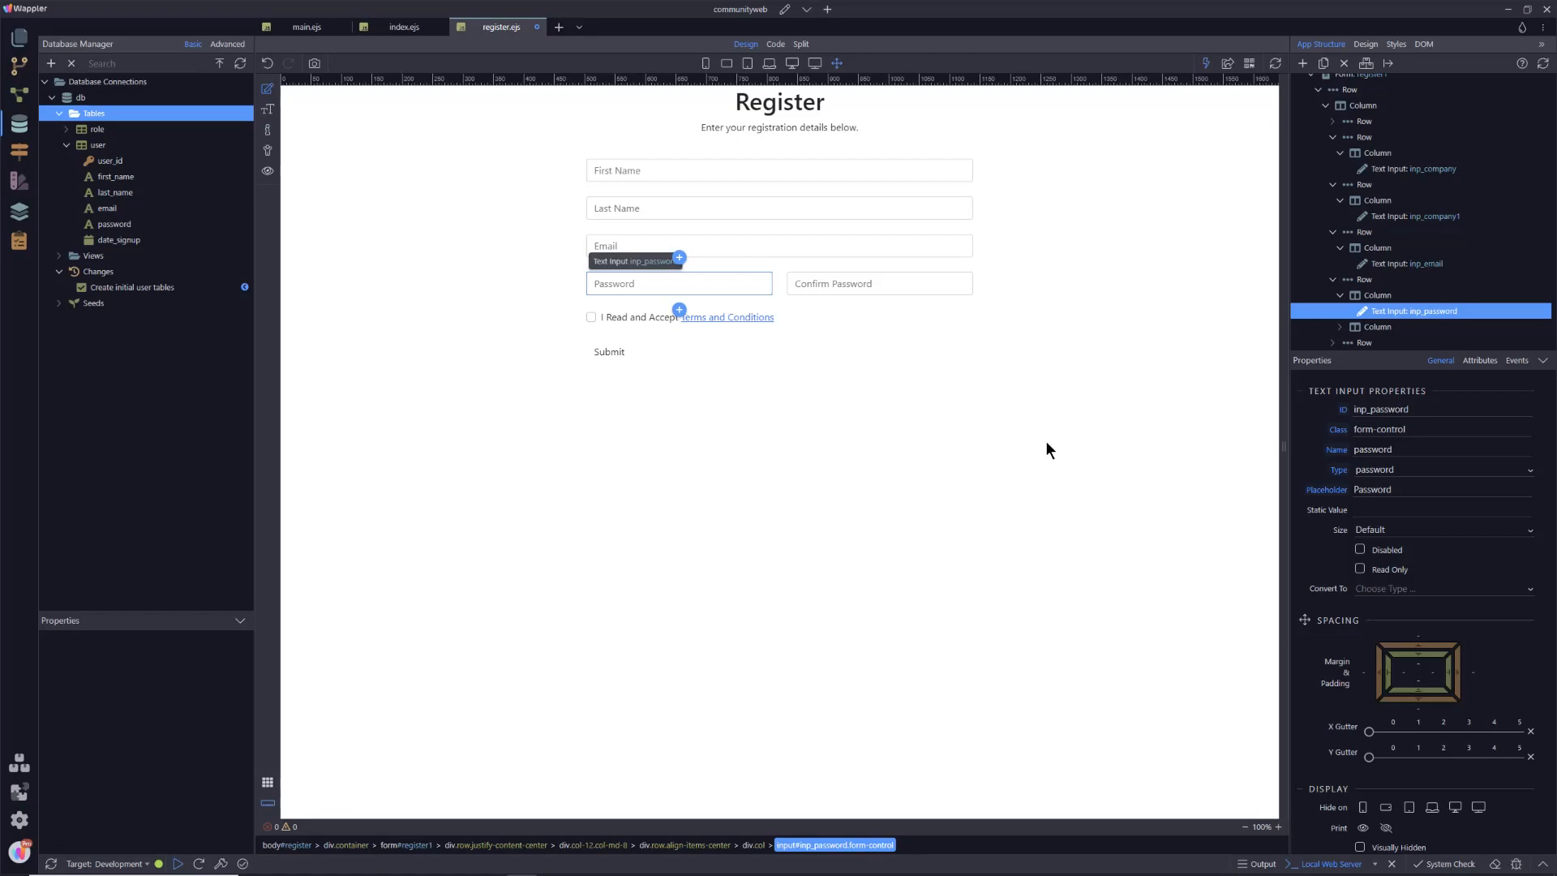
click(840, 287)
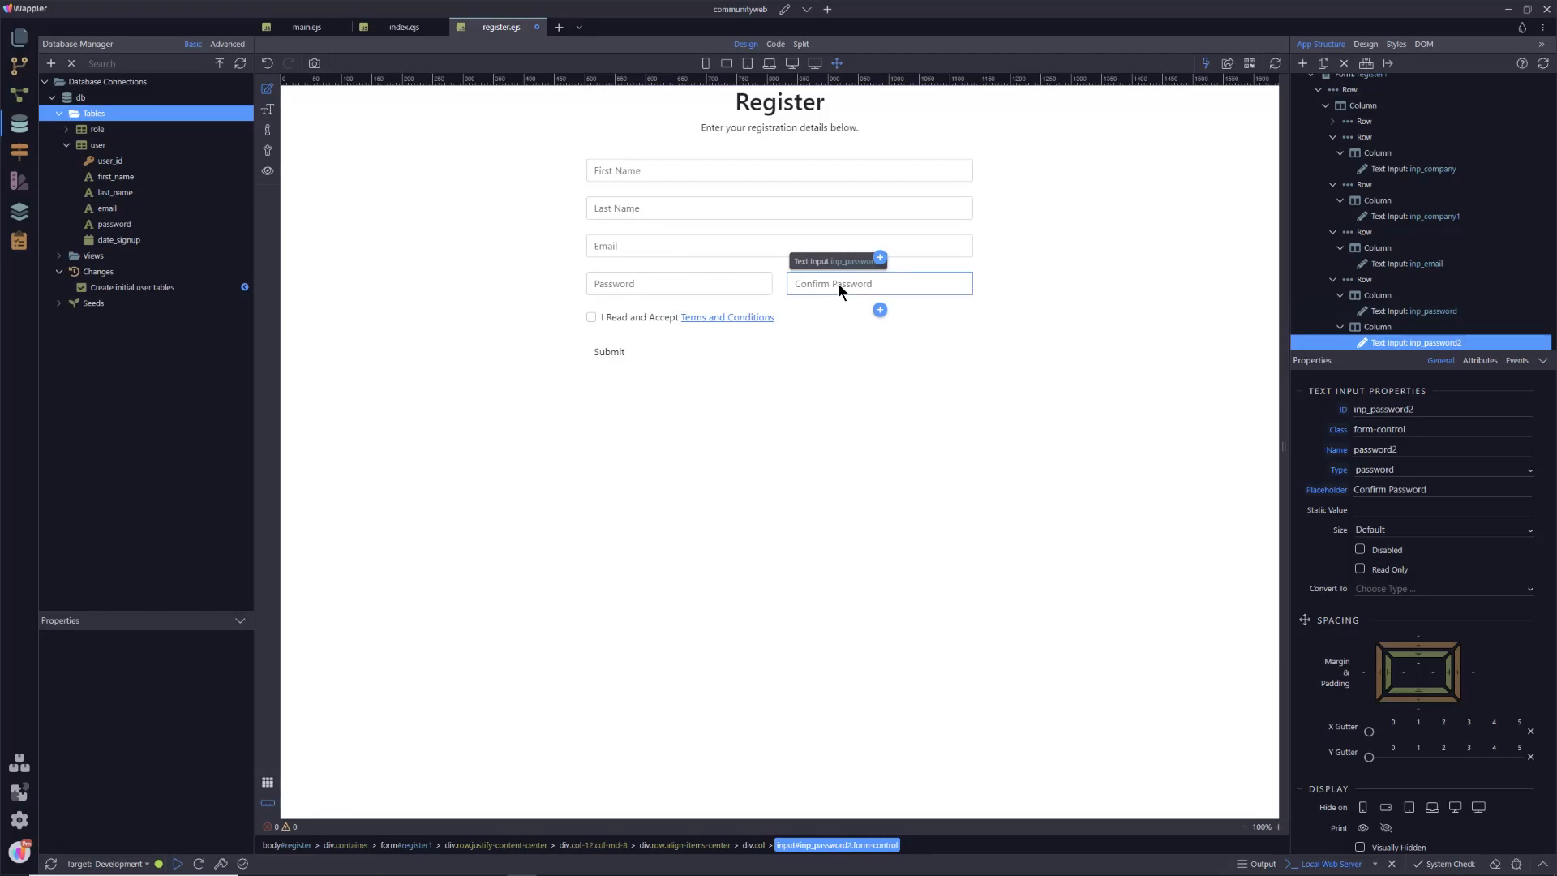
click(668, 280)
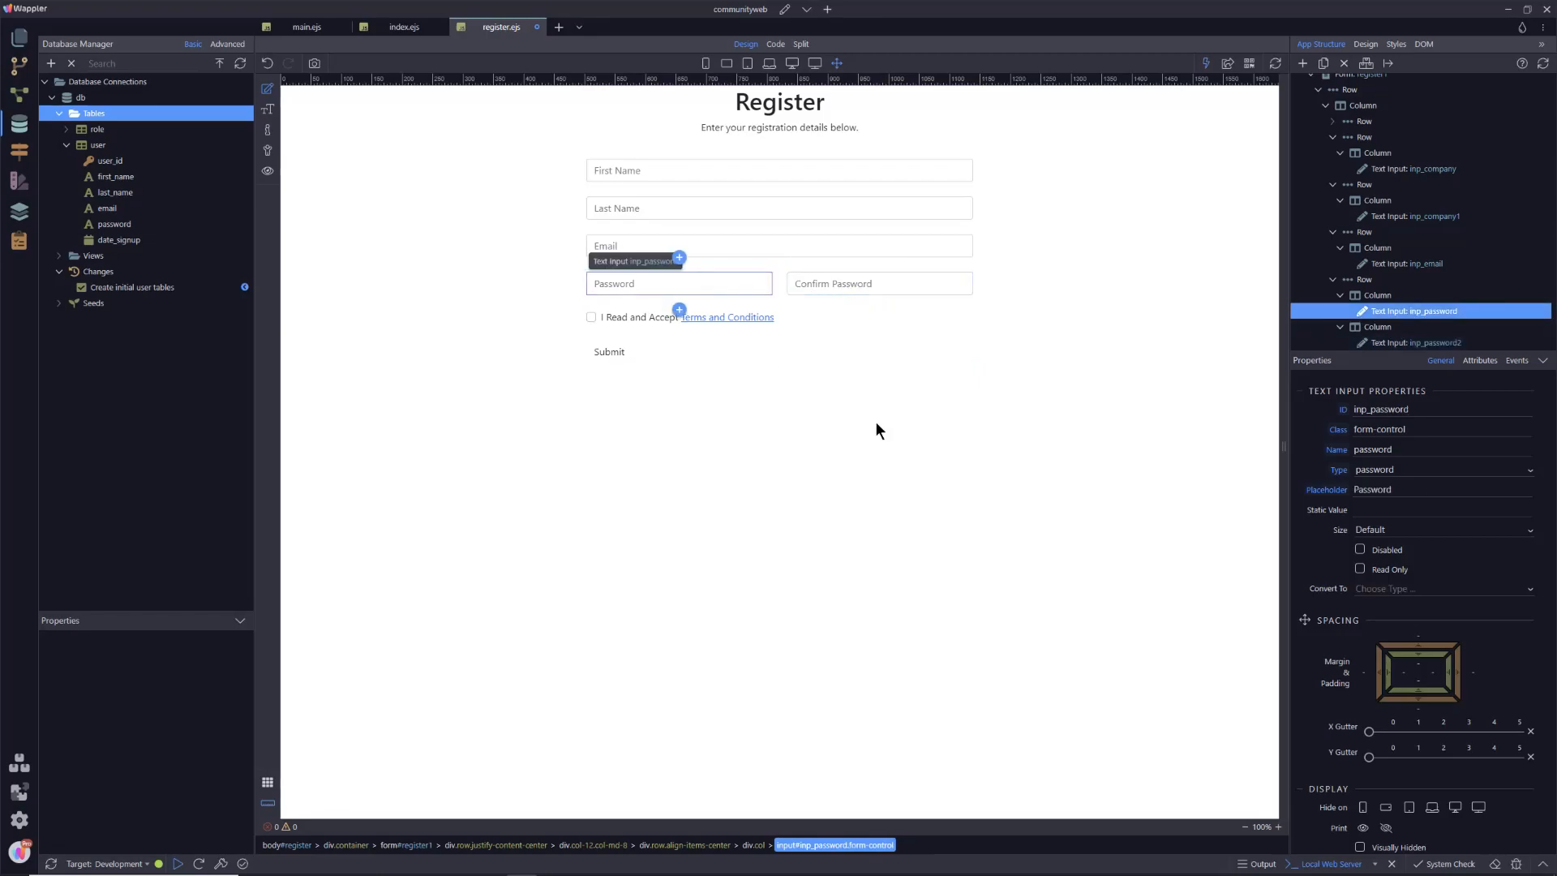
Insert a new row after the row holding the terms checkbox and submit button, and add a column inside it
click(635, 317)
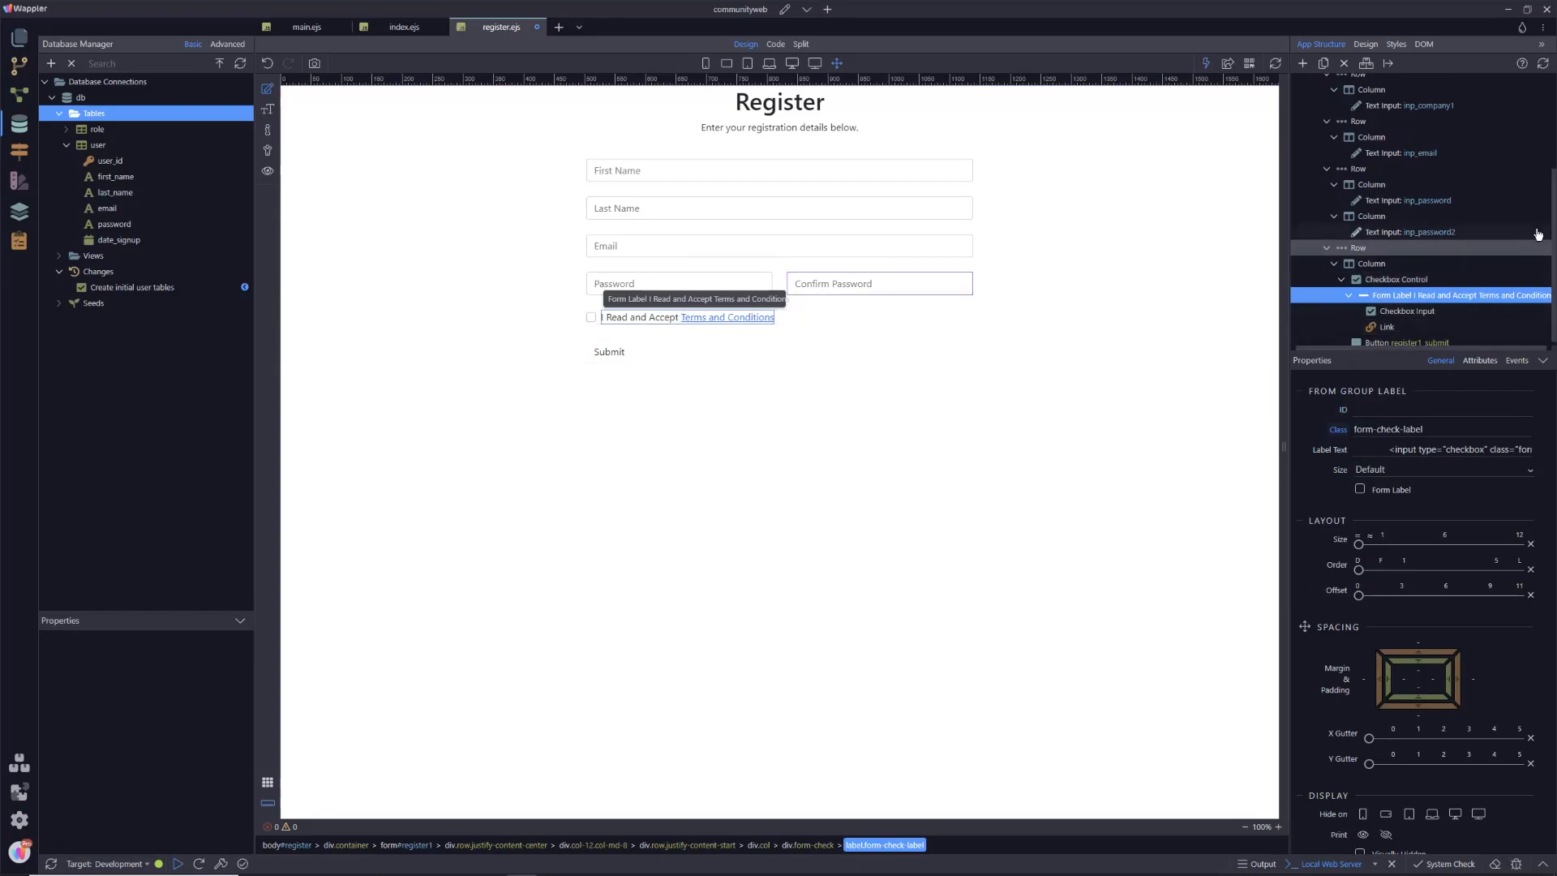
drag(1554, 219, 1555, 236)
click(1398, 339)
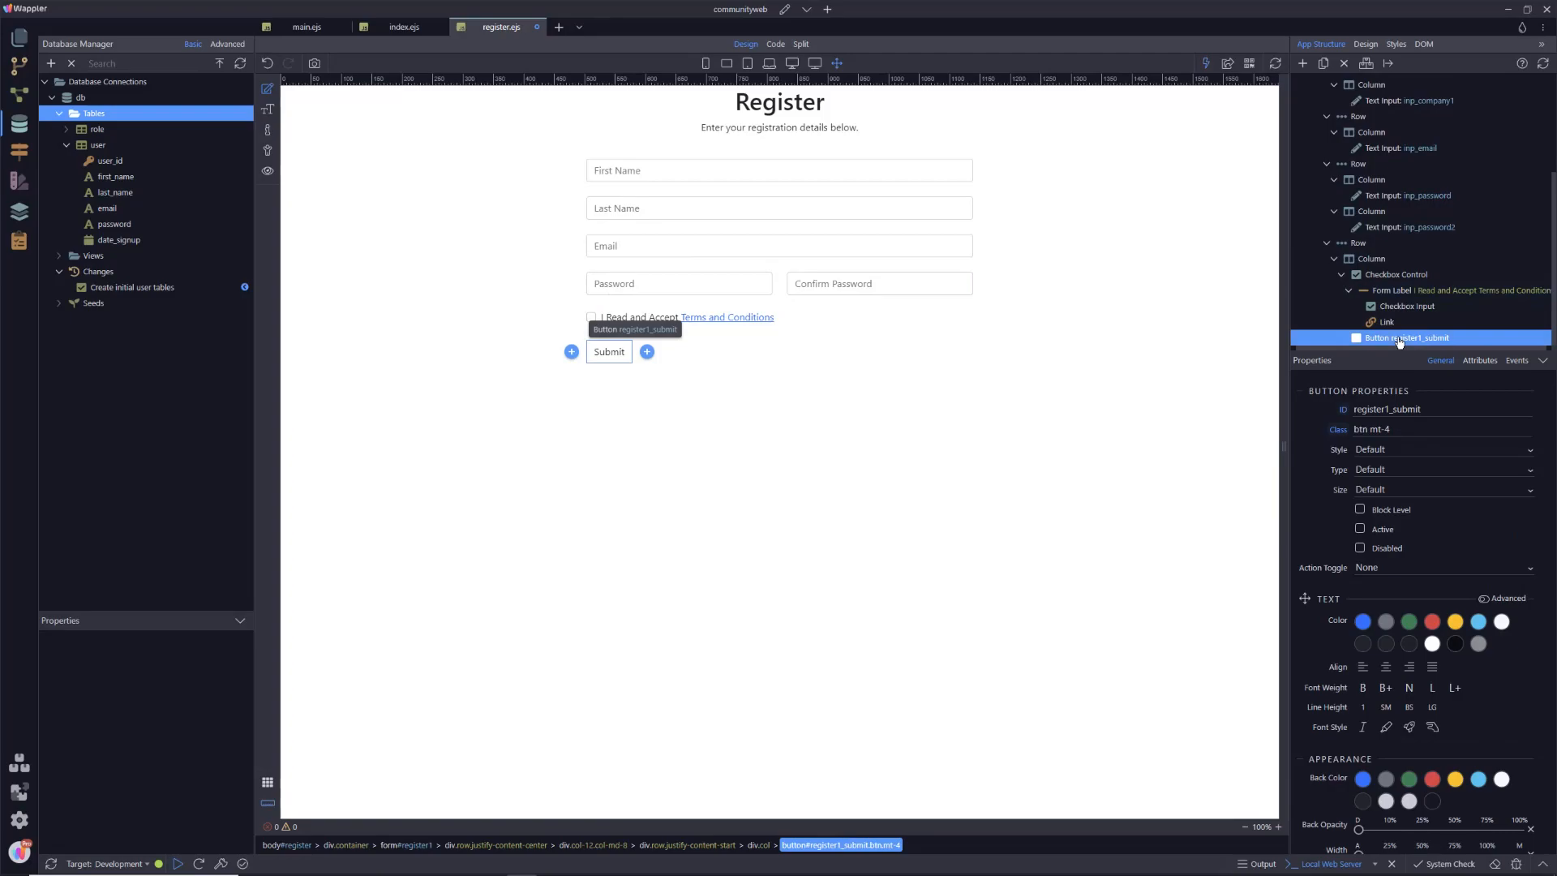
click(1357, 243)
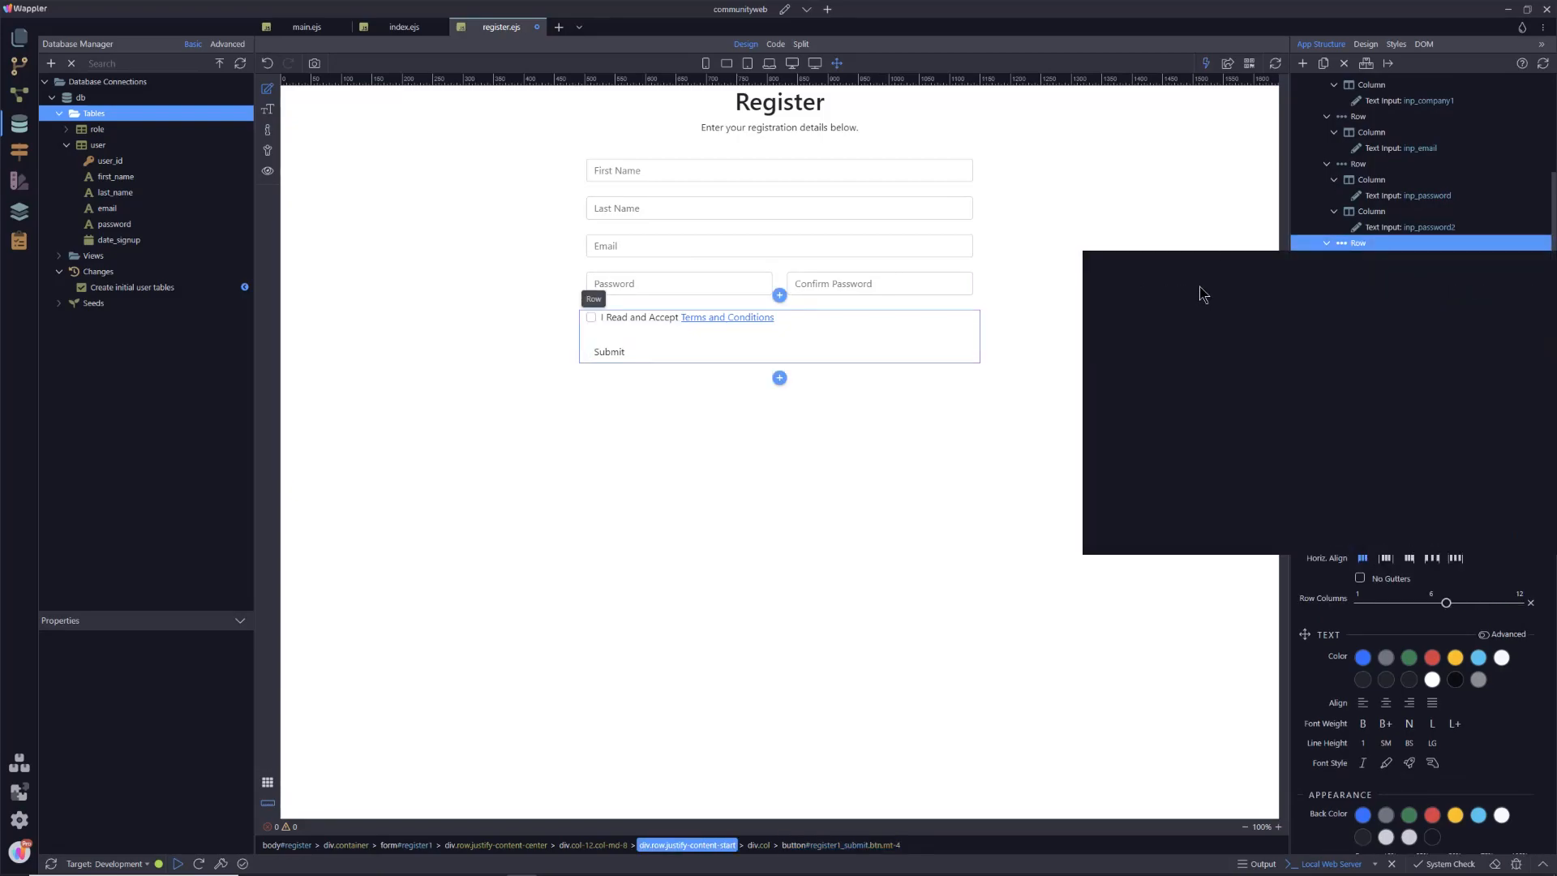
click(1116, 261)
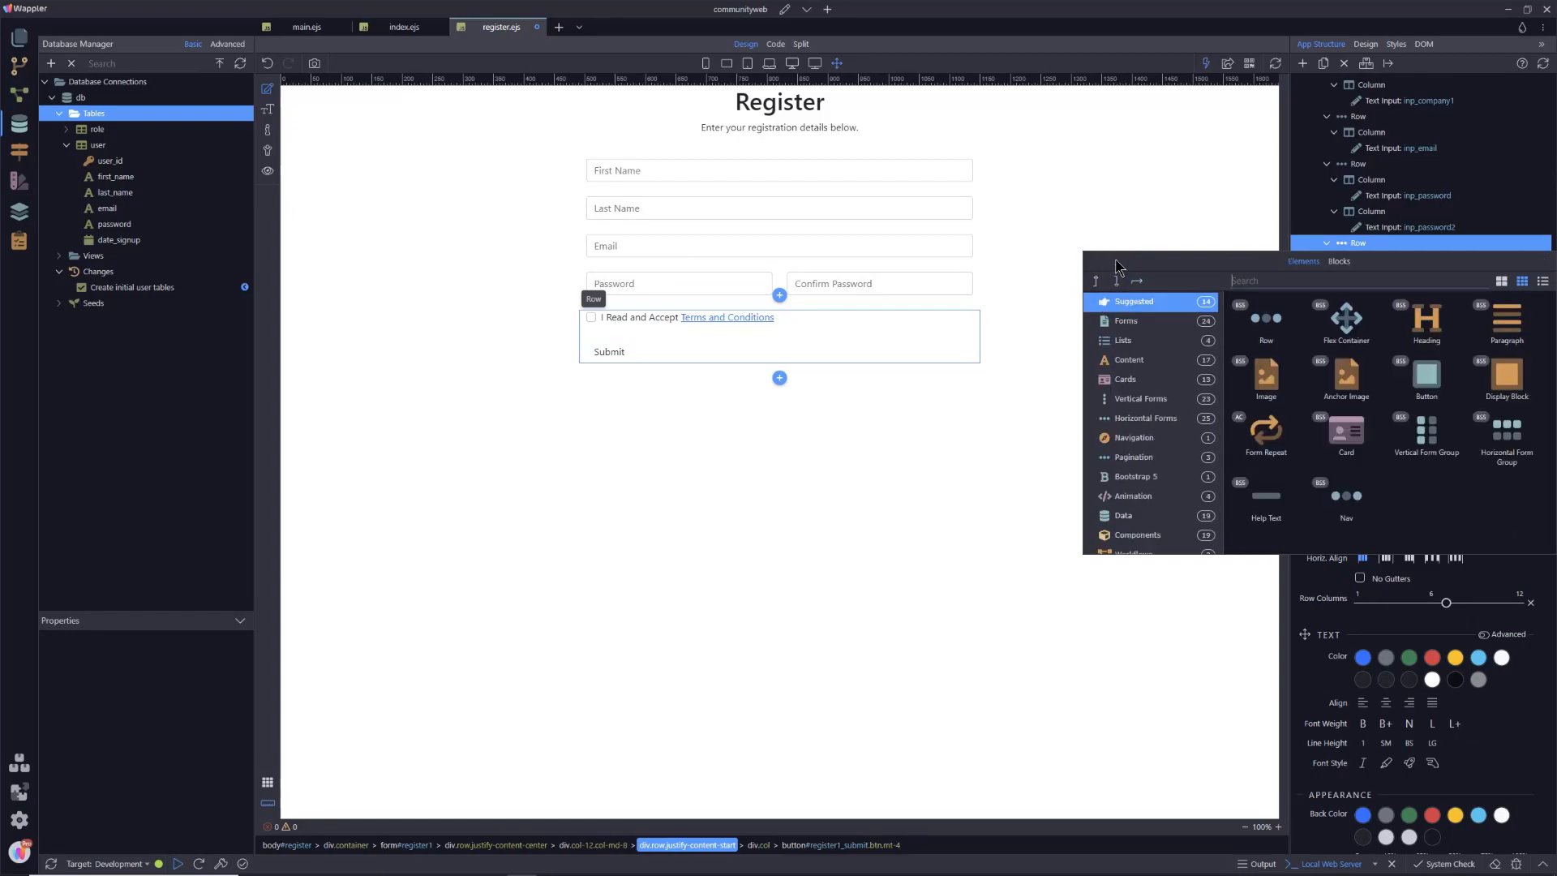
click(1267, 318)
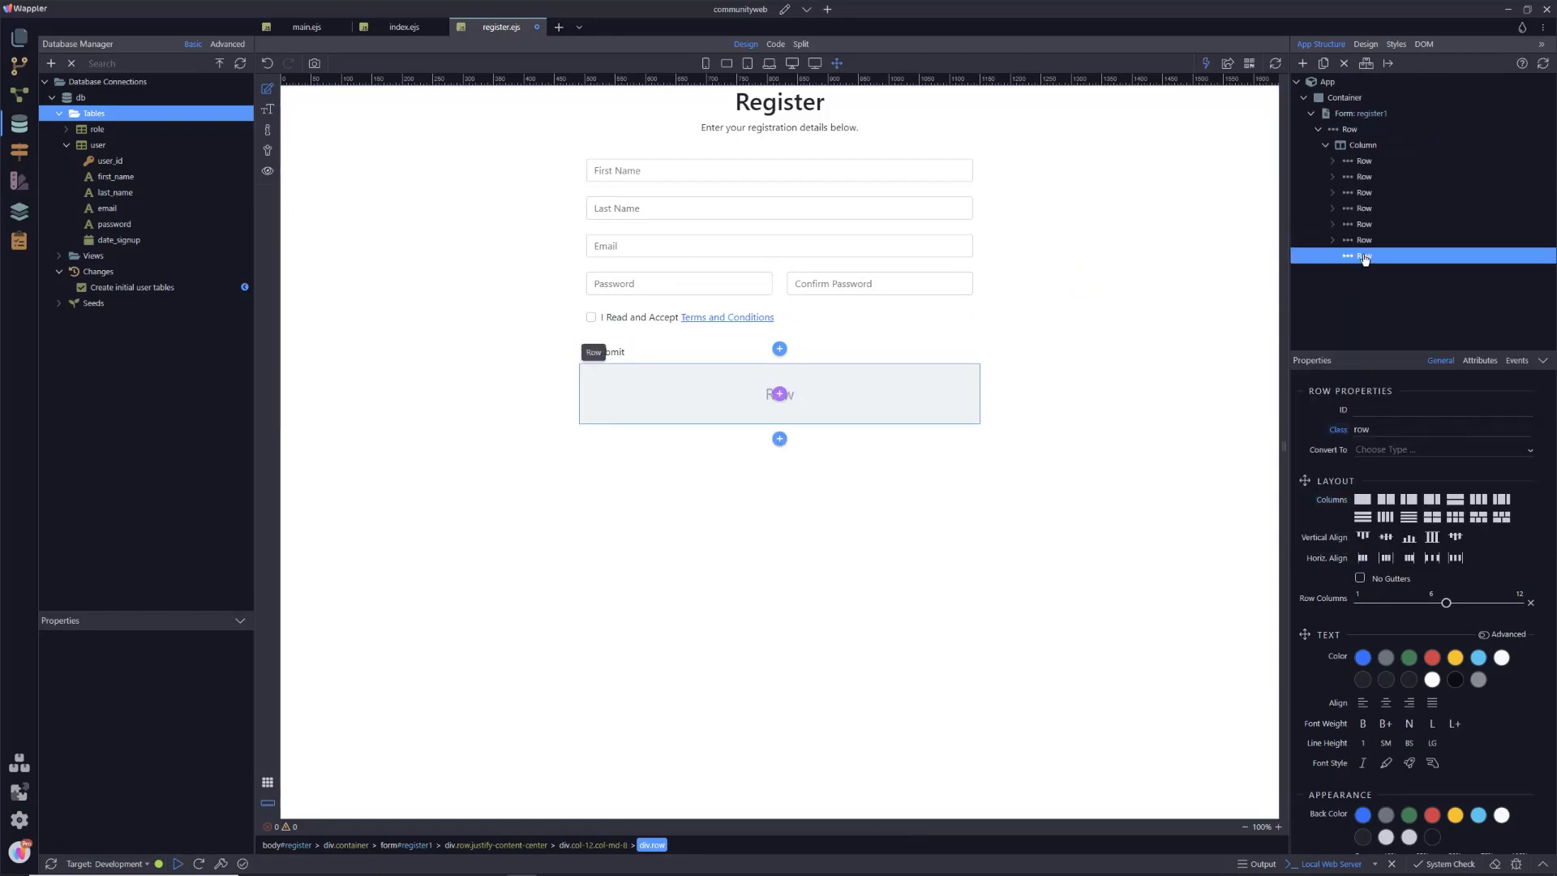
right_click(1363, 259)
click(1267, 318)
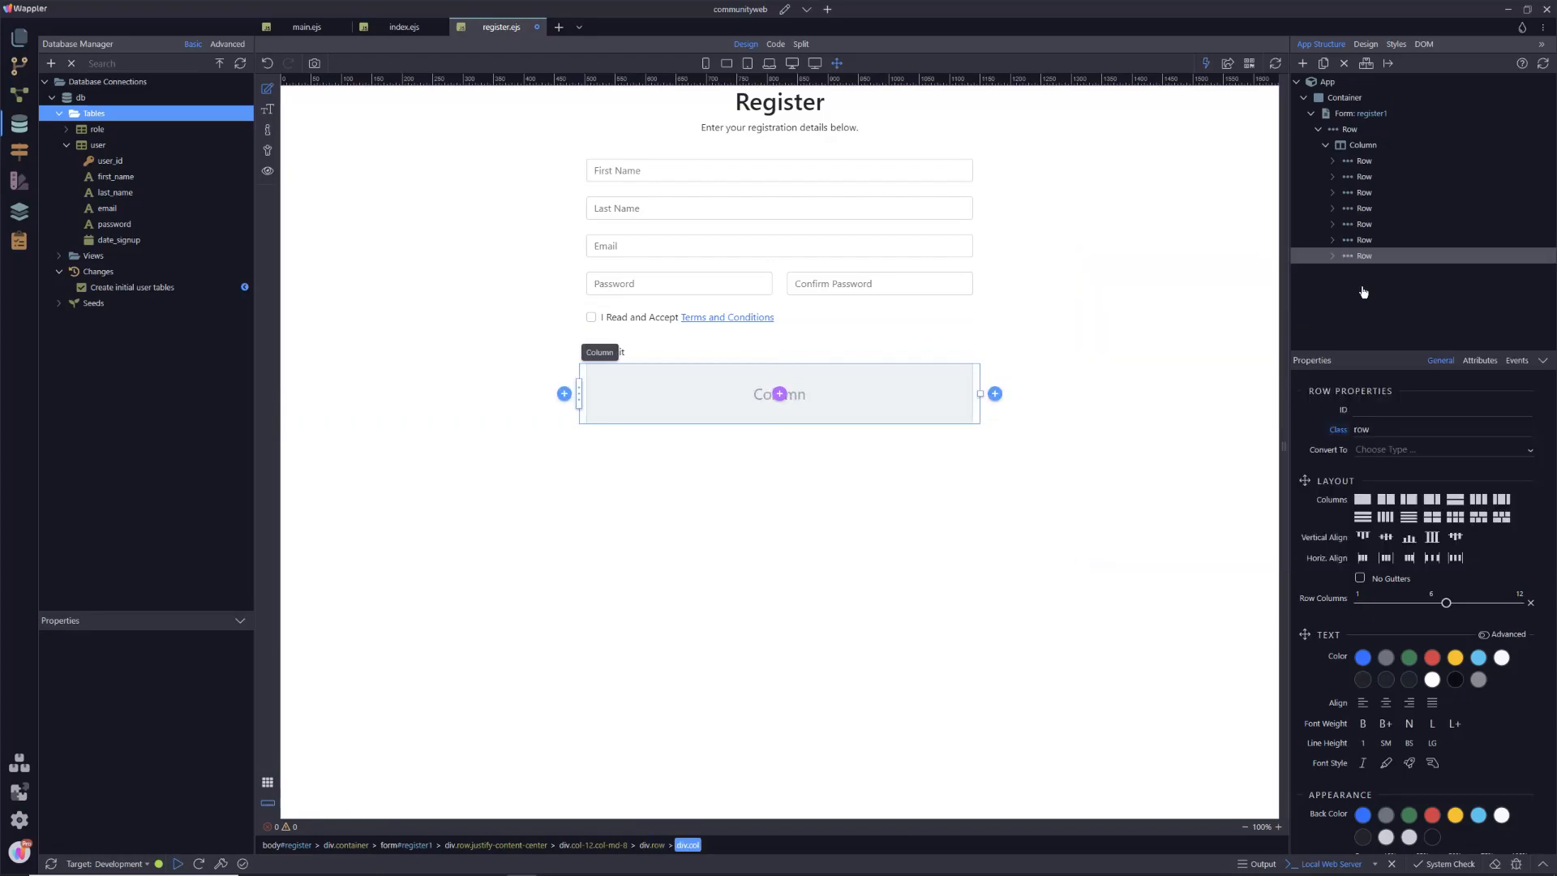
Move the submit button out of the terms checkbox row into the new row's column
click(1332, 241)
click(1340, 255)
drag(1368, 287, 1371, 326)
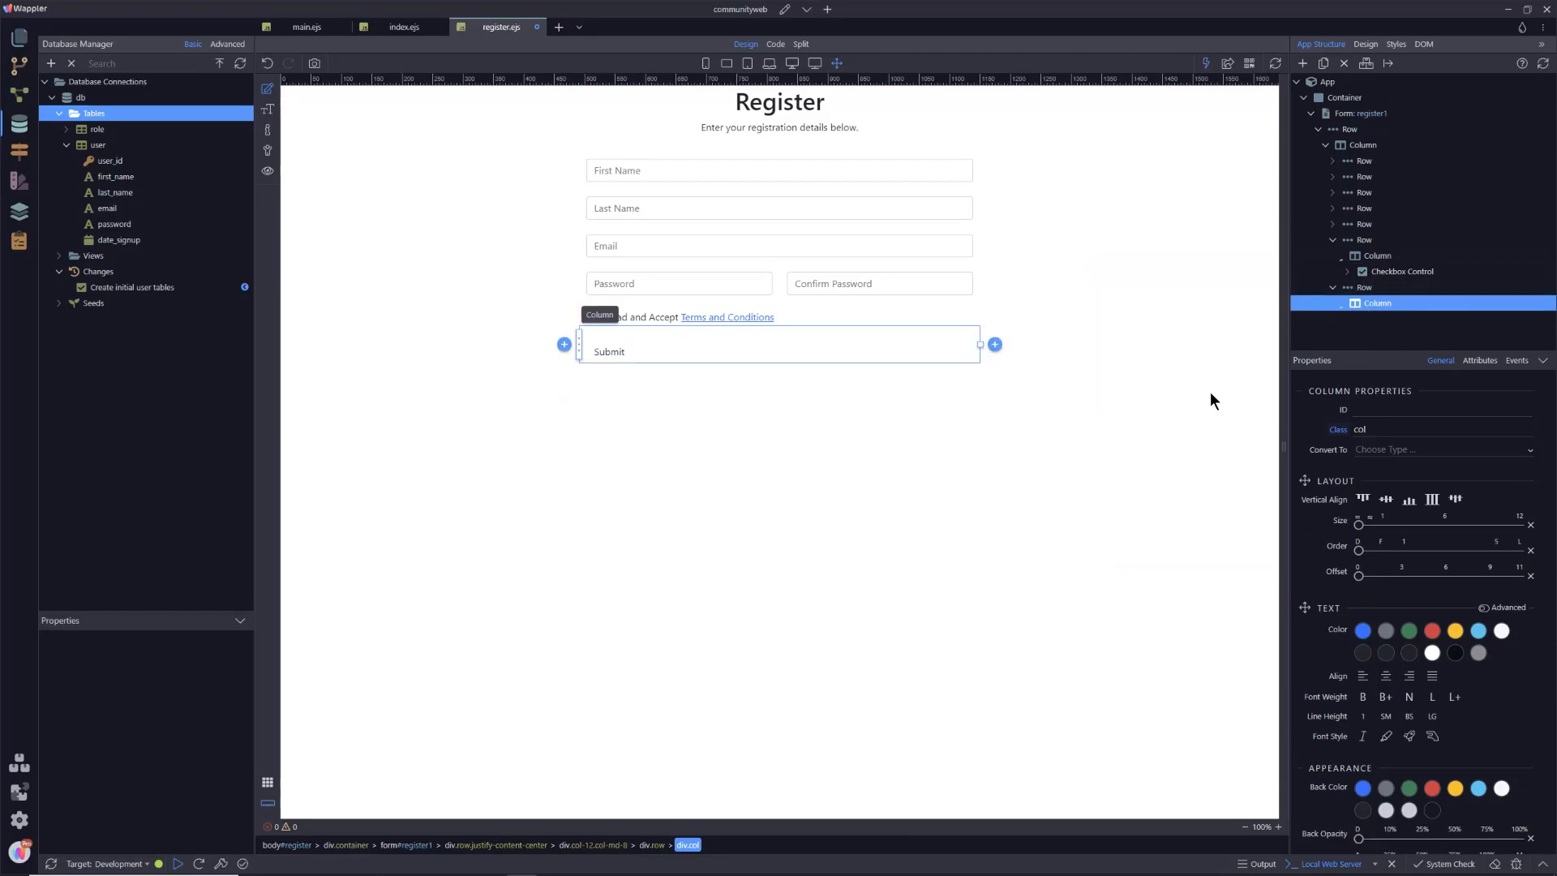
Set the submit button's style to Primary and its type to Submit
click(607, 353)
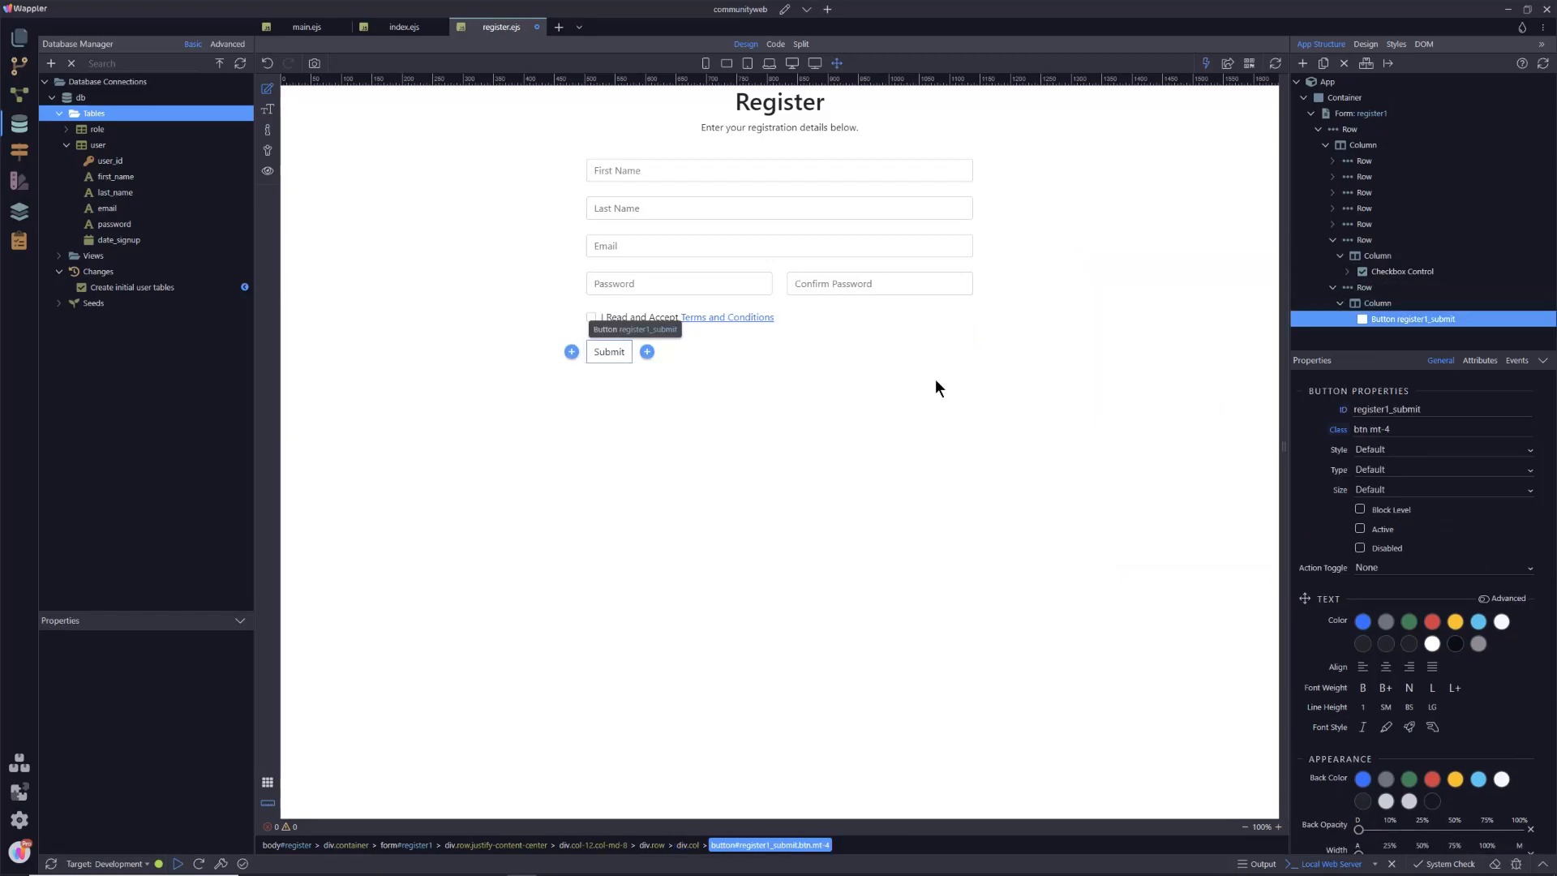
click(1378, 451)
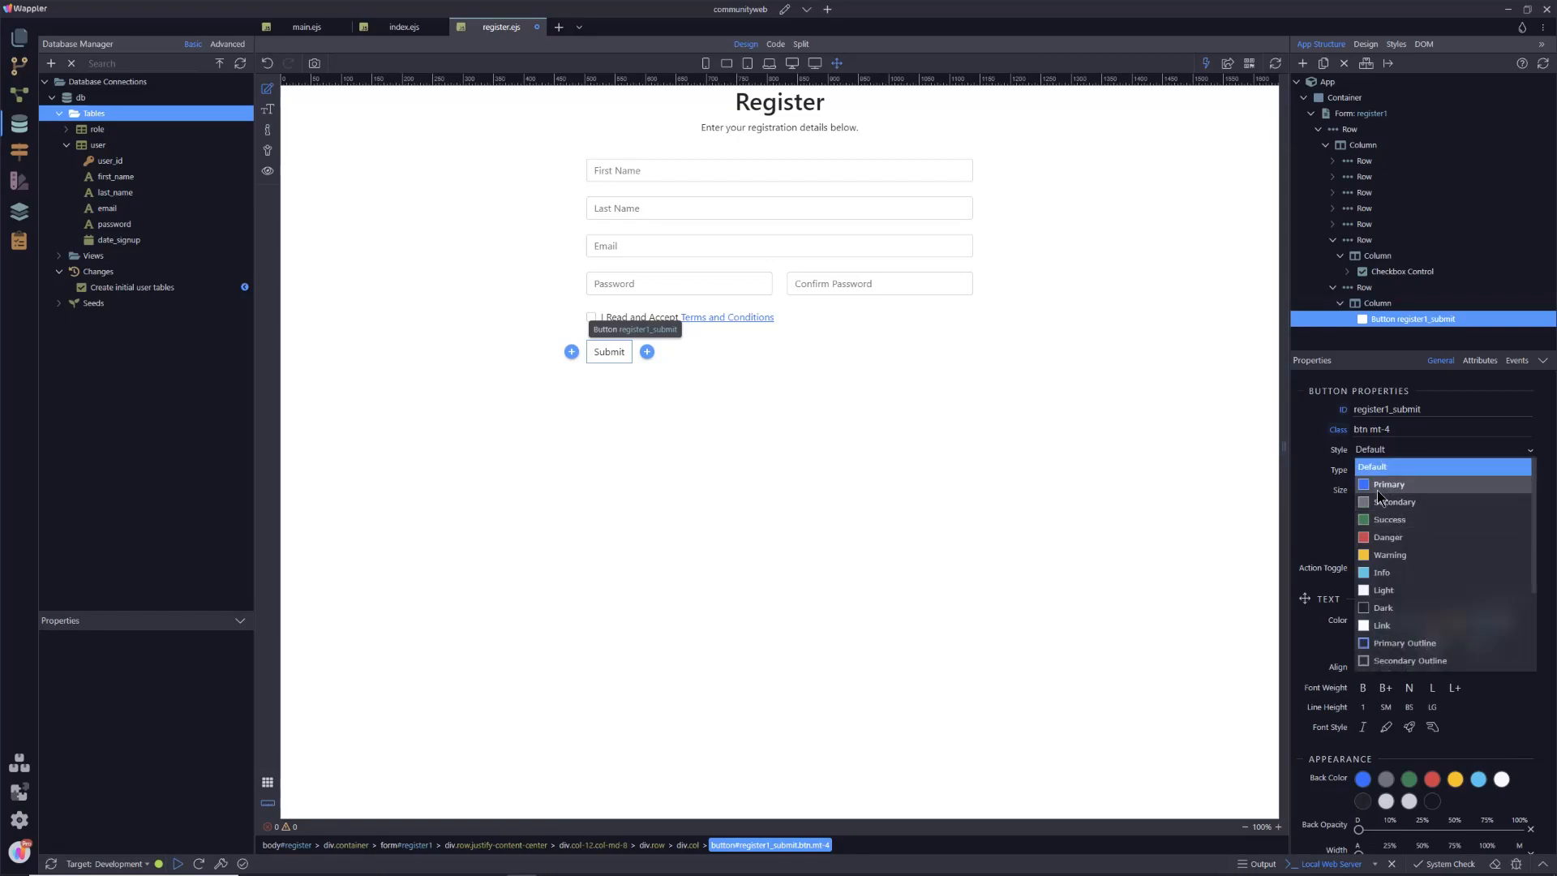
click(1376, 486)
click(1375, 470)
click(1379, 503)
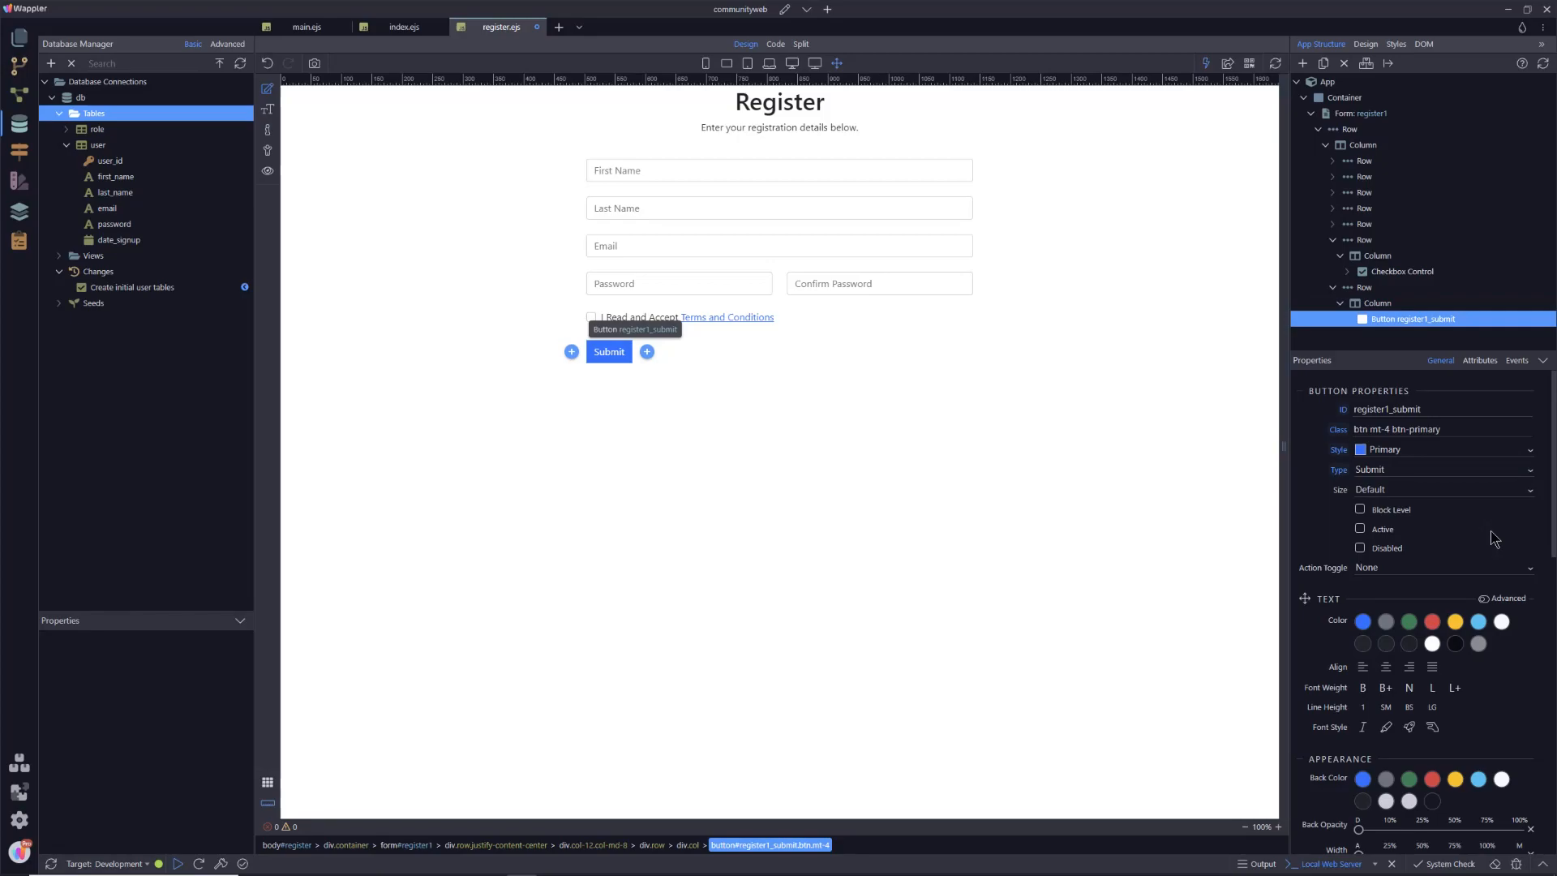
Replace the submit button's text with Register and save the page
double_click(602, 351)
text(Regis)
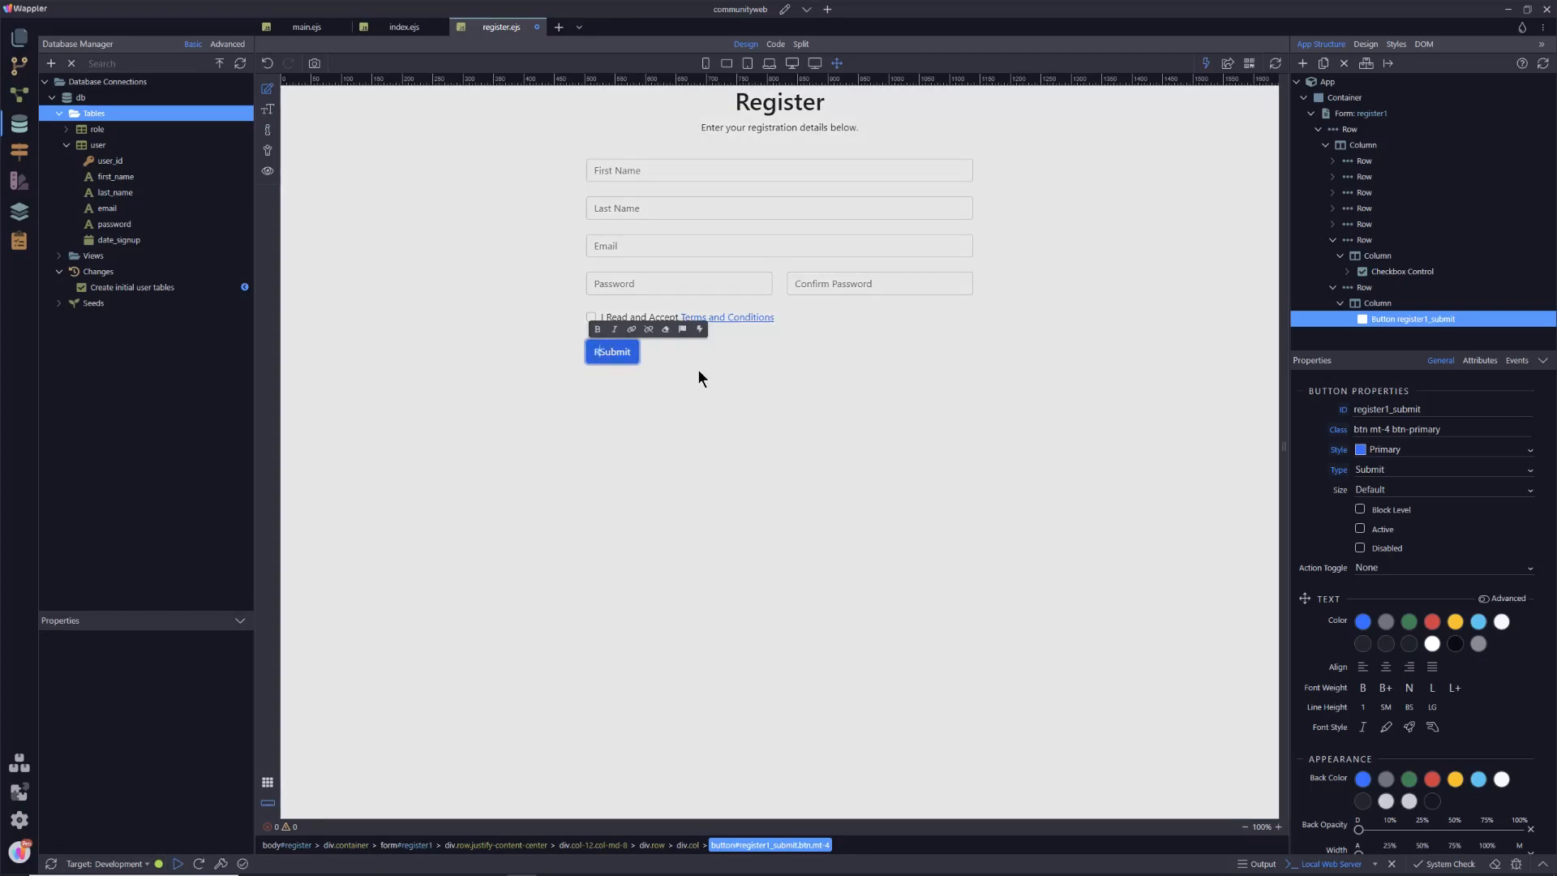
text(ter)
key(Delete)
key(Delete)
key(Delete)
key(Delete)
key(Delete)
key(Delete)
key(Escape)
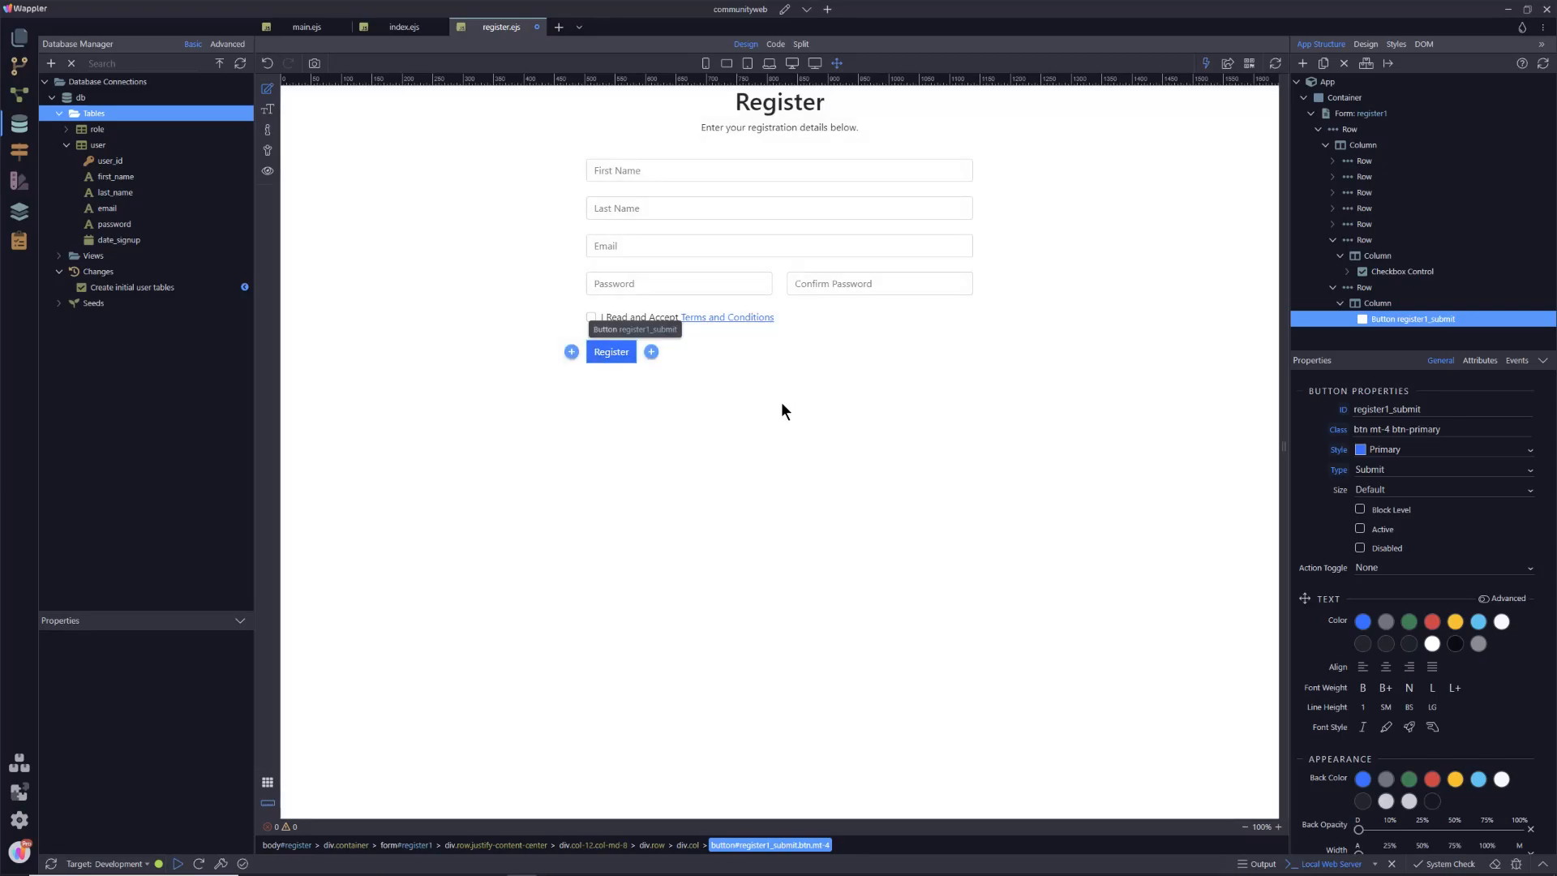
click(771, 387)
key(ctrl+s)
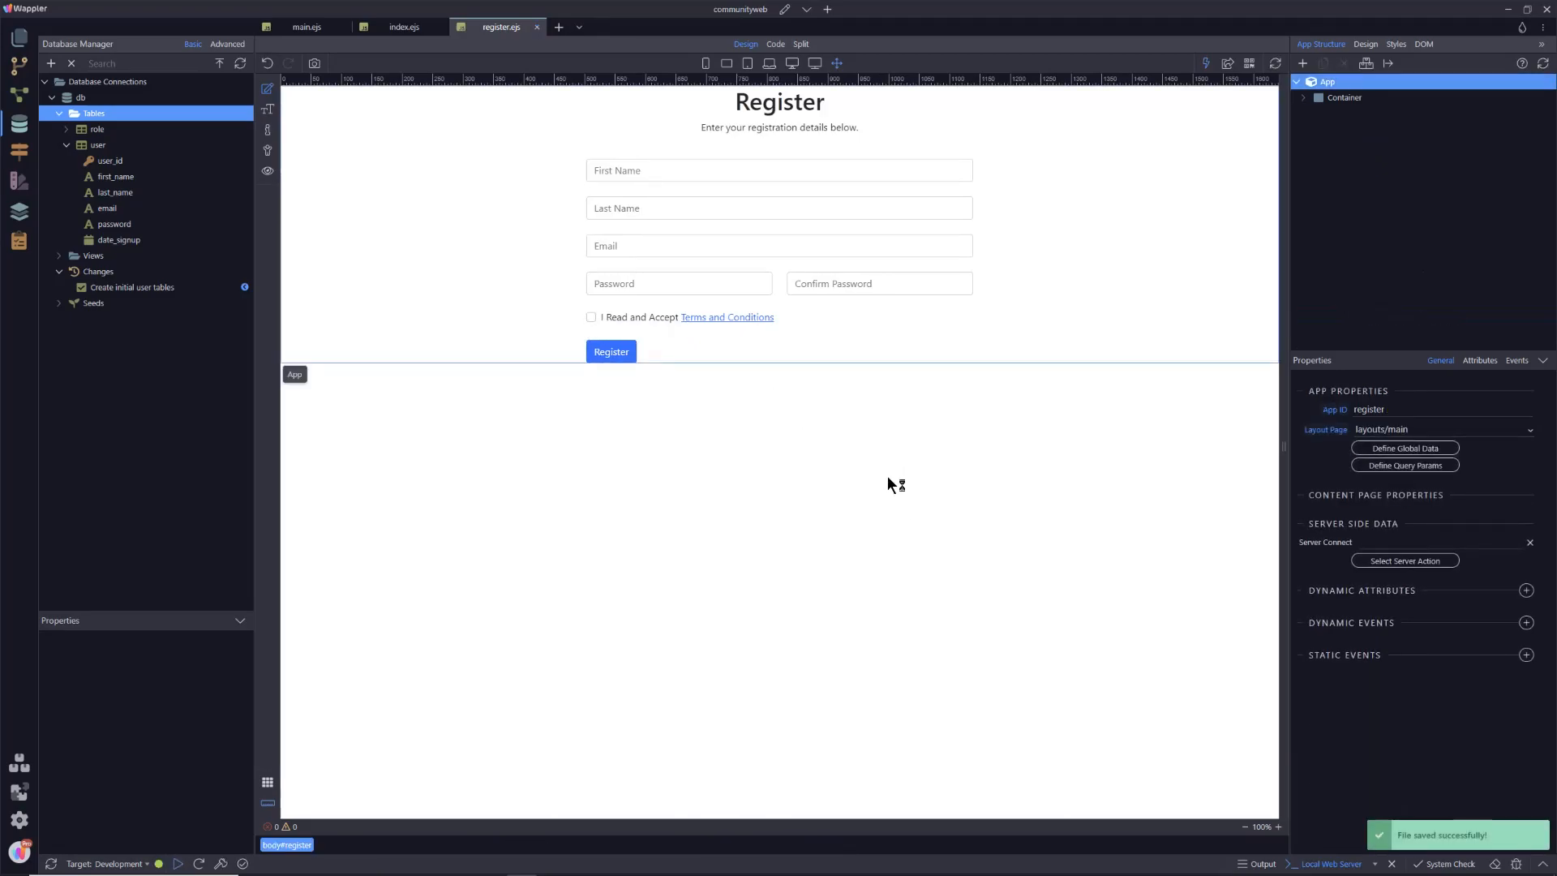
Examine the ids of the registration form's inputs in the page's DOM tree
click(673, 175)
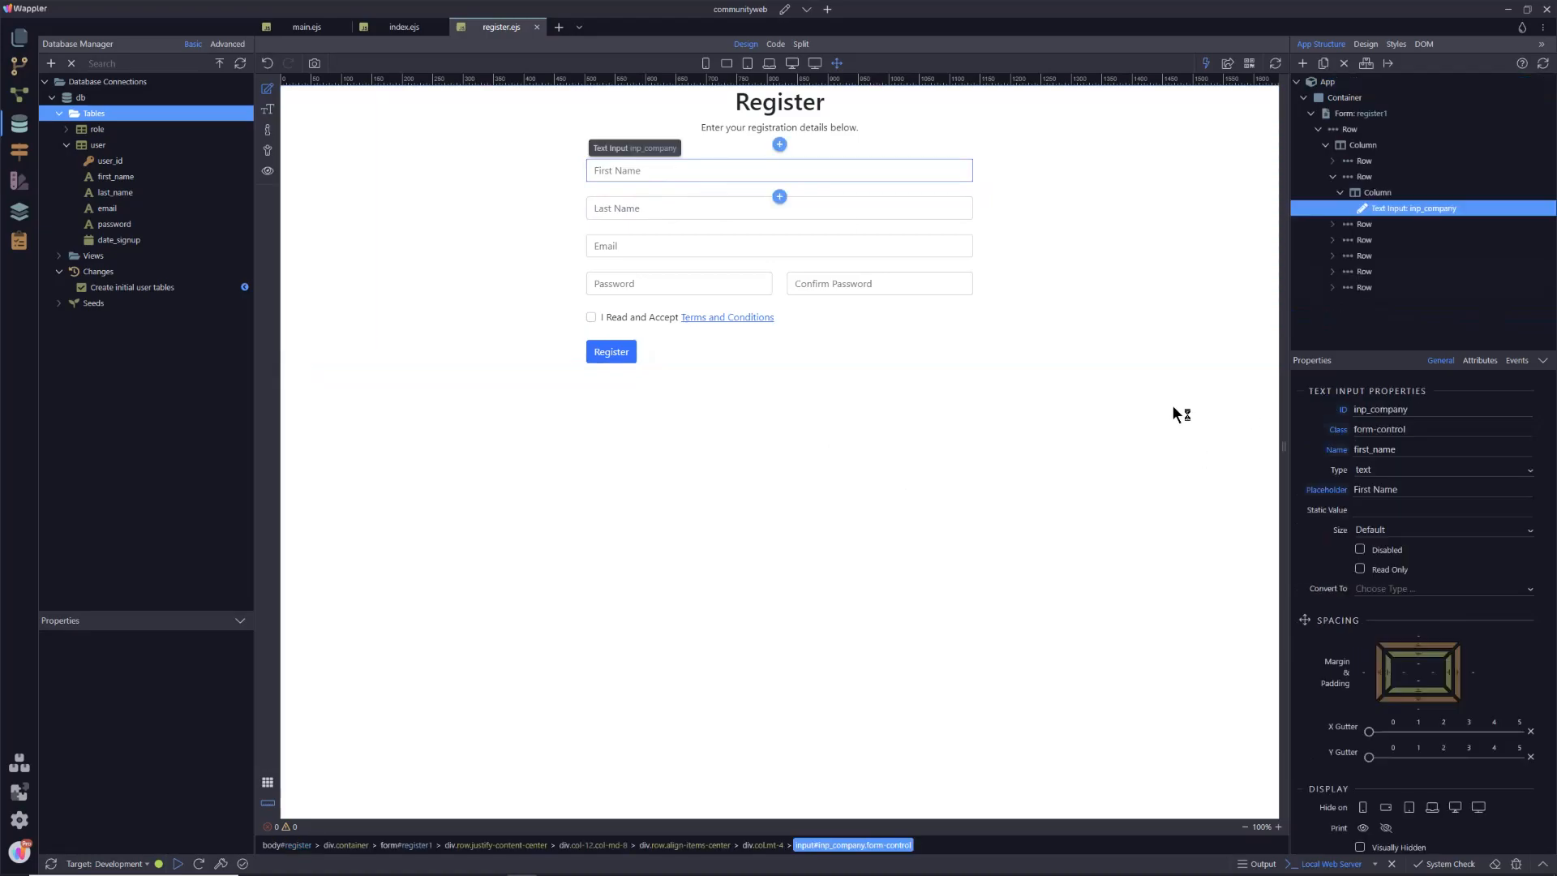
click(1424, 44)
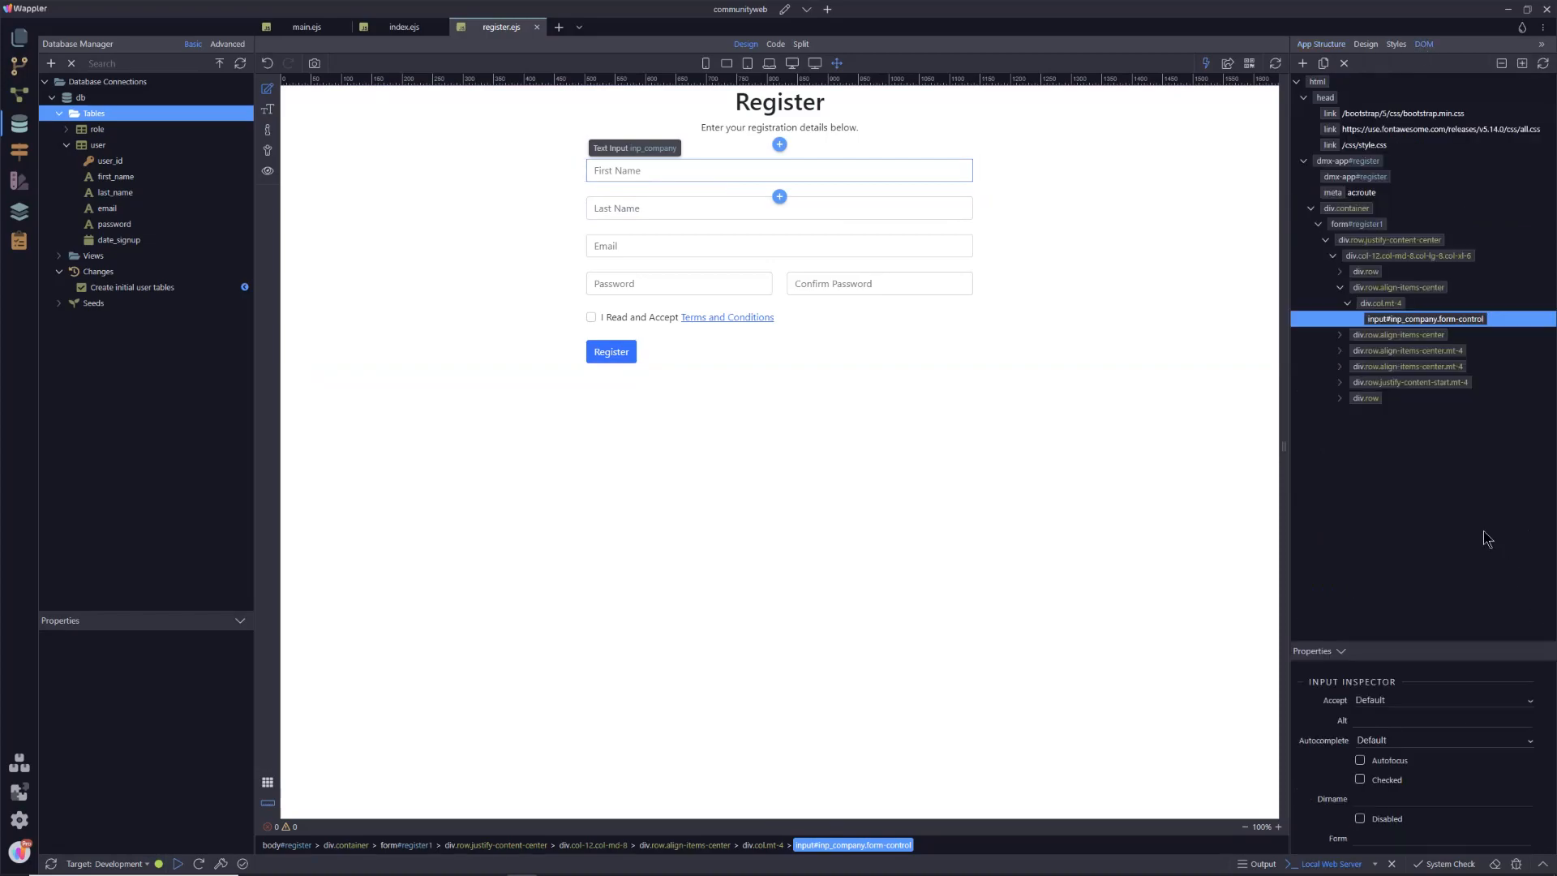
click(1339, 335)
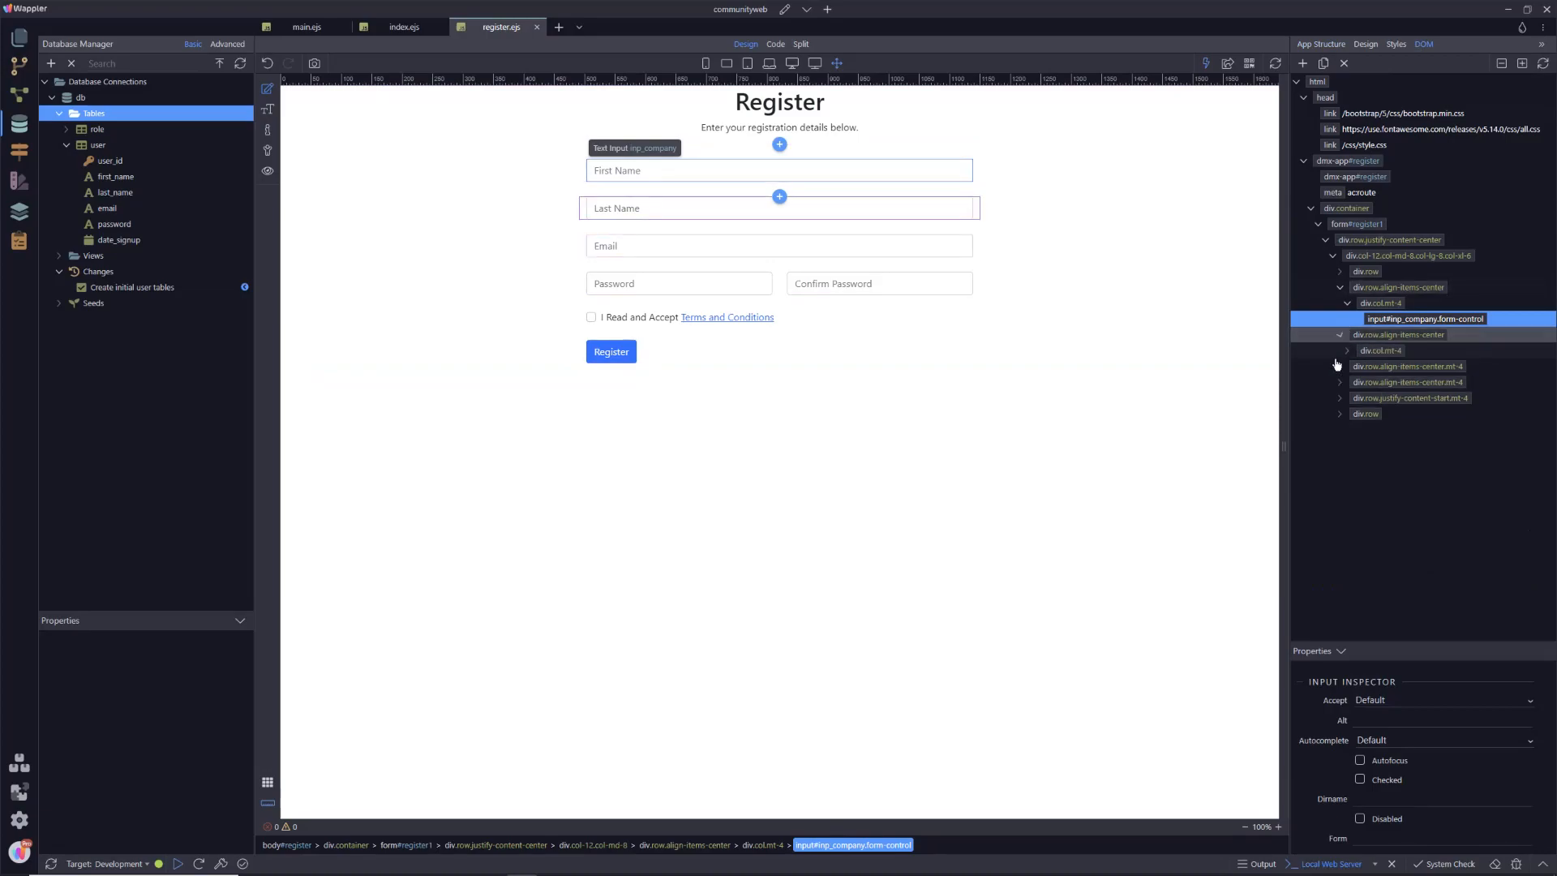
click(817, 248)
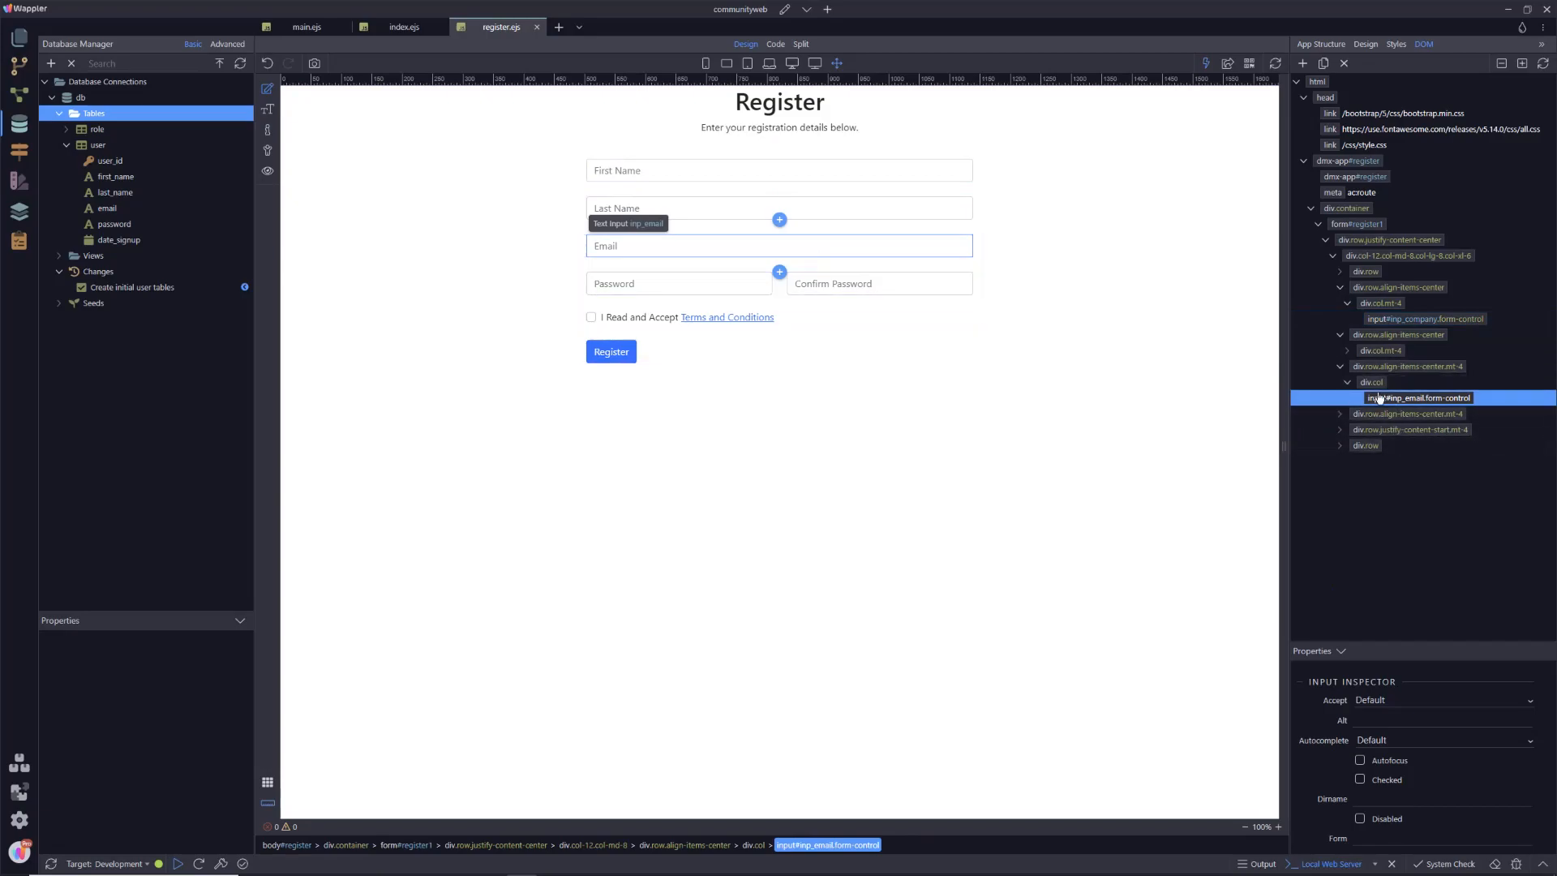
click(1340, 414)
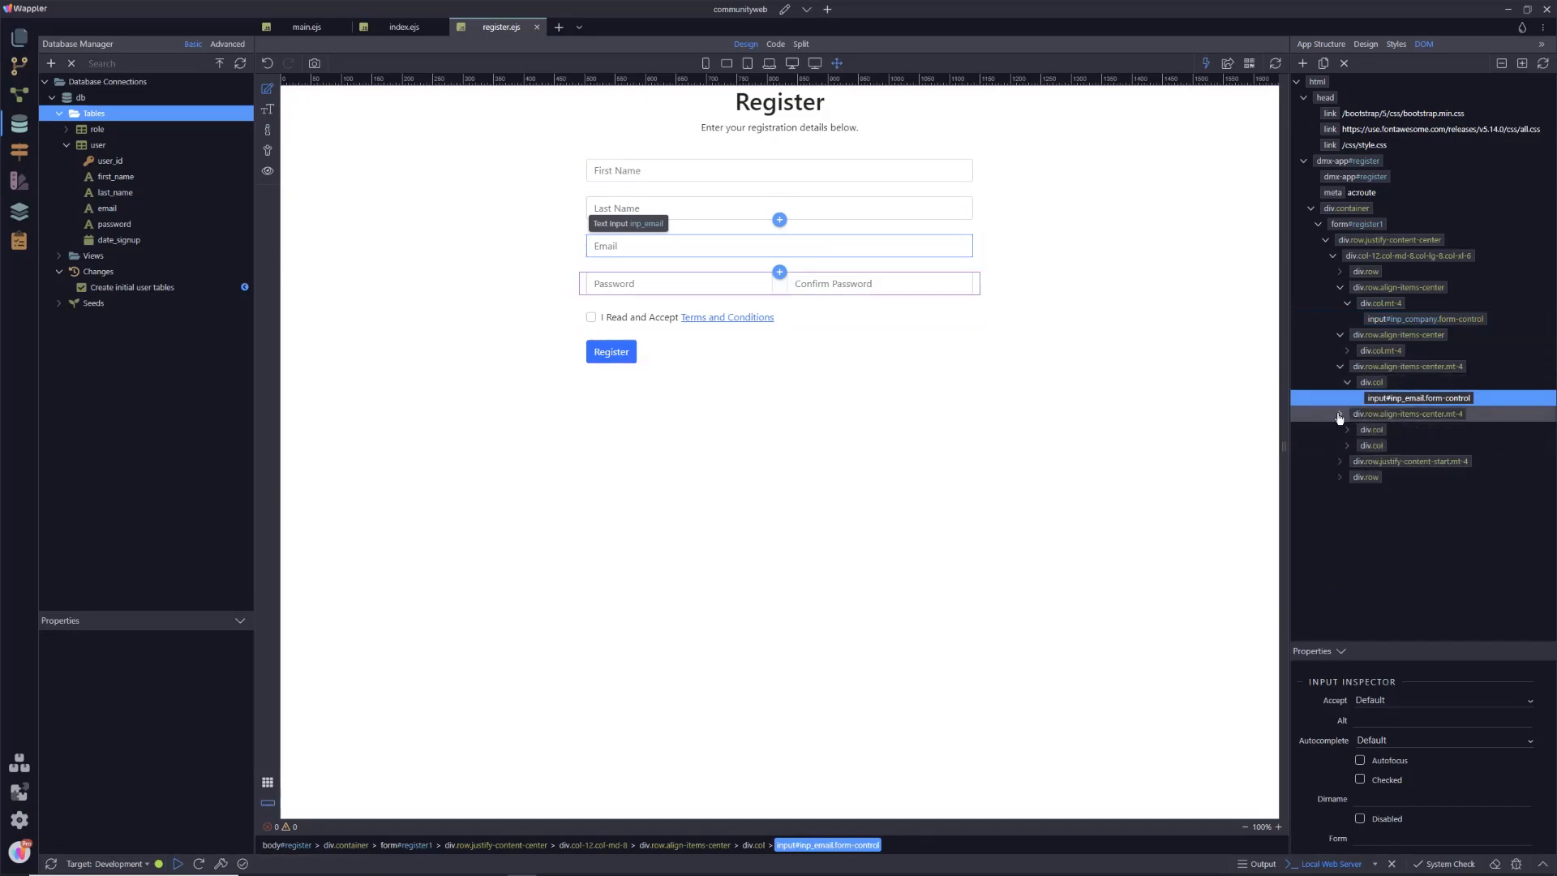
click(1339, 334)
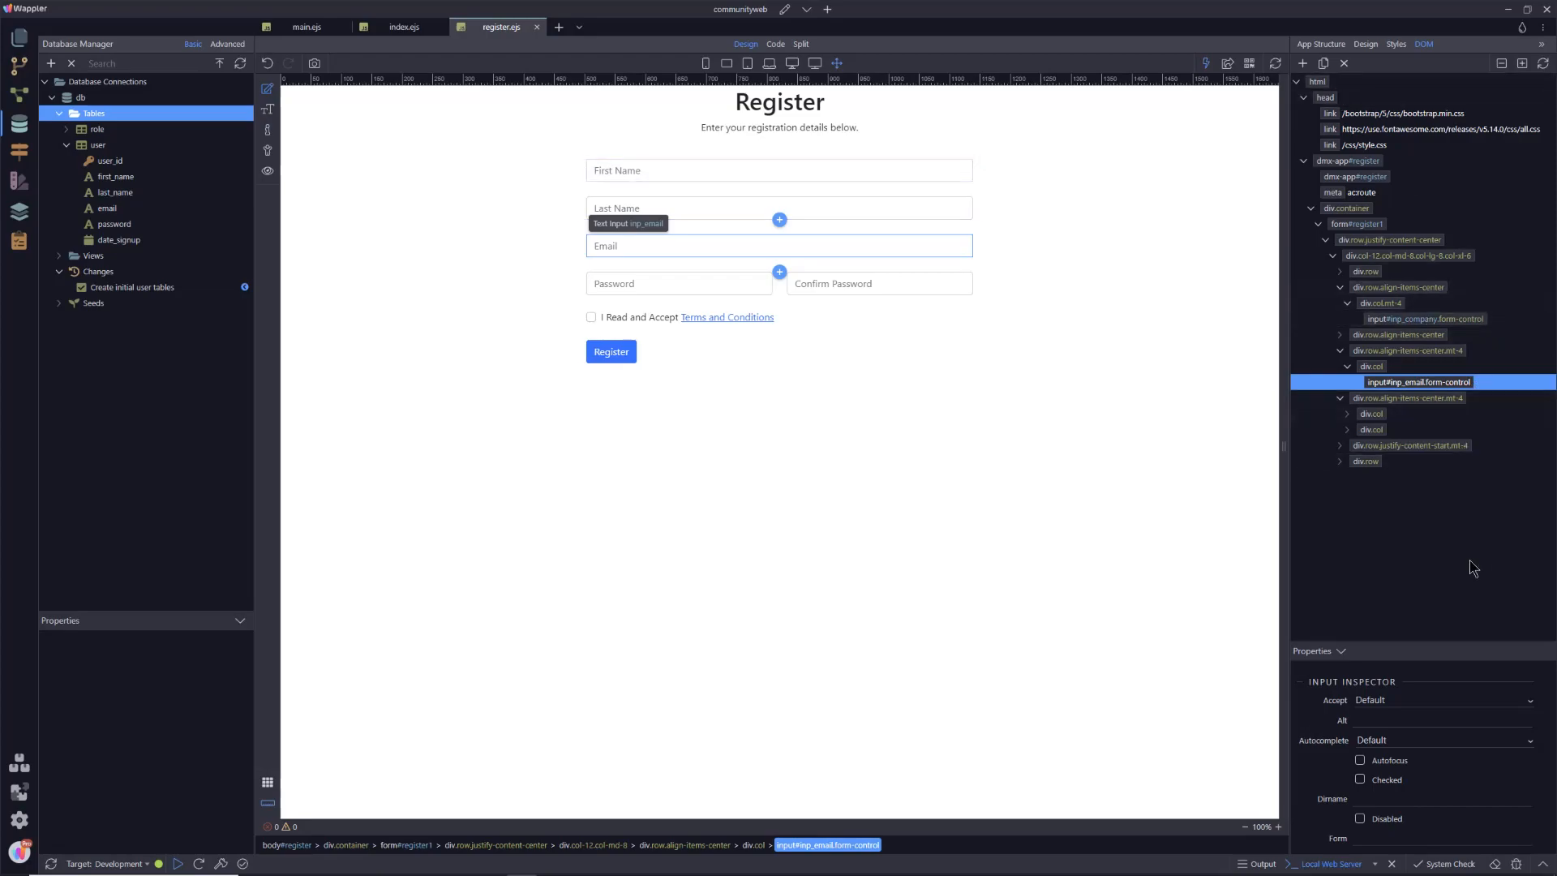
Change the ID of the First Name input to inp_forename
click(658, 172)
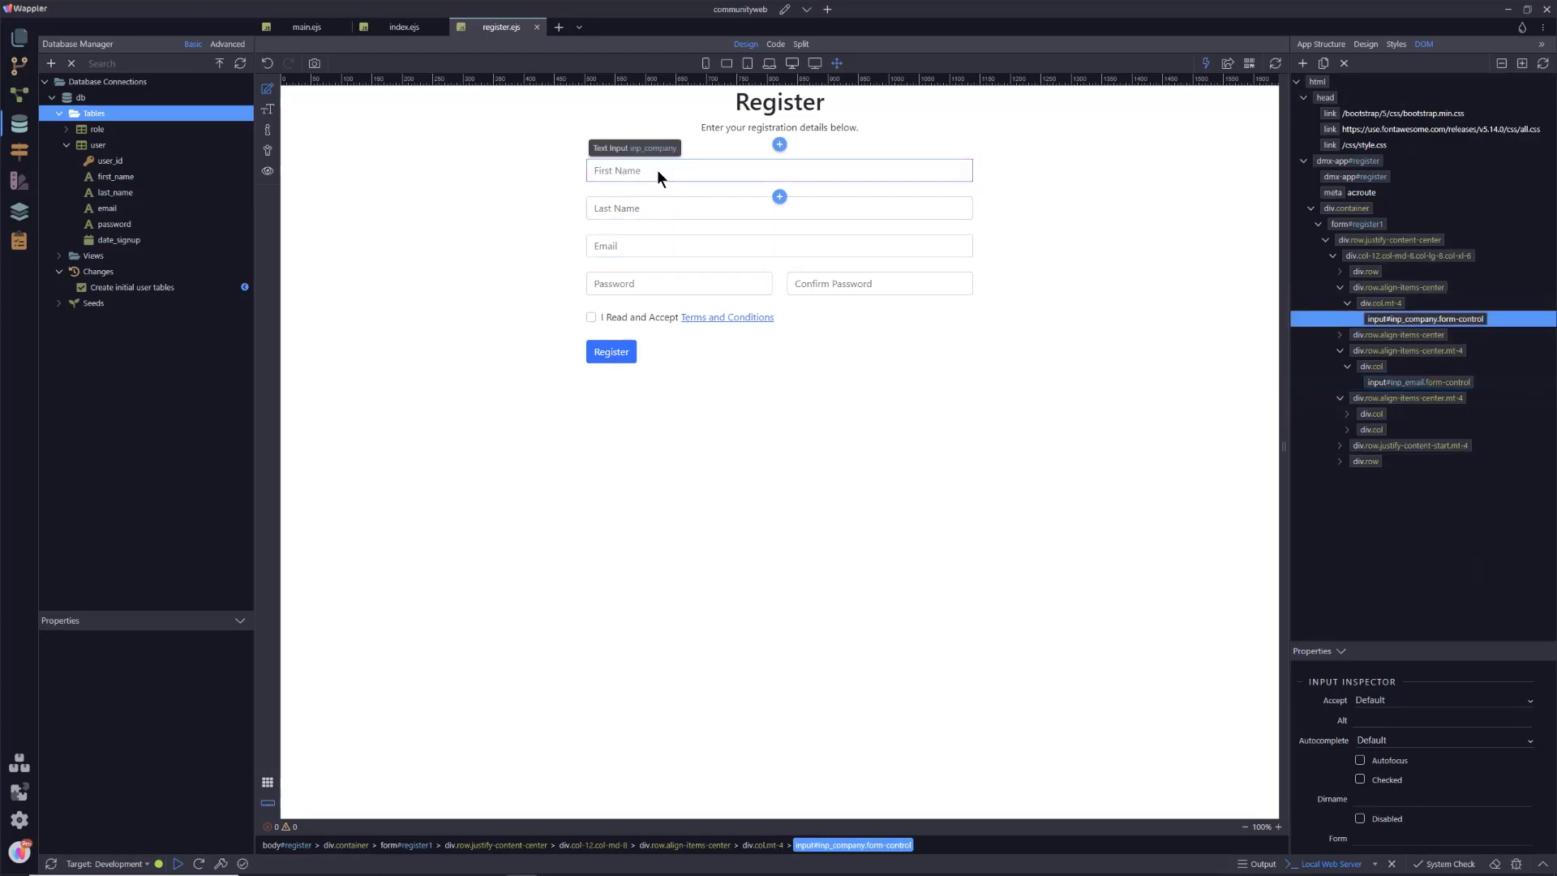
click(1320, 44)
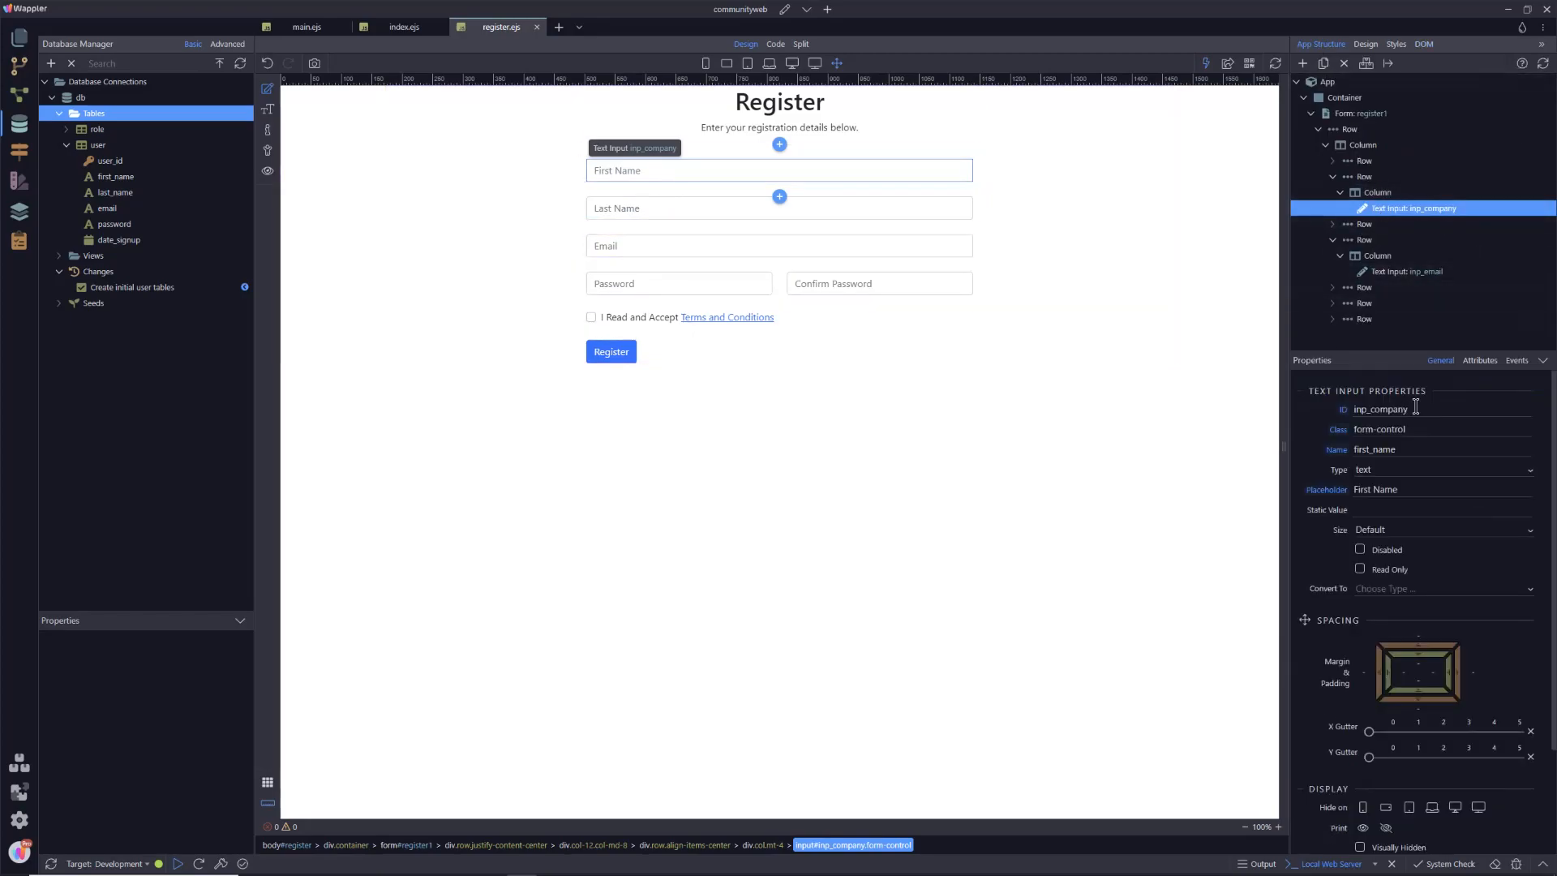
drag(1415, 407, 1336, 415)
click(1492, 405)
drag(1374, 412, 1452, 414)
key(BackSpace)
text(forename)
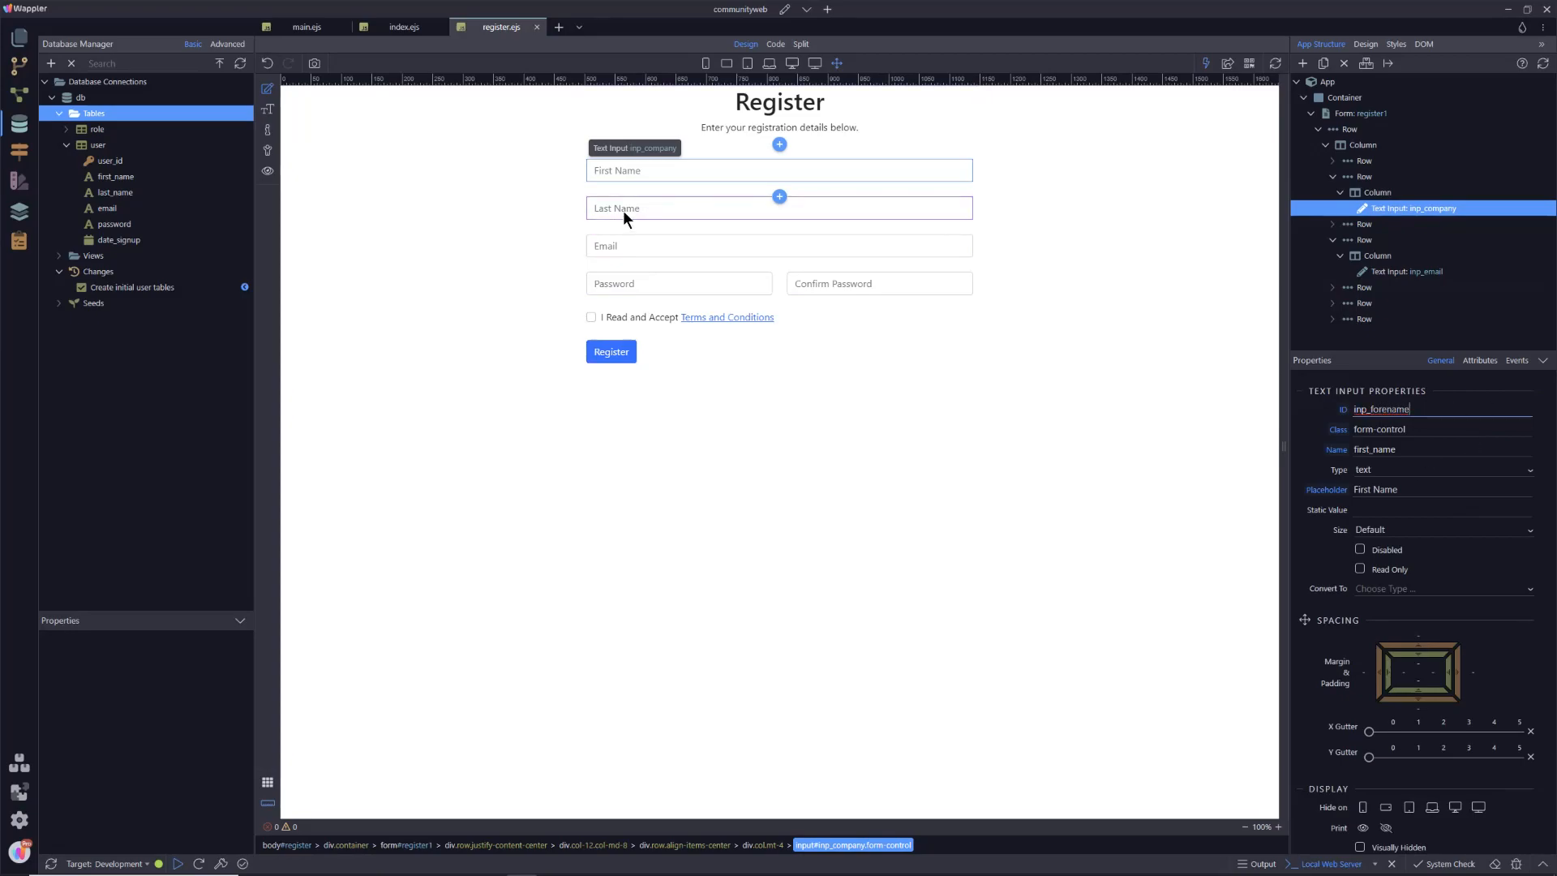
Set the ID of the Last Name input to inp_last_name, matching its name value
key(Return)
click(621, 209)
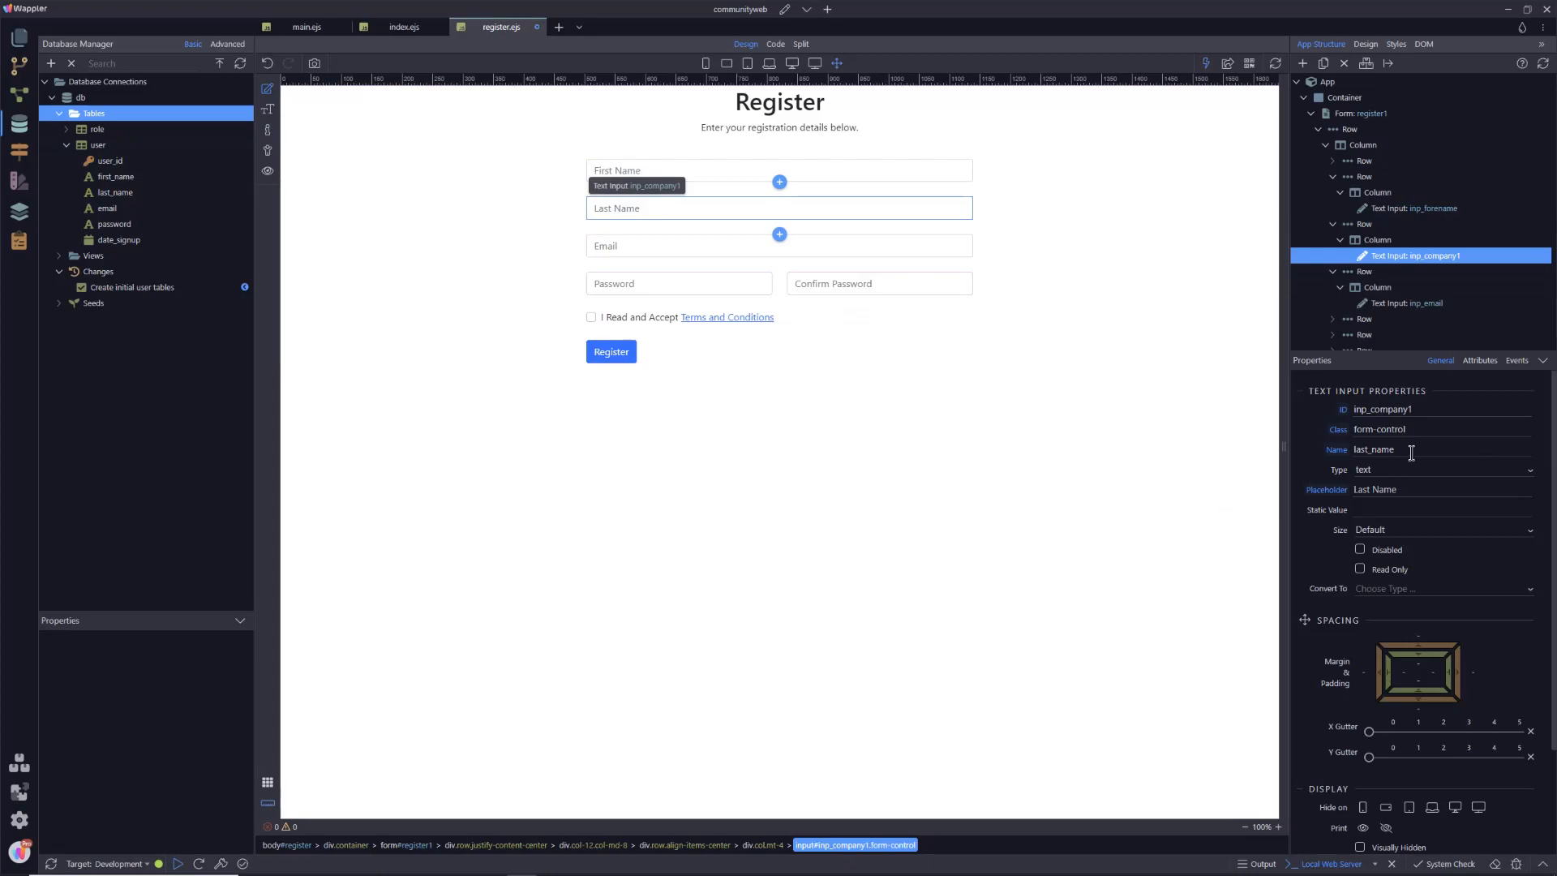
double_click(1376, 449)
key(ctrl+c)
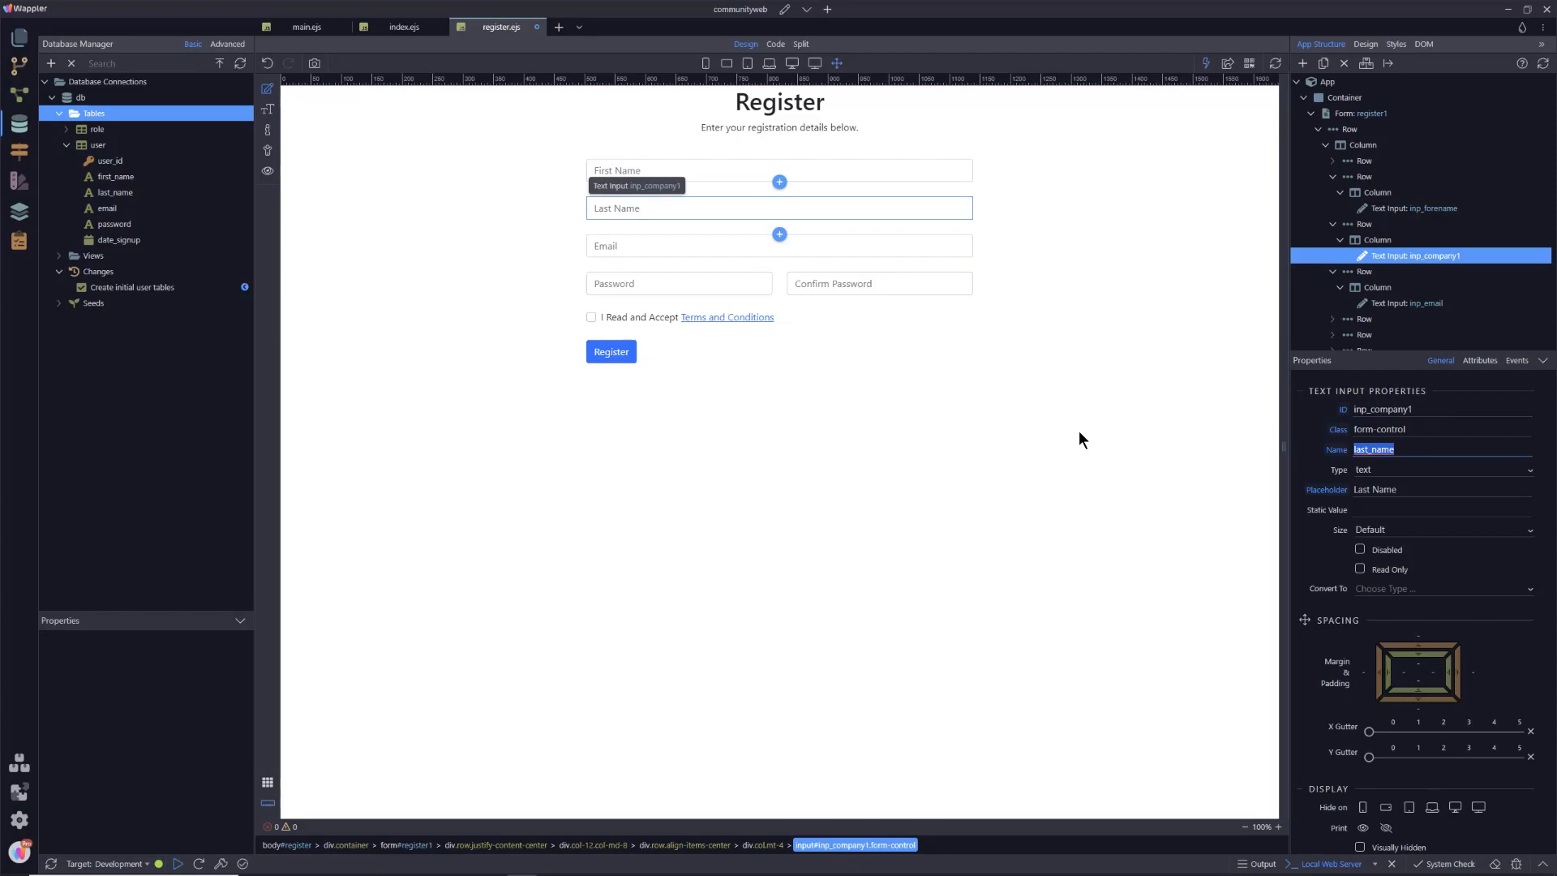
drag(1370, 408, 1466, 408)
key(ctrl+v)
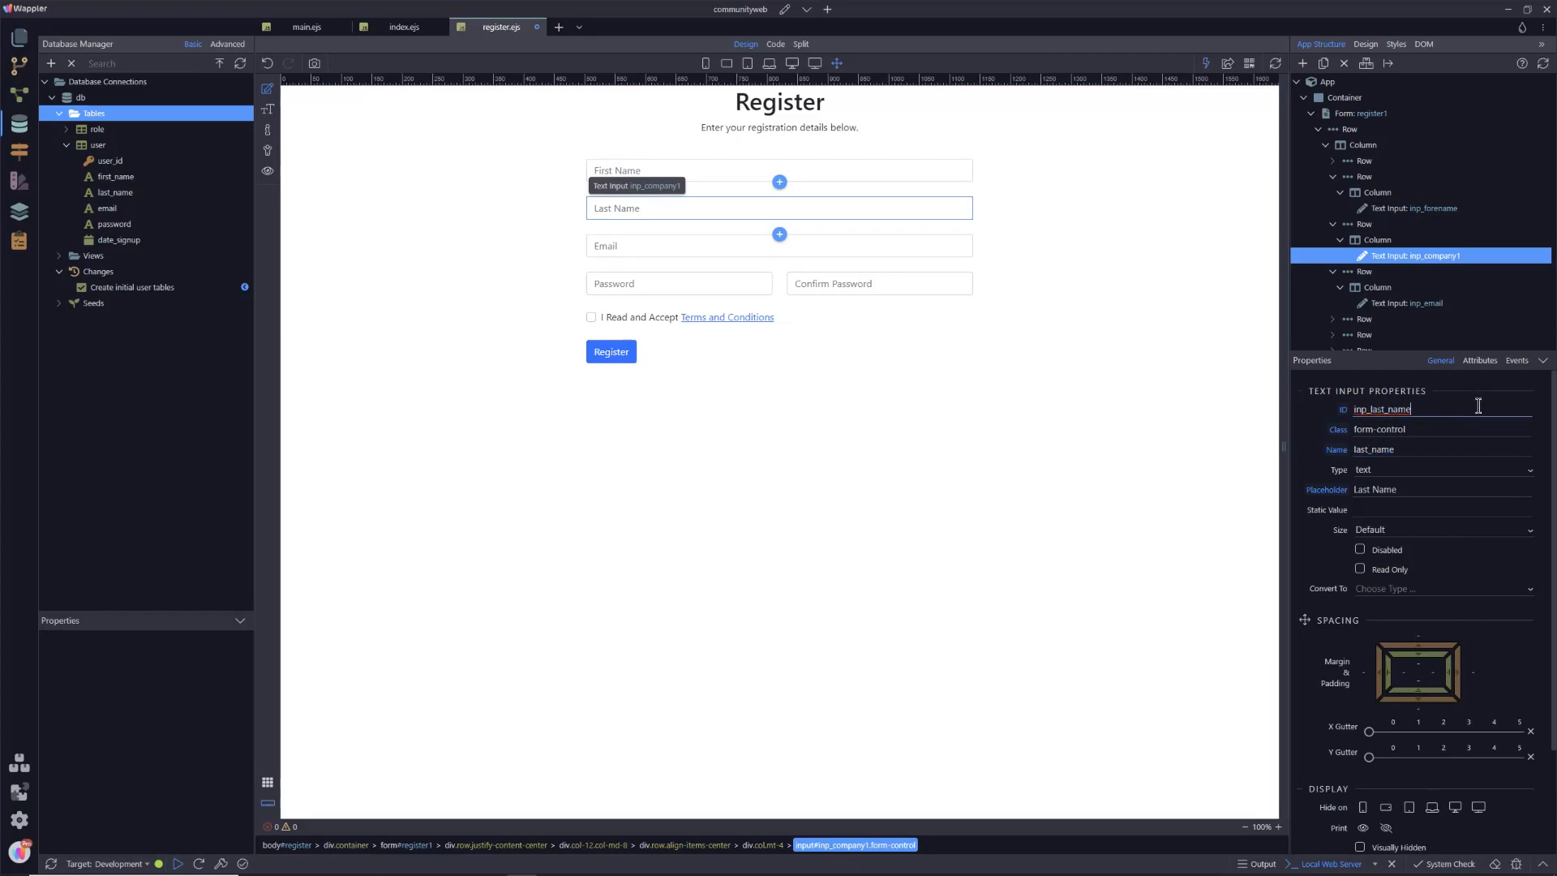
click(1407, 451)
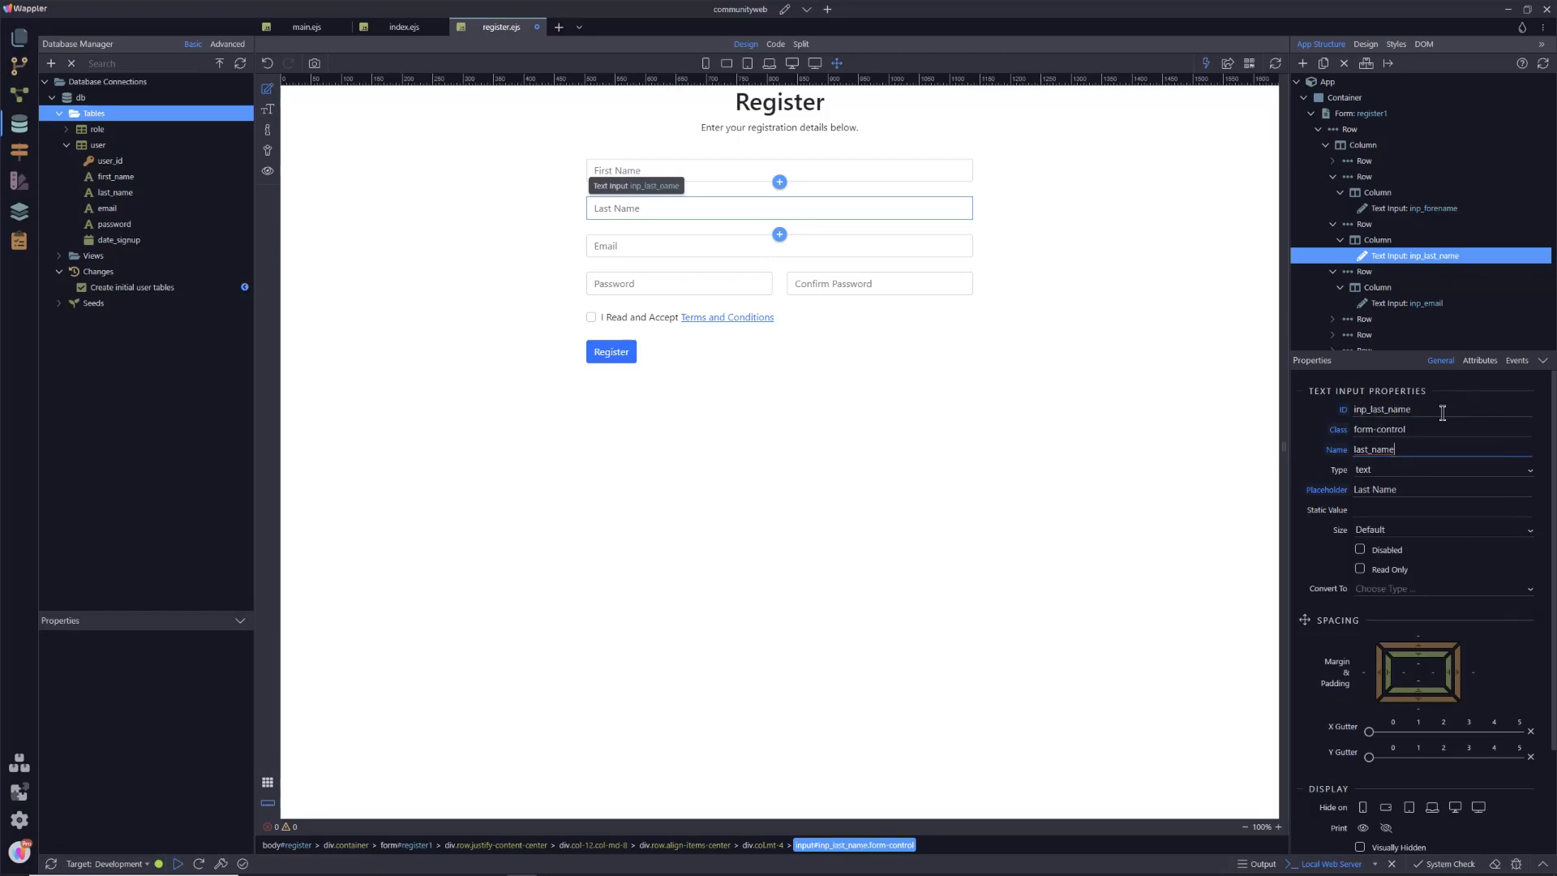
Change the ID of the First Name input to inp_first_name, reusing its name value
click(1390, 208)
double_click(1389, 450)
key(ctrl+c)
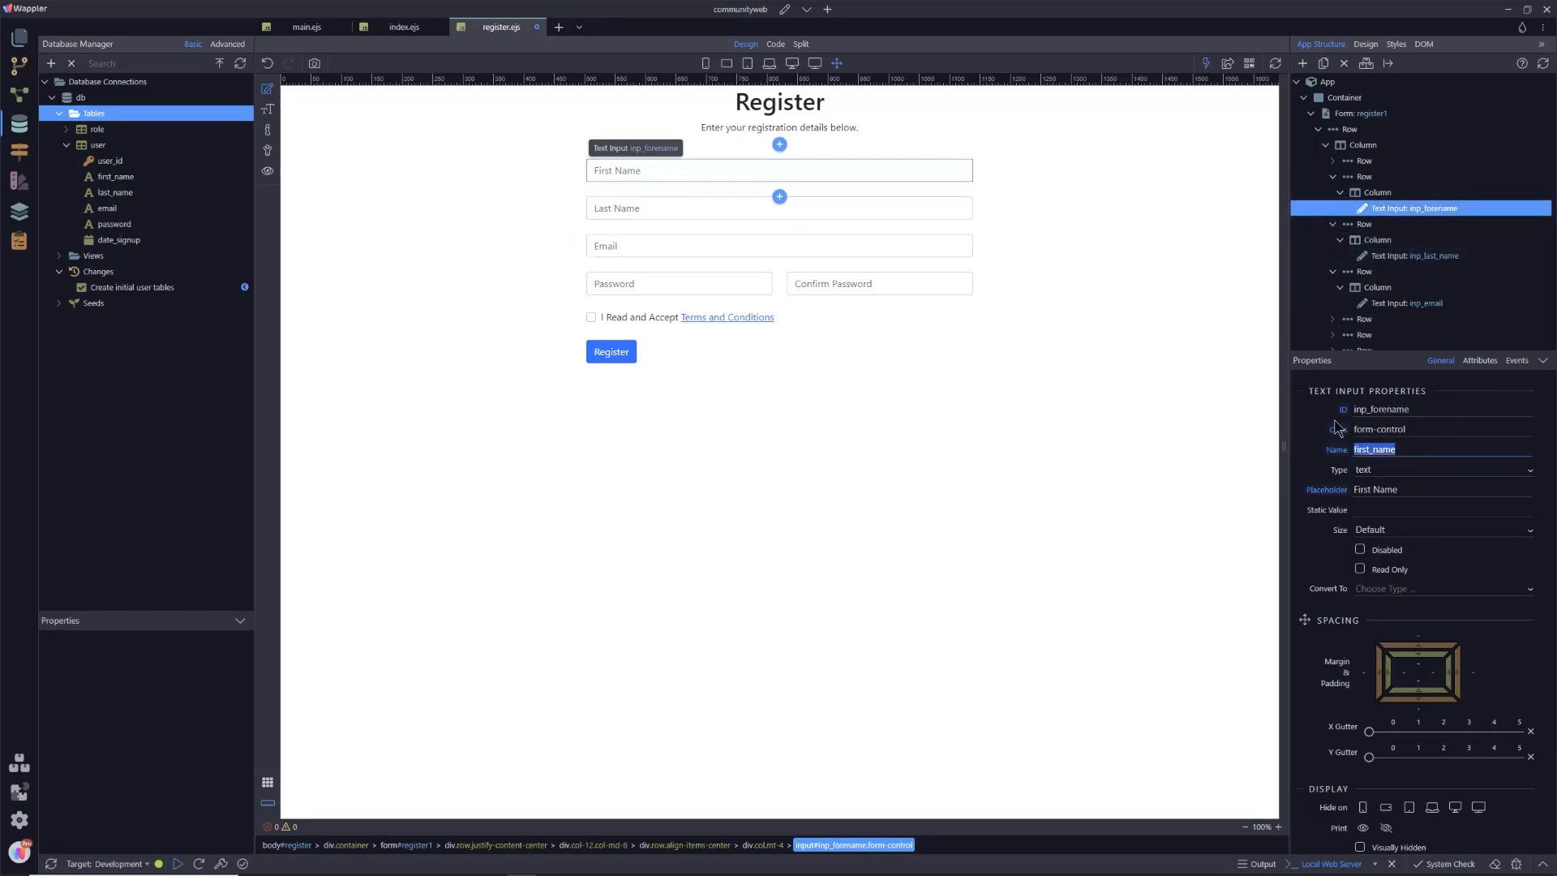
drag(1371, 412, 1487, 424)
key(ctrl+v)
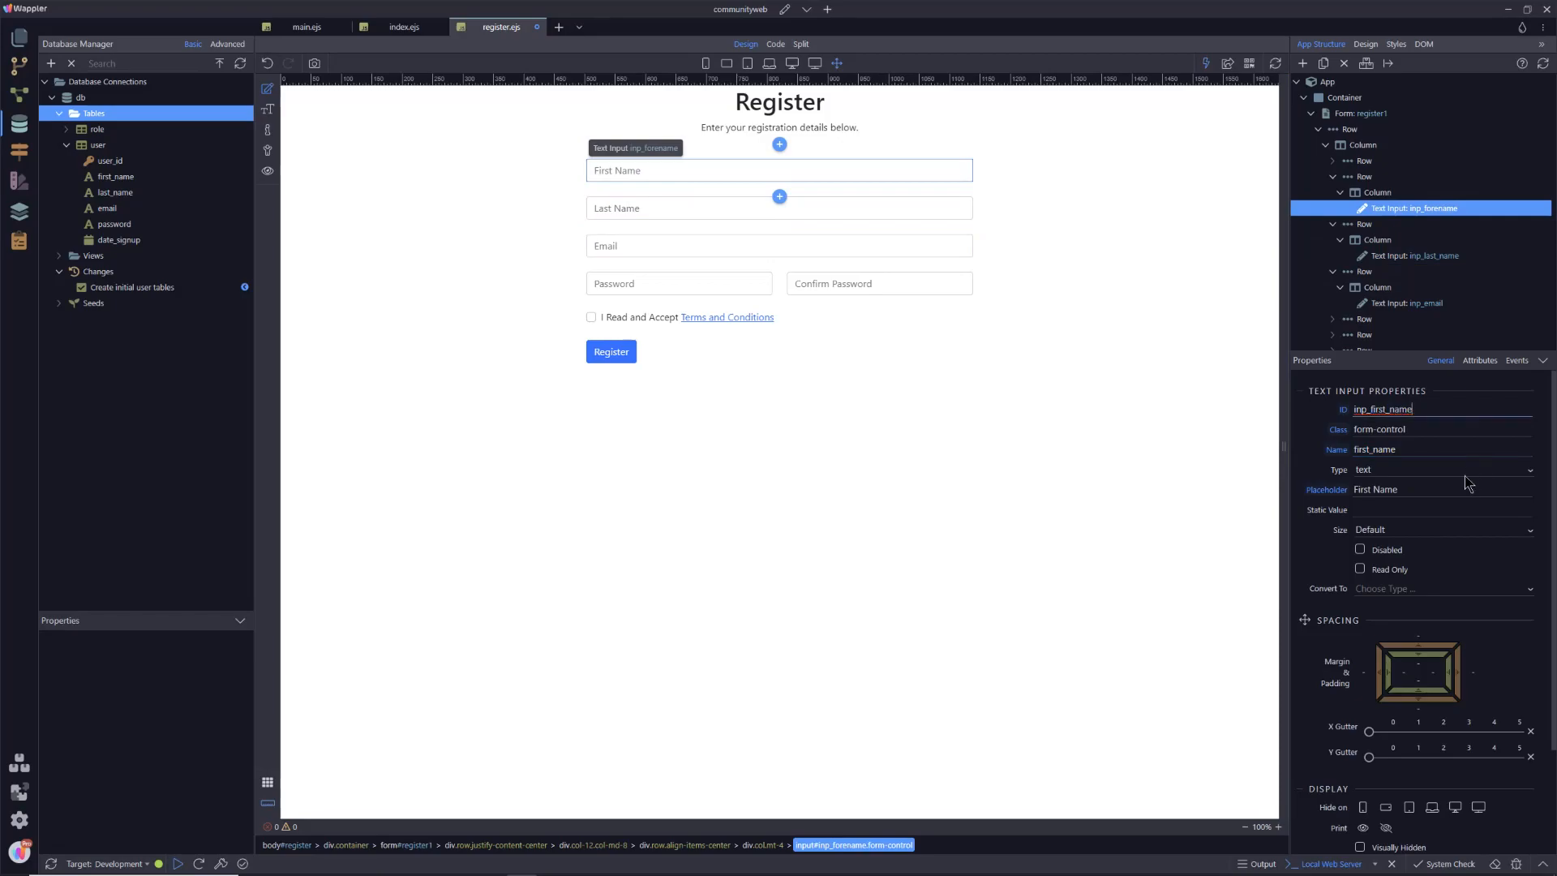
key(Return)
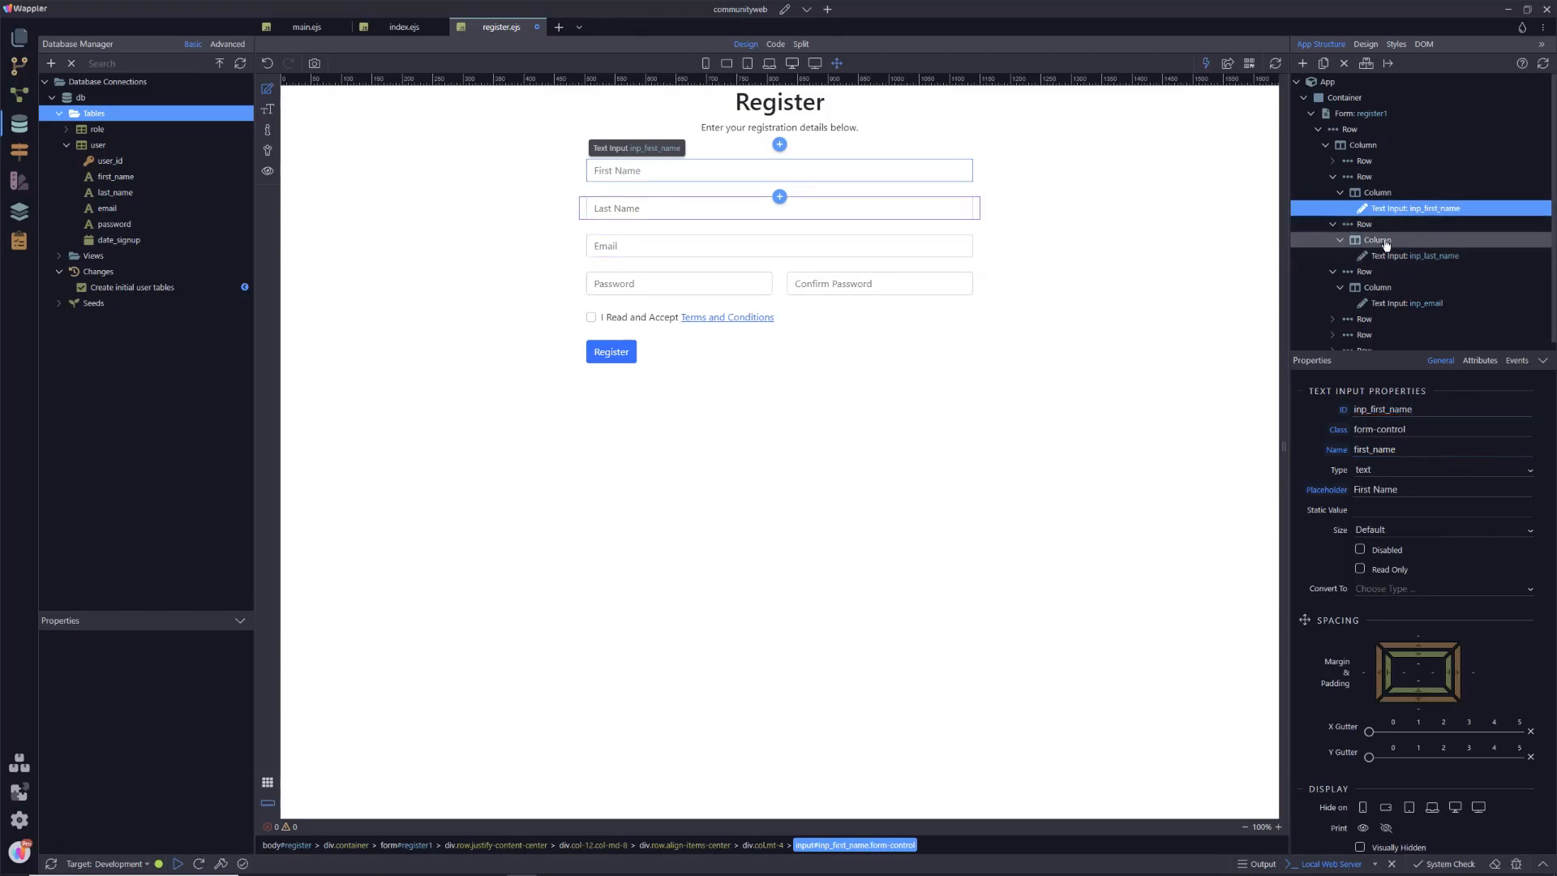
Examine the IDs of the registration form's name, email and password inputs in the DOM tree
click(1424, 45)
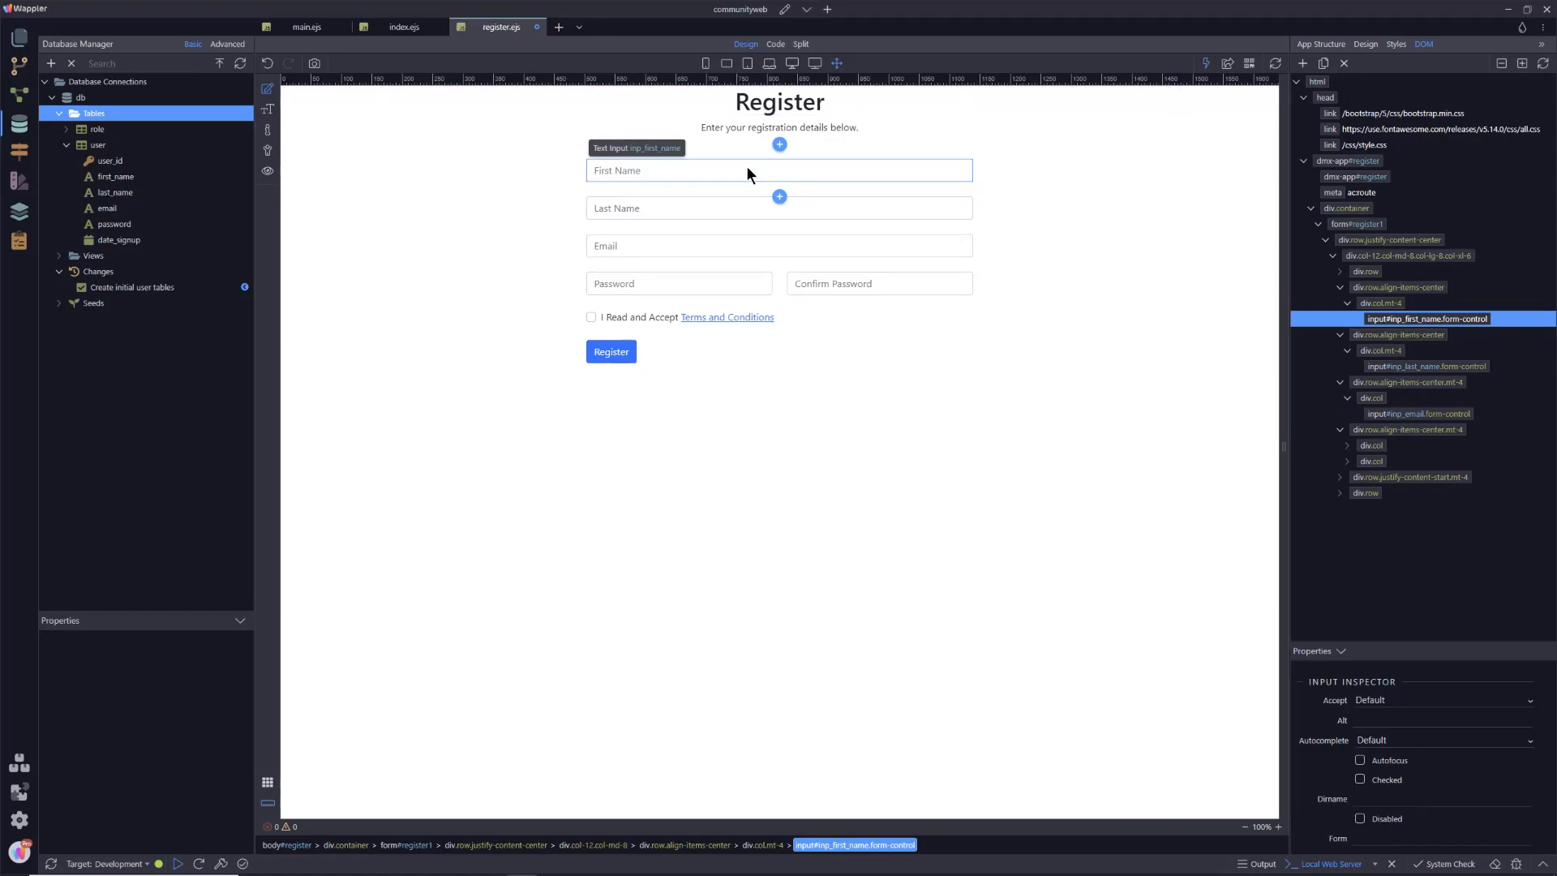
click(664, 208)
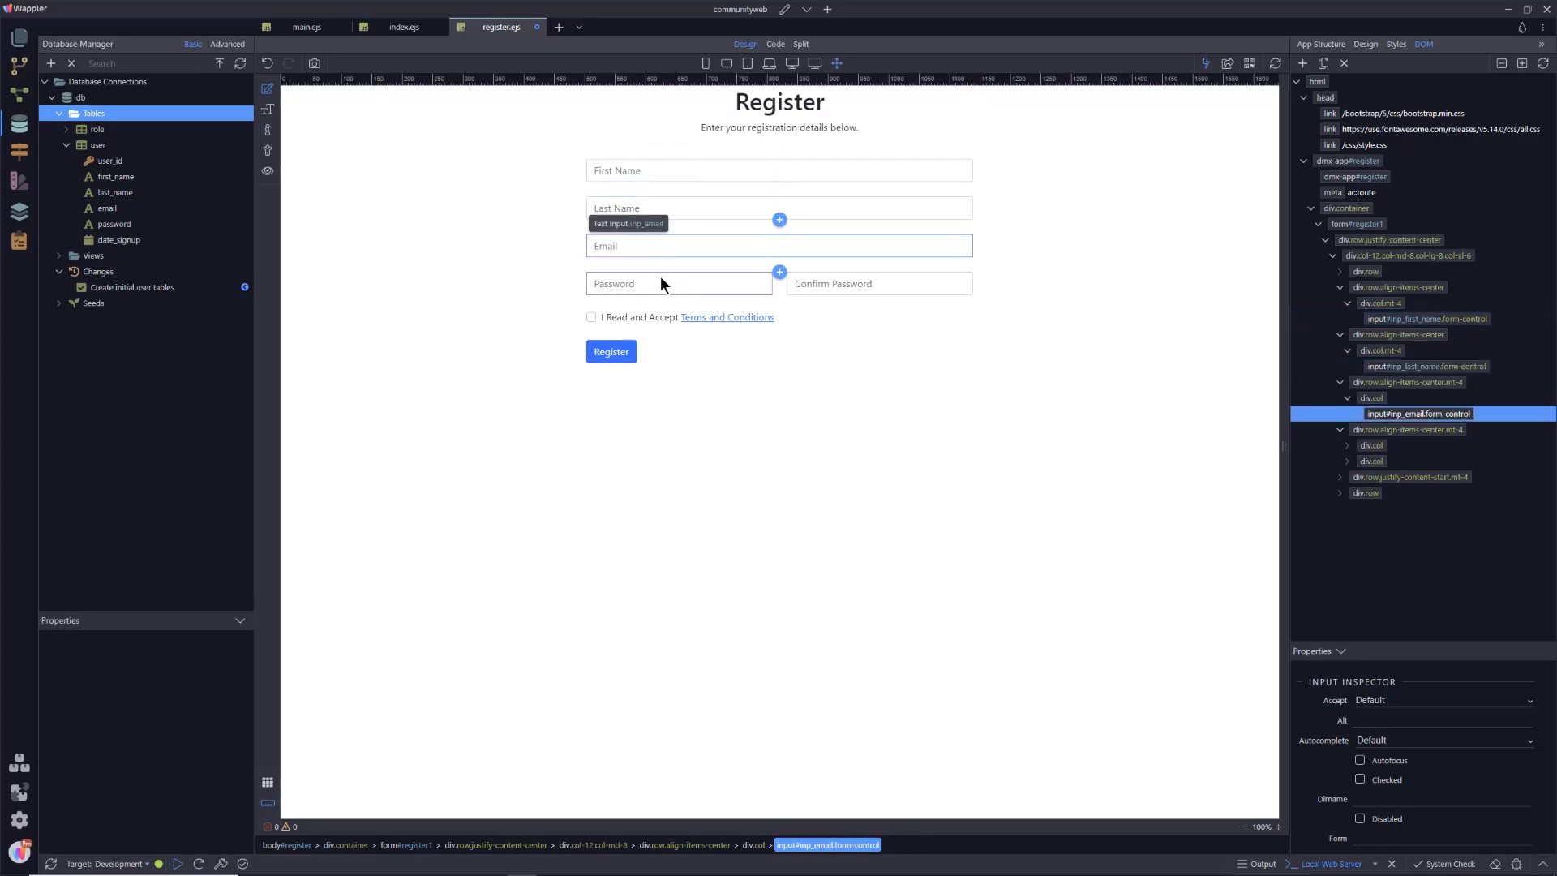
click(660, 280)
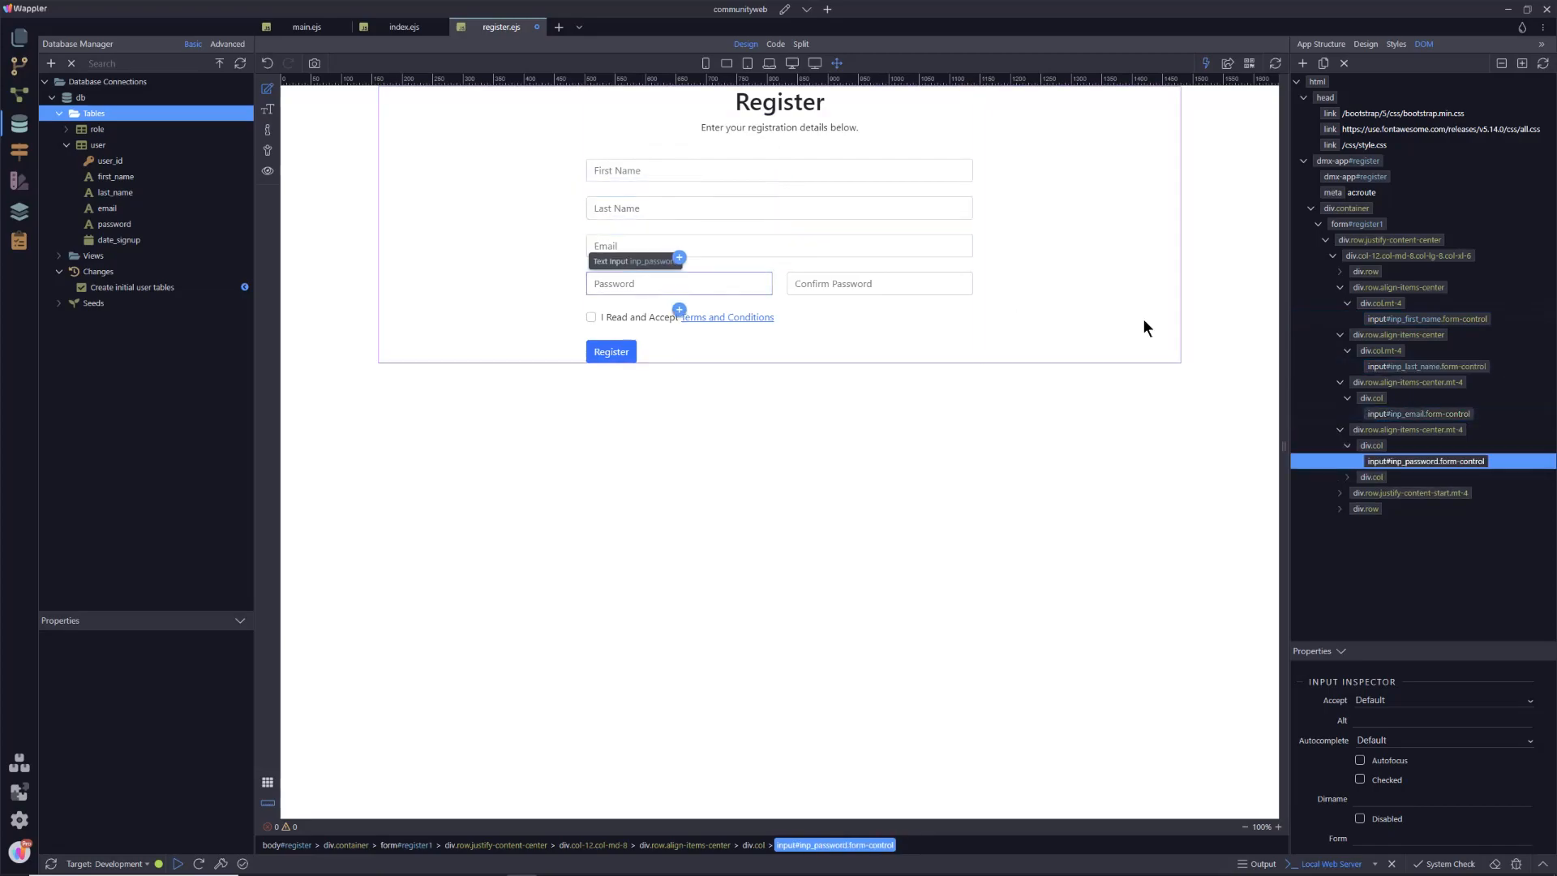
click(1324, 46)
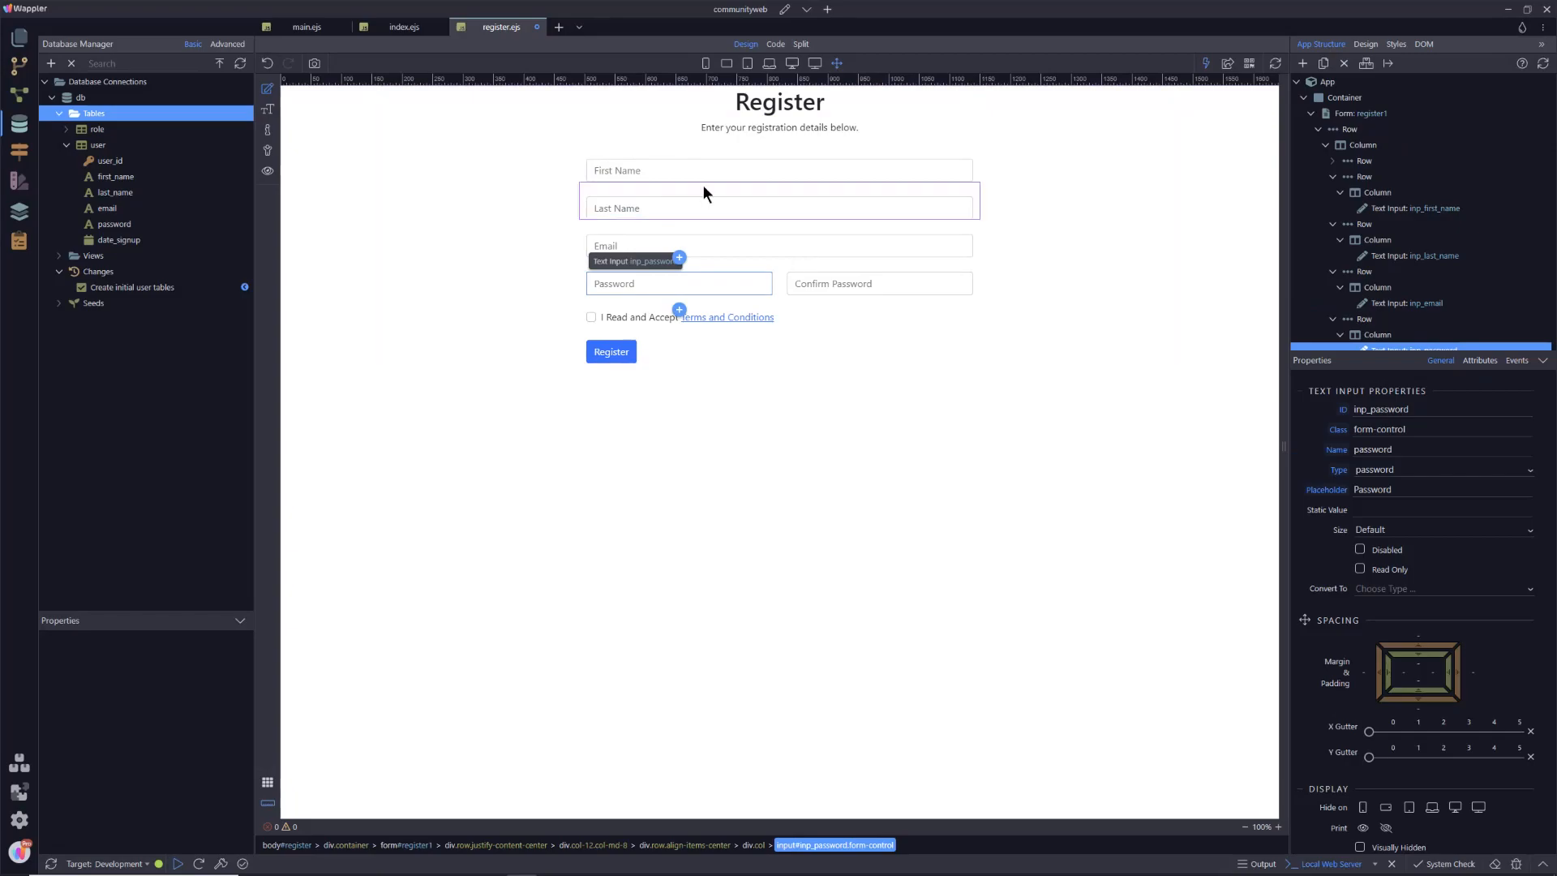
Add a Required validation rule to the First Name input
click(678, 170)
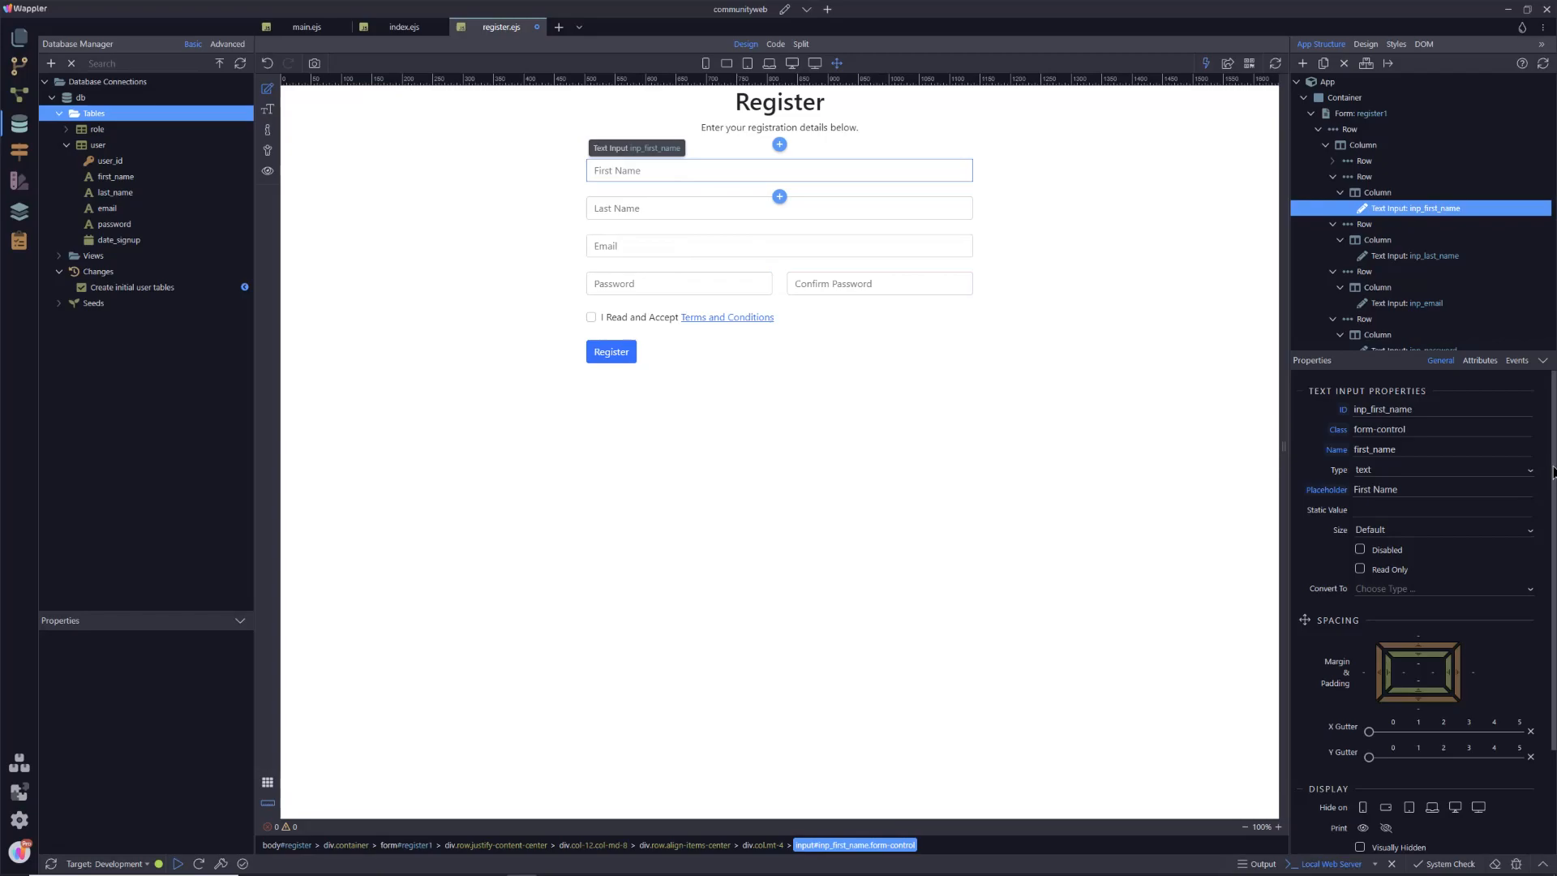
drag(1553, 517, 1555, 626)
click(1526, 746)
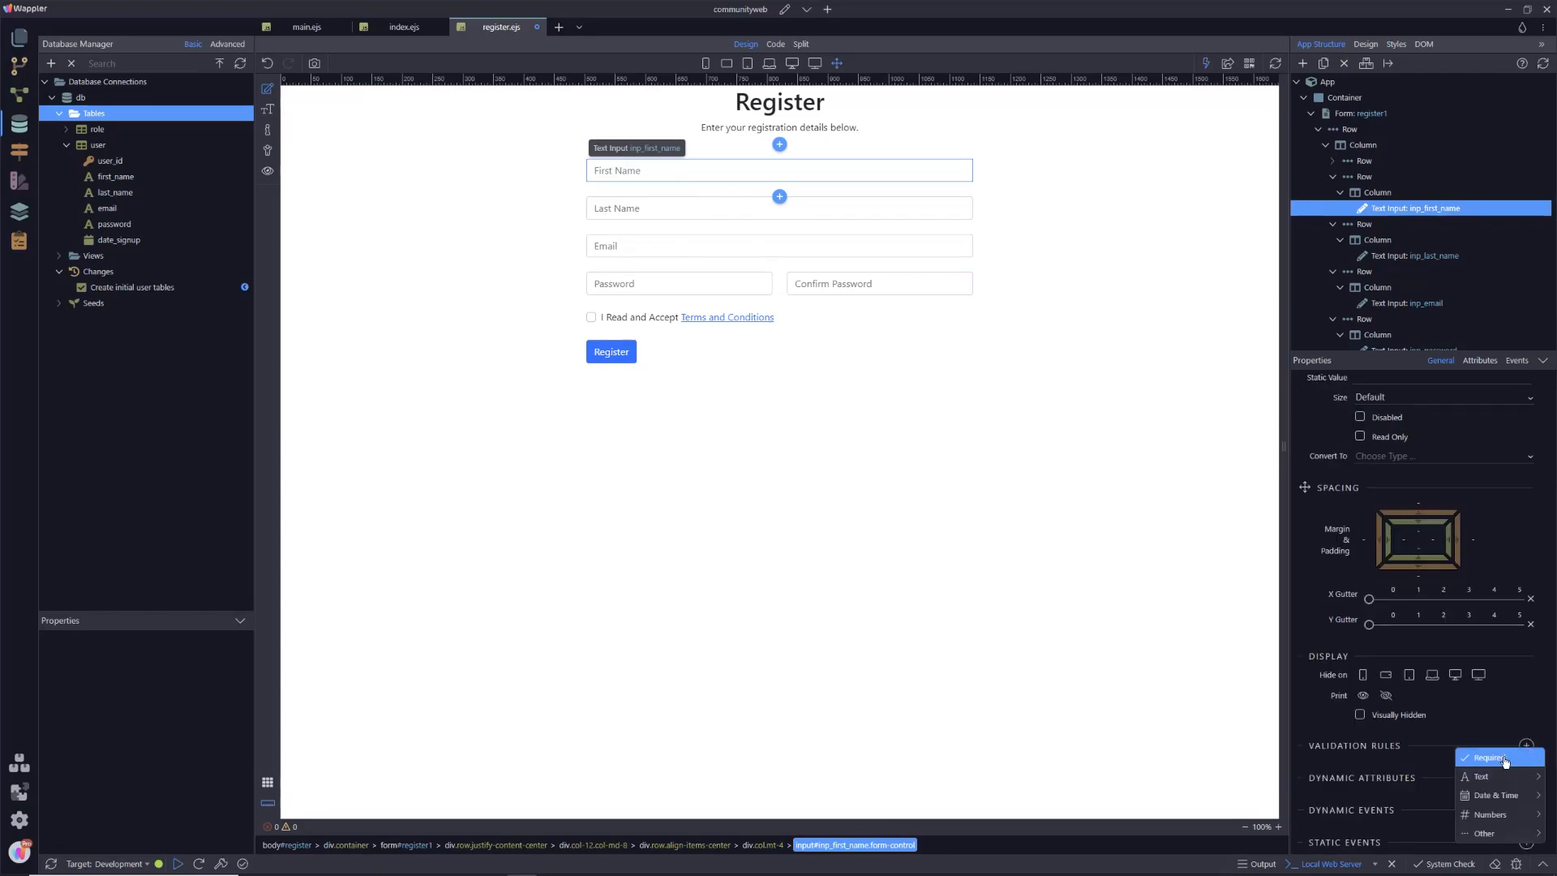
click(1494, 759)
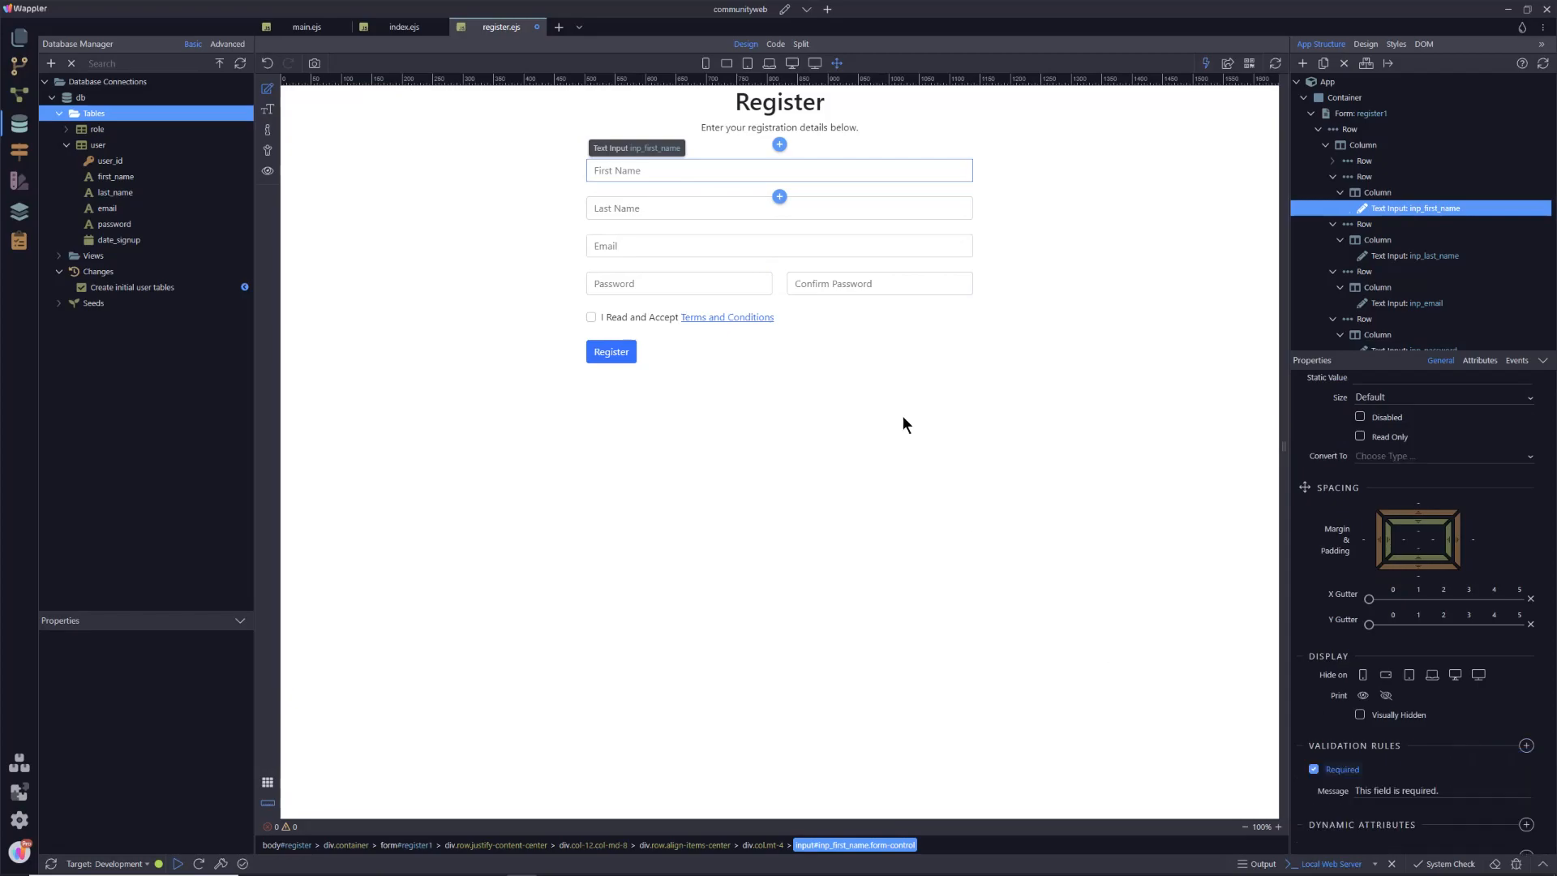
Add a Required validation rule to the Last Name input
click(636, 209)
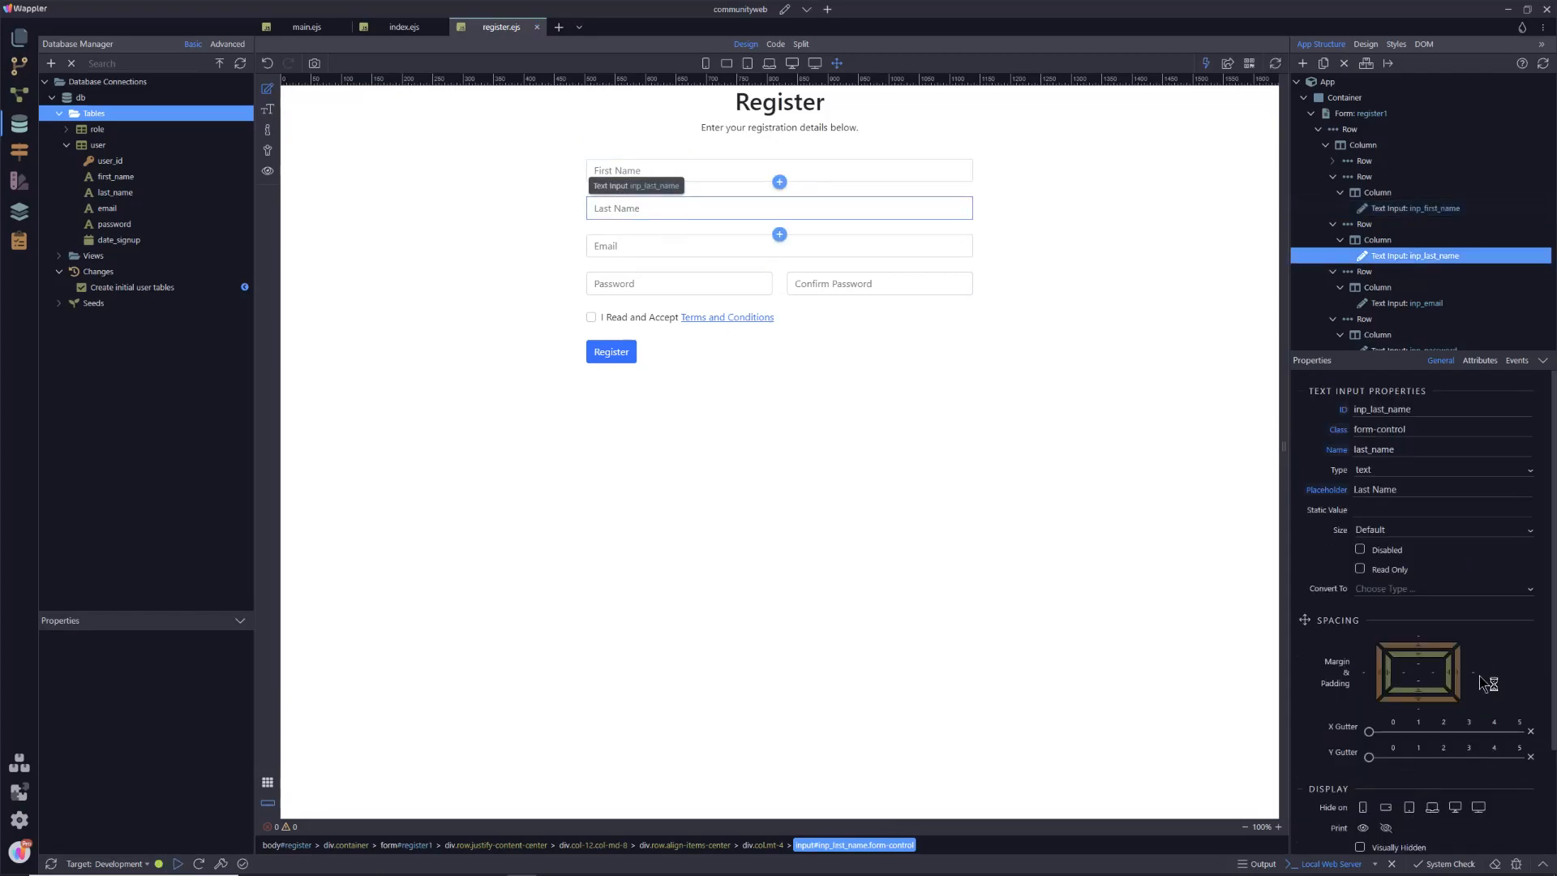
scroll(1552, 766, down, 3)
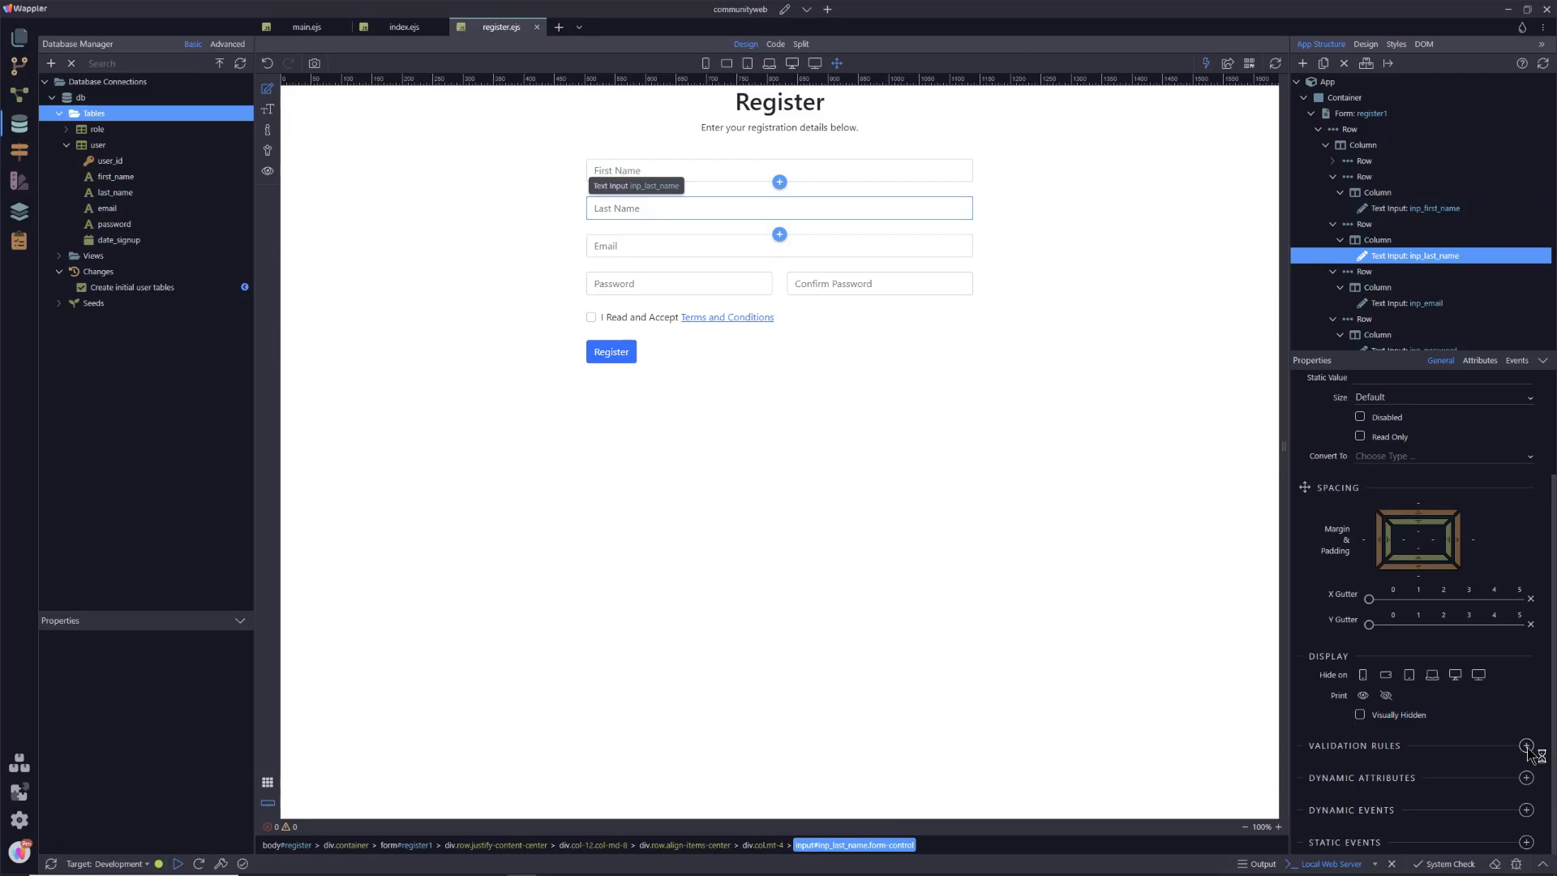
click(1526, 745)
click(1501, 764)
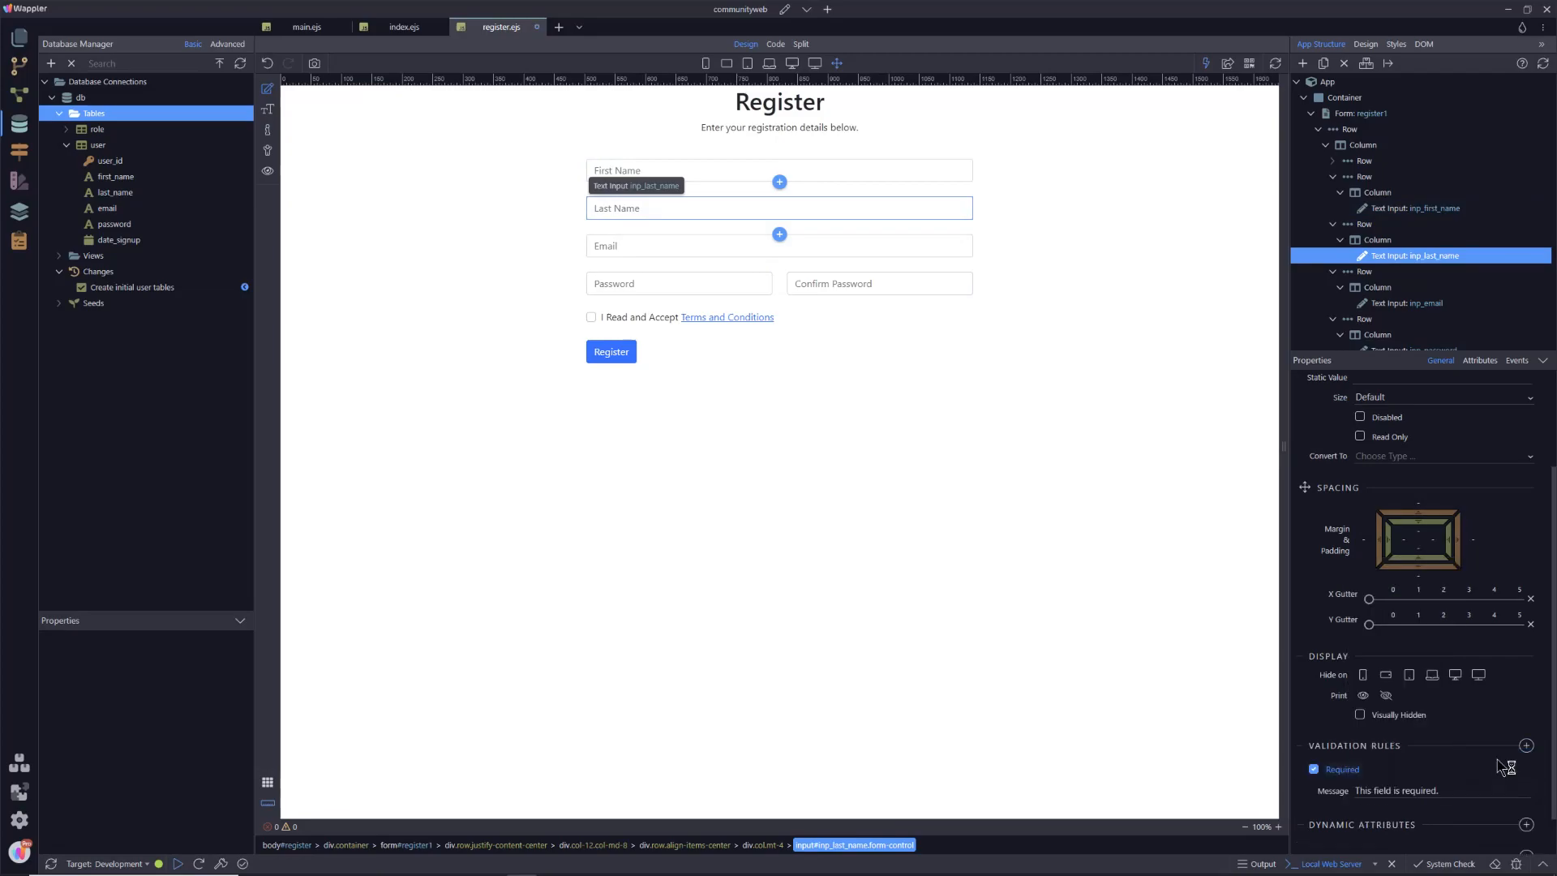
Add Required and E-mail validation rules to the Email input
click(619, 237)
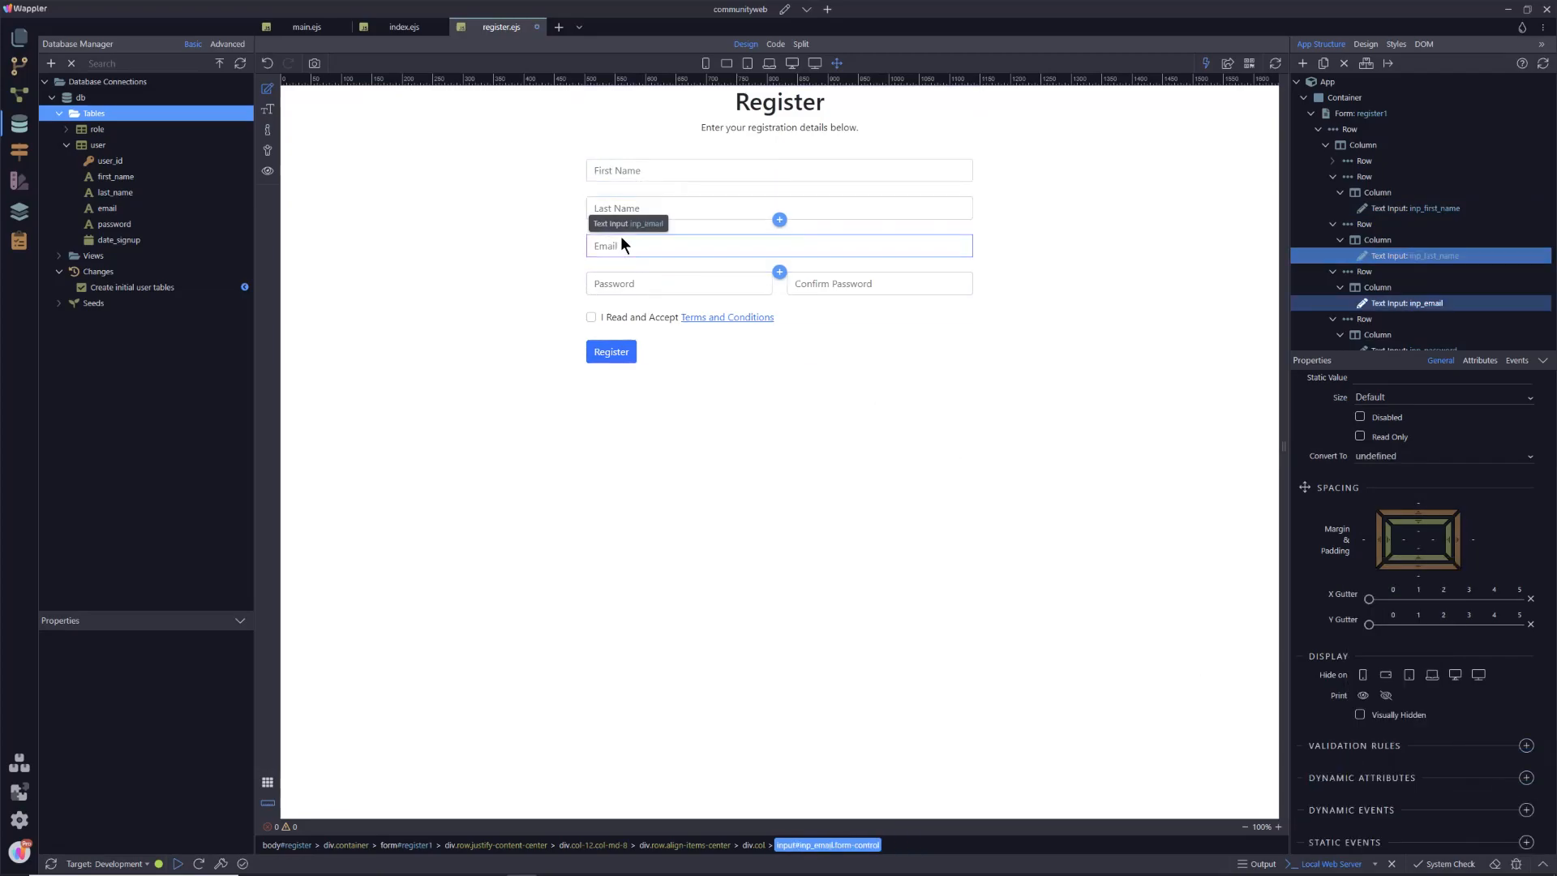
click(1526, 745)
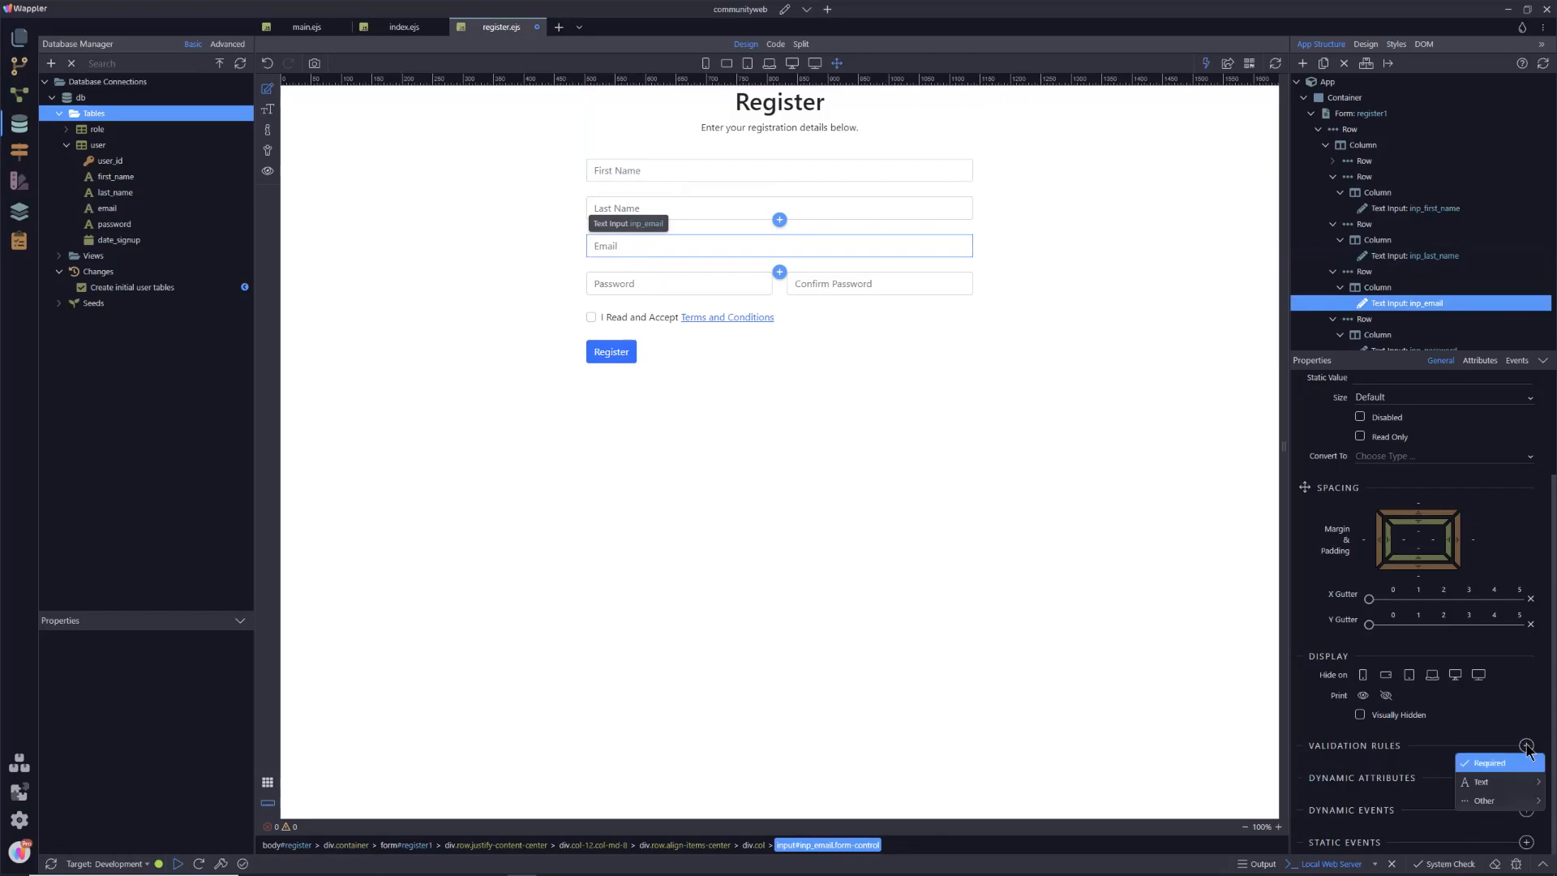
click(1499, 766)
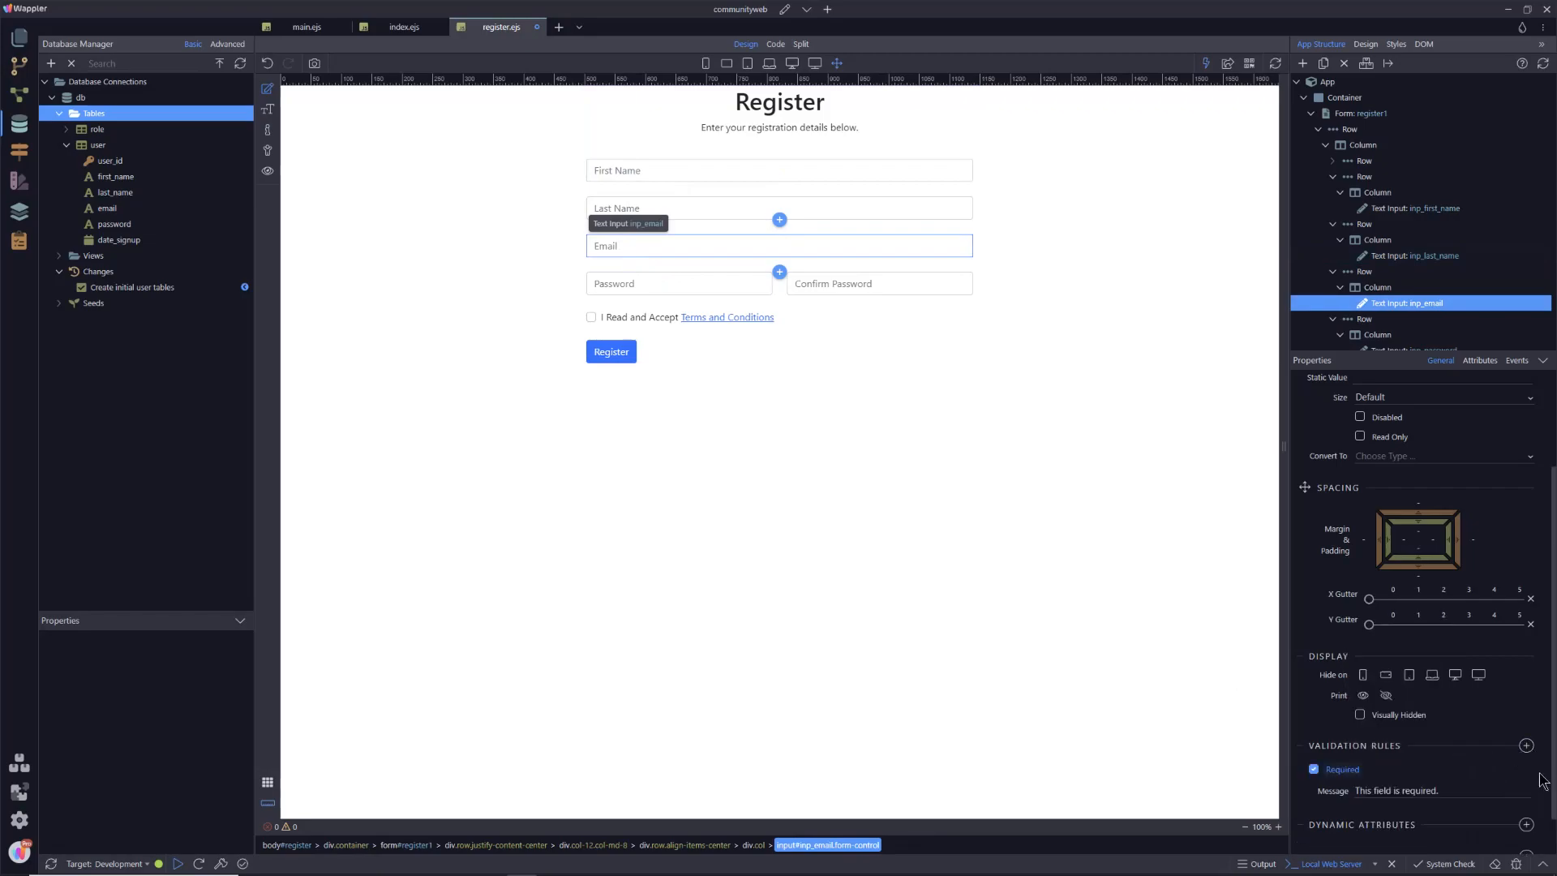
click(1525, 745)
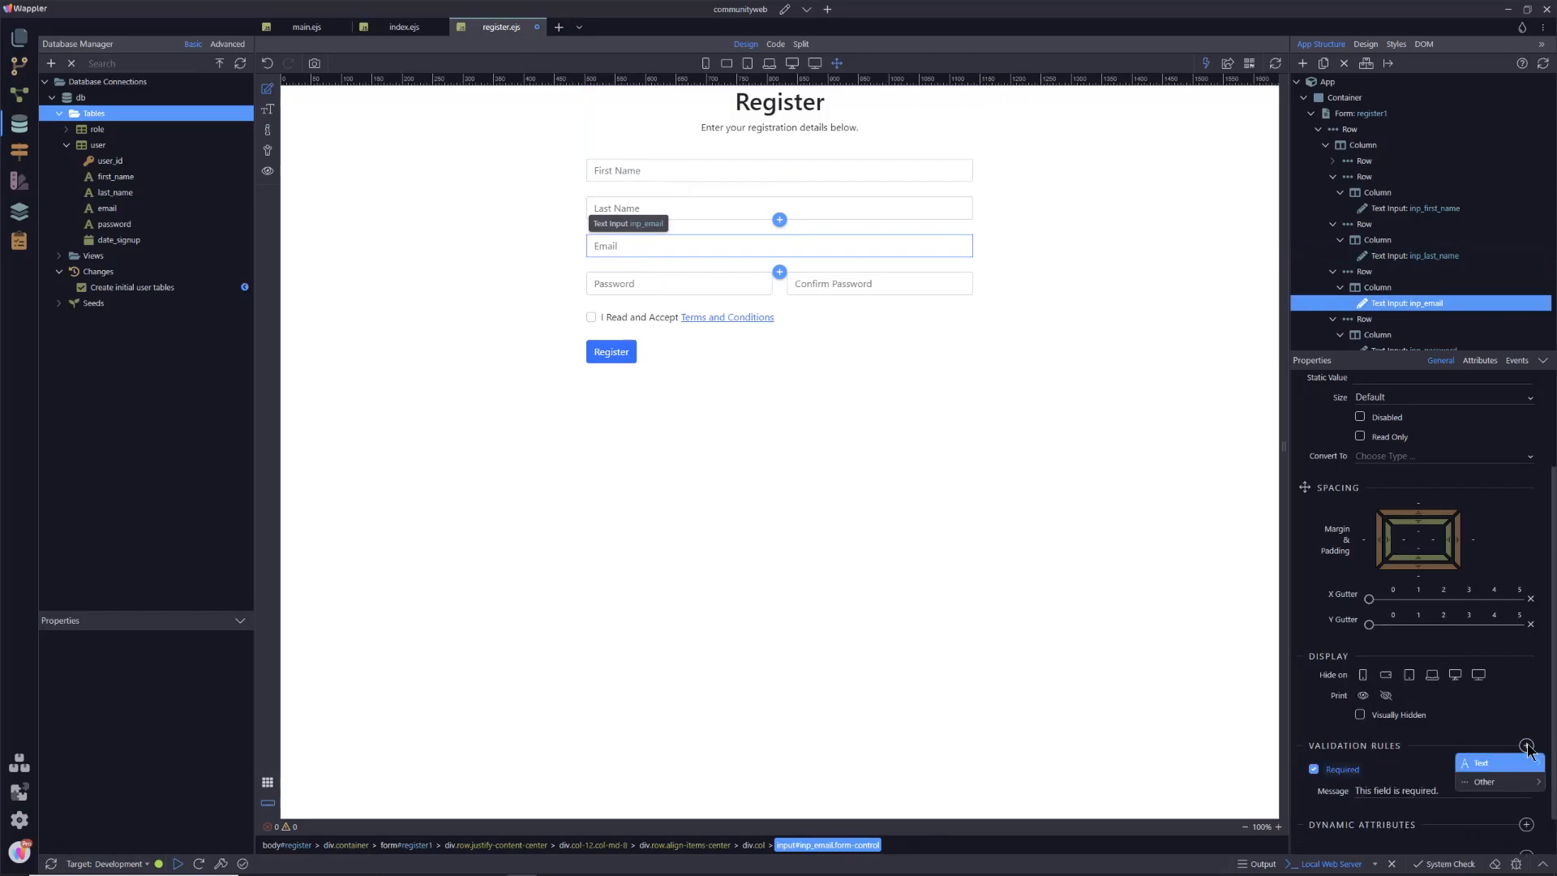
mouse_move(1495, 767)
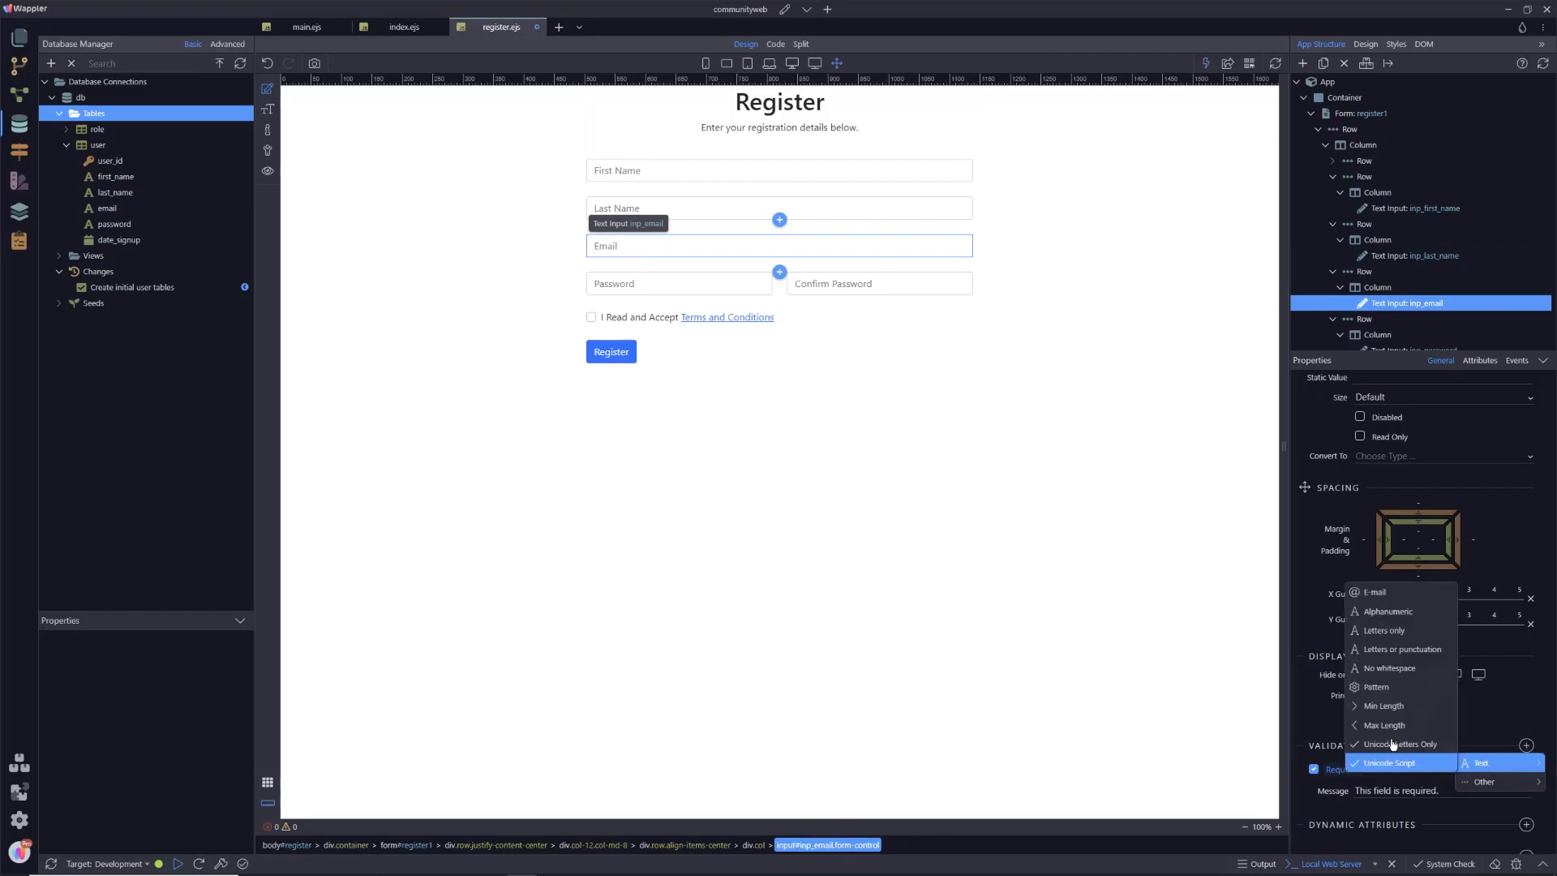
click(1381, 595)
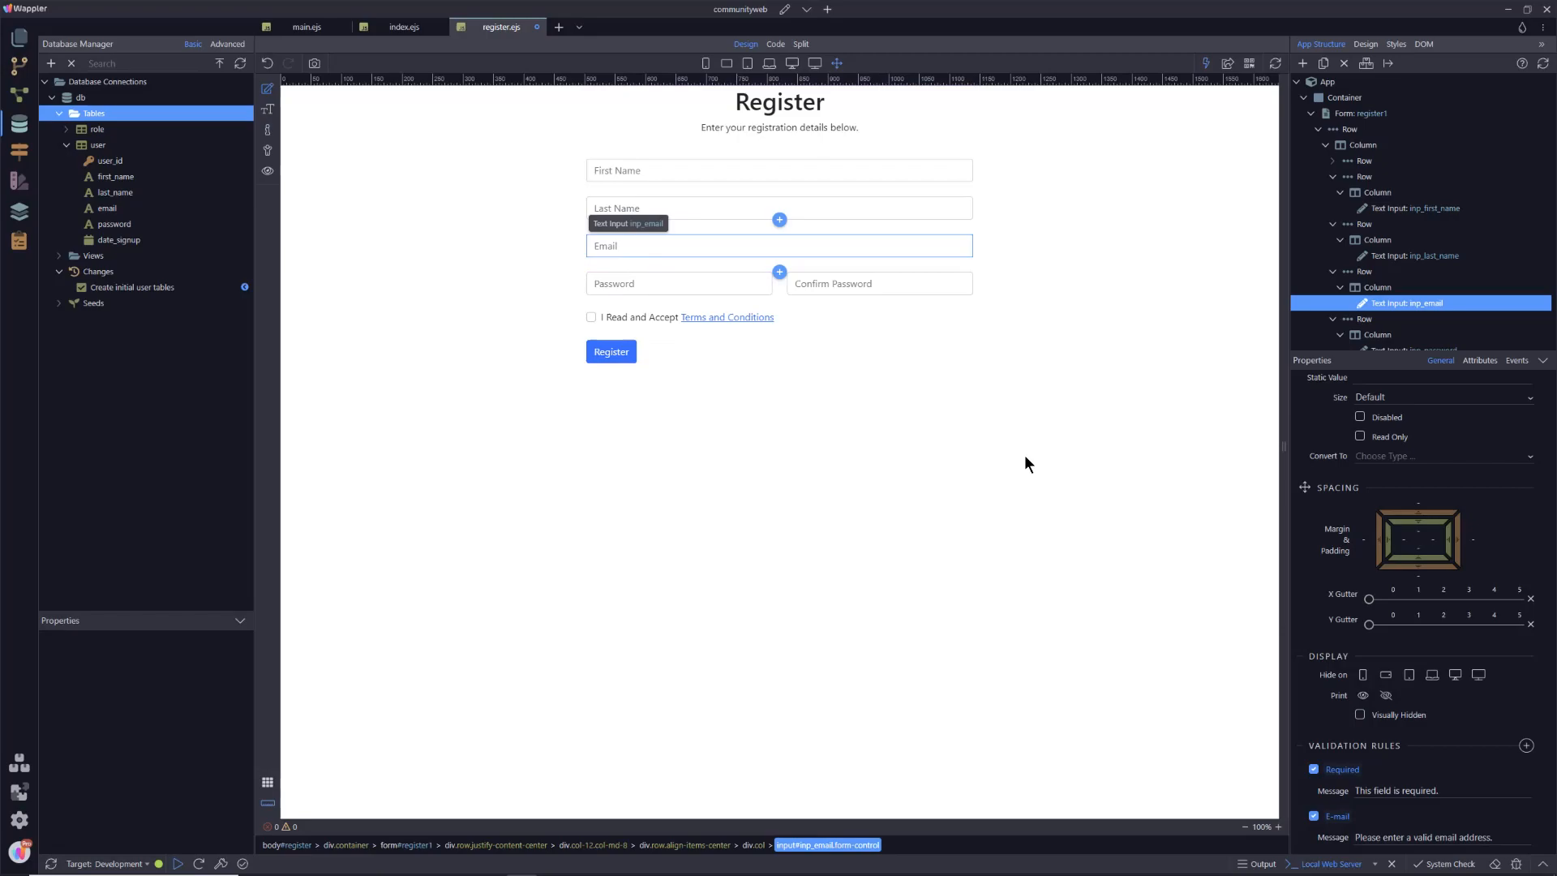
Add a Required rule and a Min Length rule with value 8 to the Password input
click(631, 285)
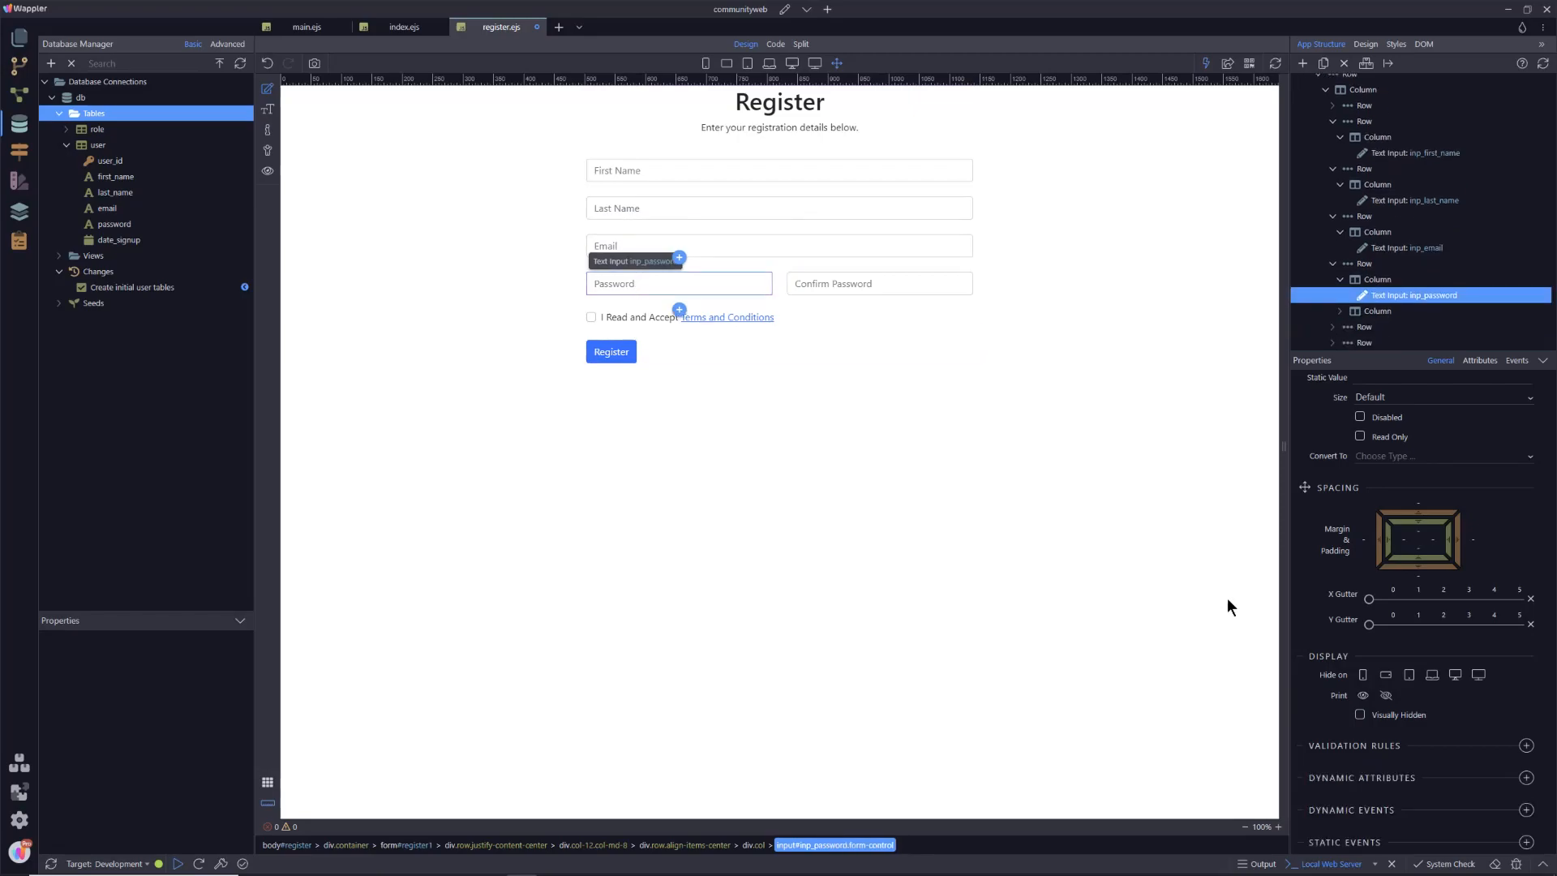
click(1525, 745)
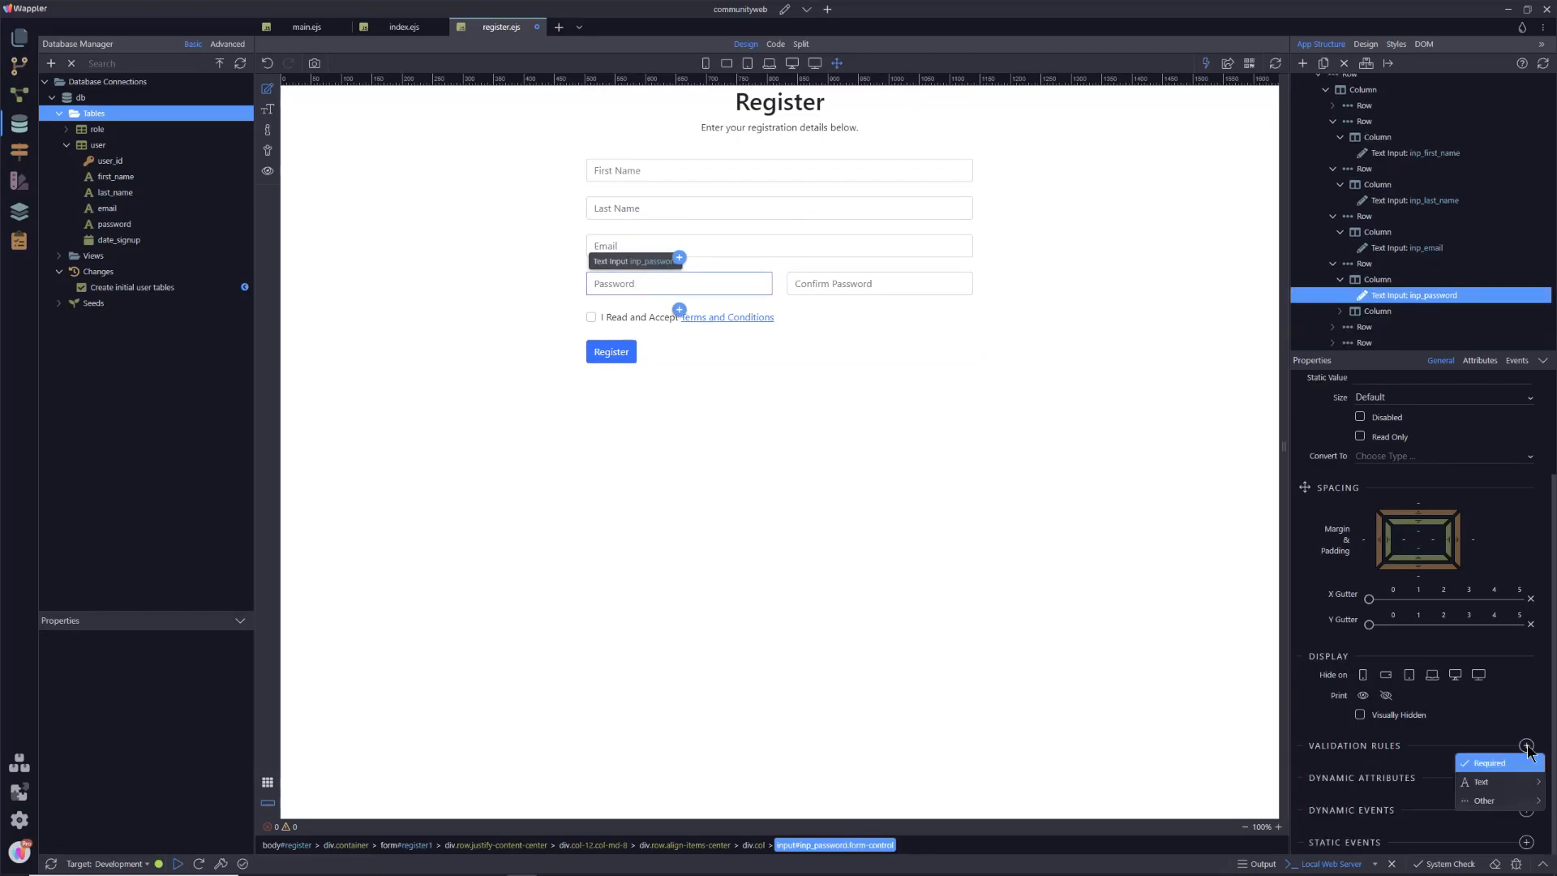
click(1483, 767)
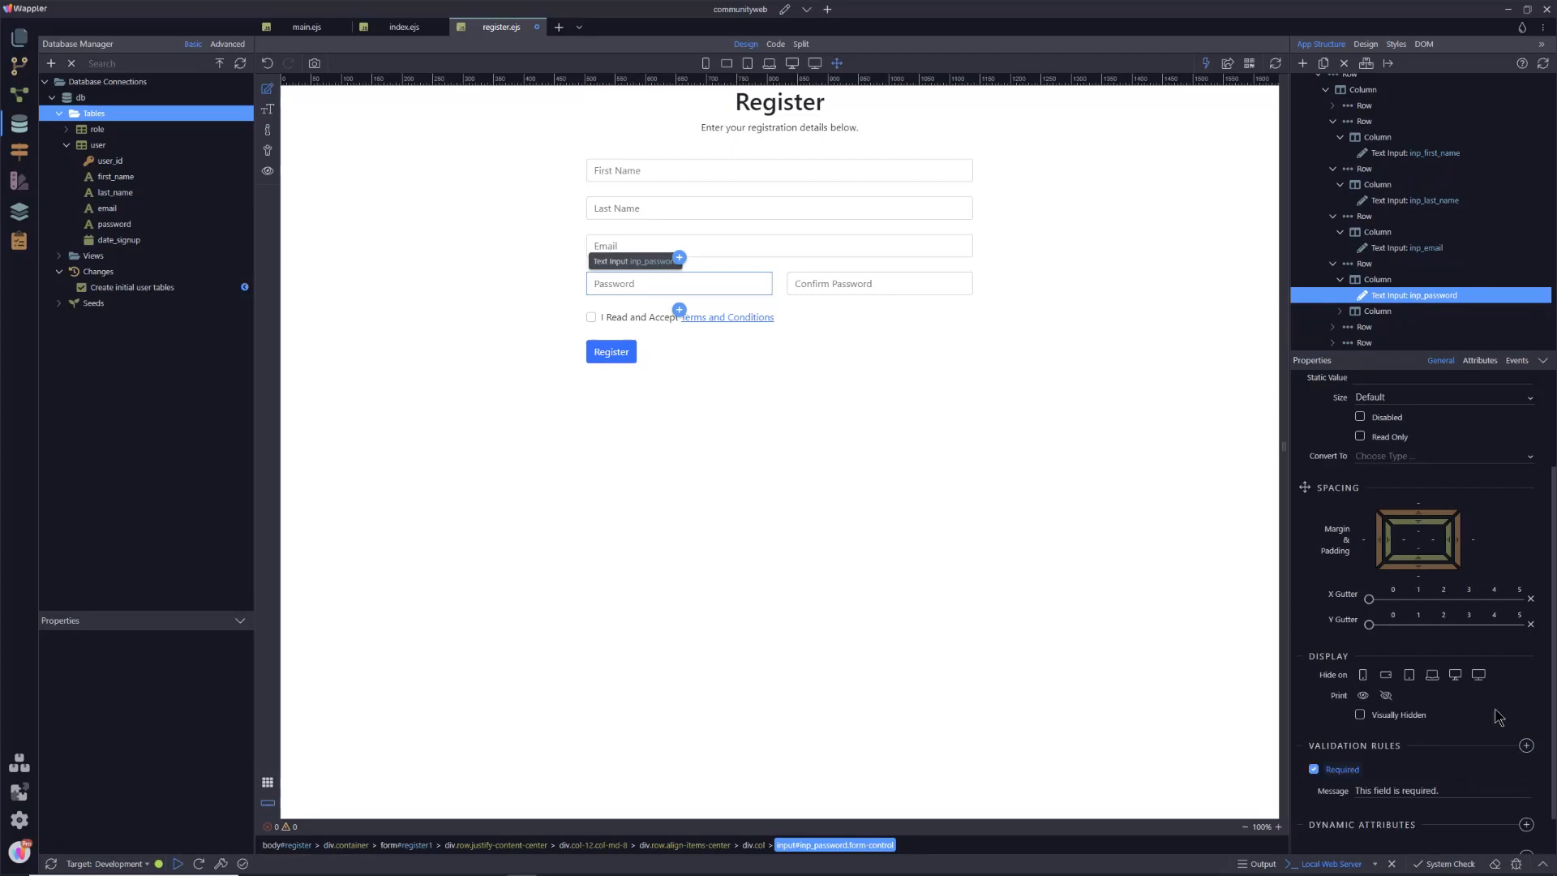
click(1526, 745)
mouse_move(1502, 785)
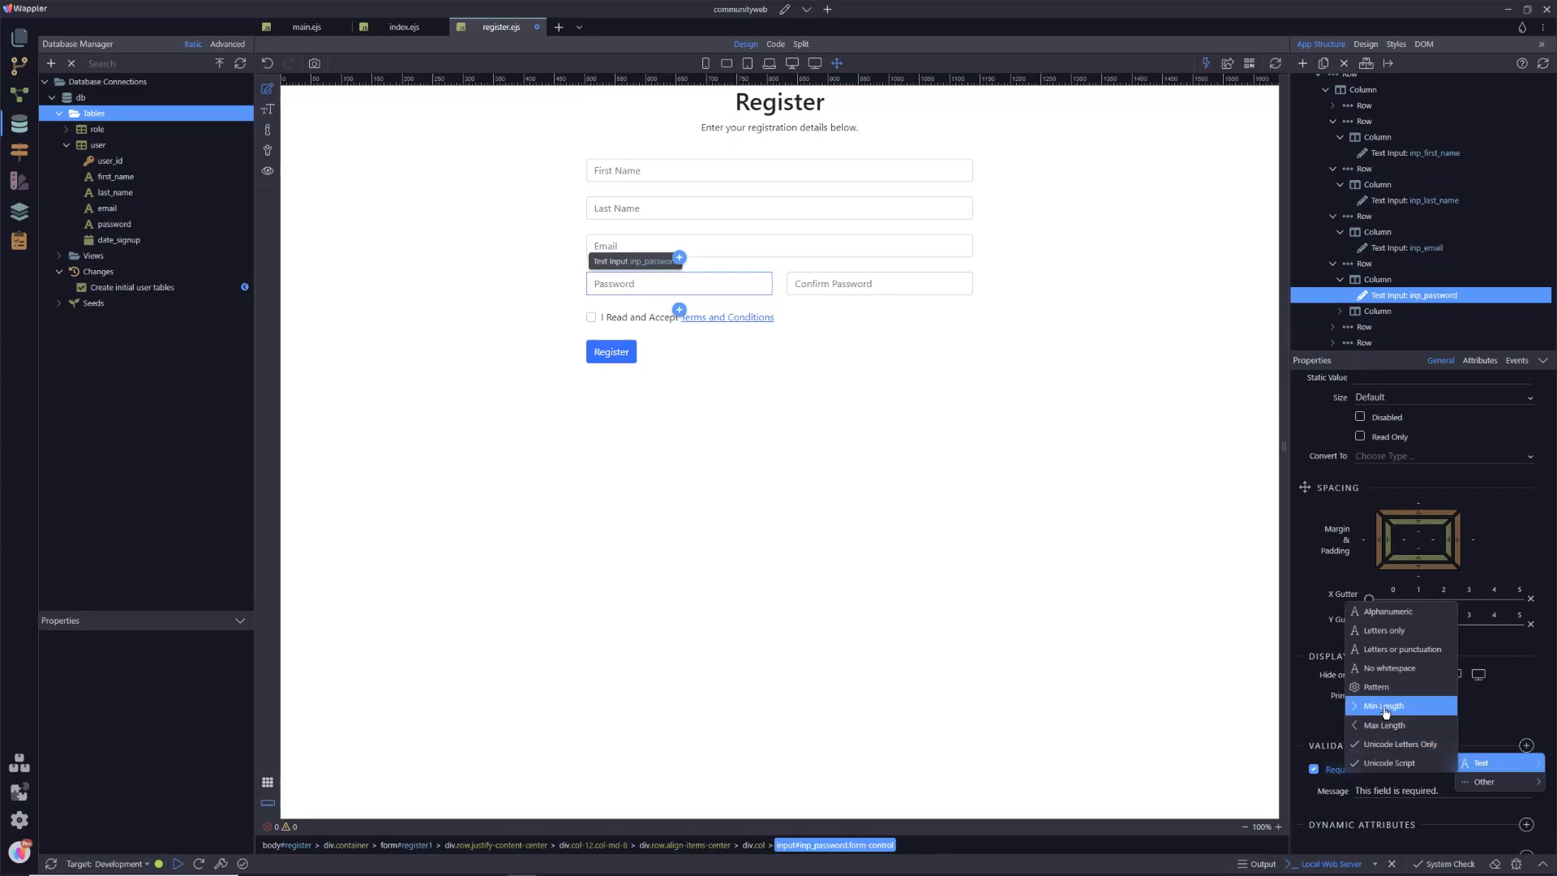
click(1385, 709)
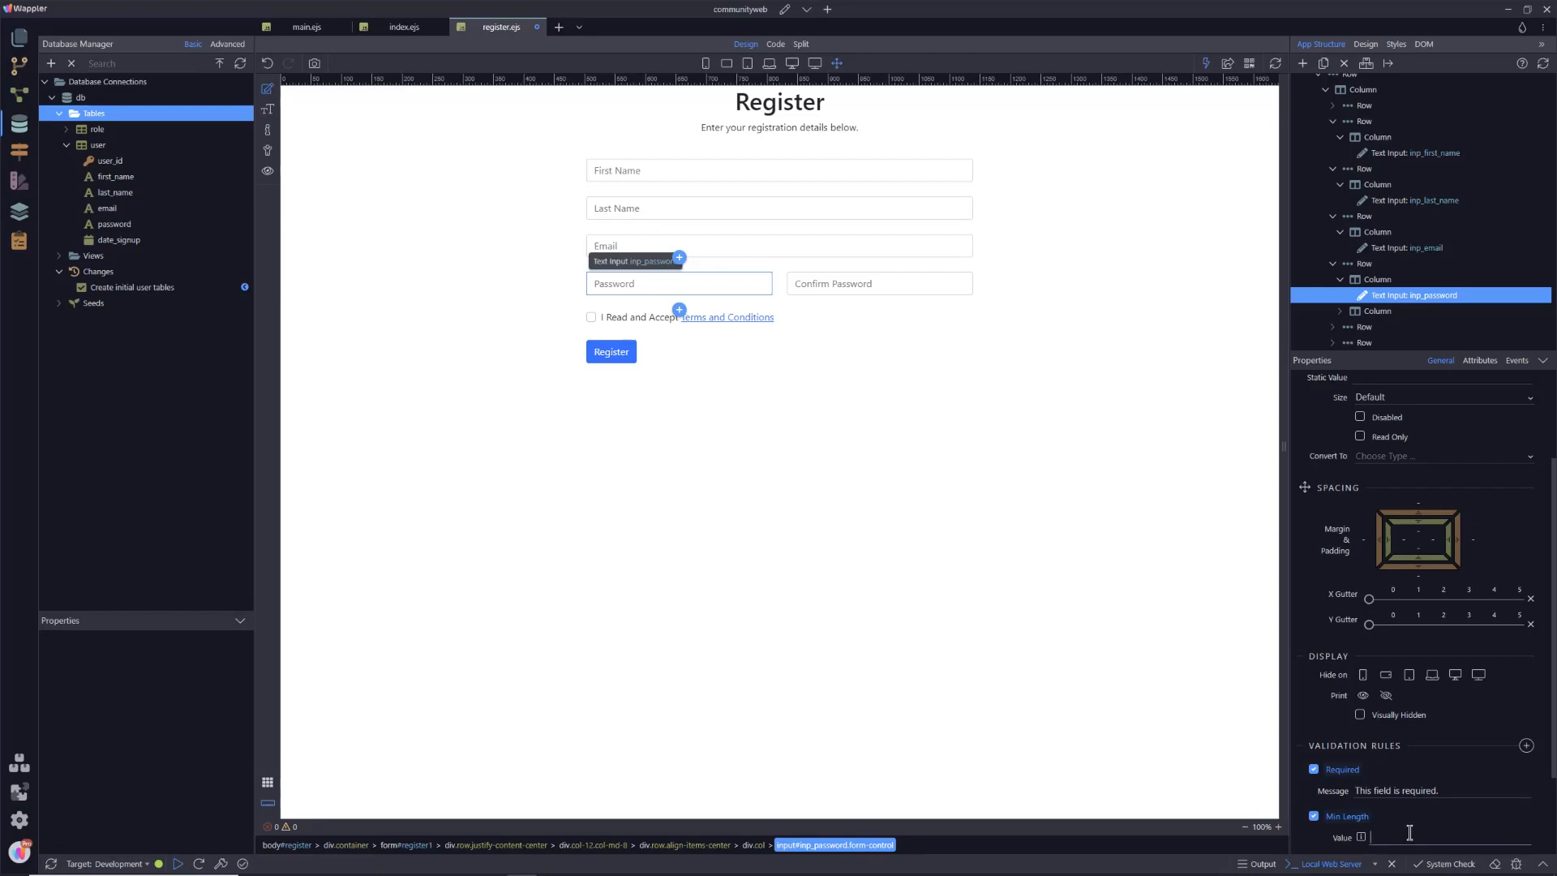
text(8)
Add a No whitespace validation rule to the Password input
click(1526, 746)
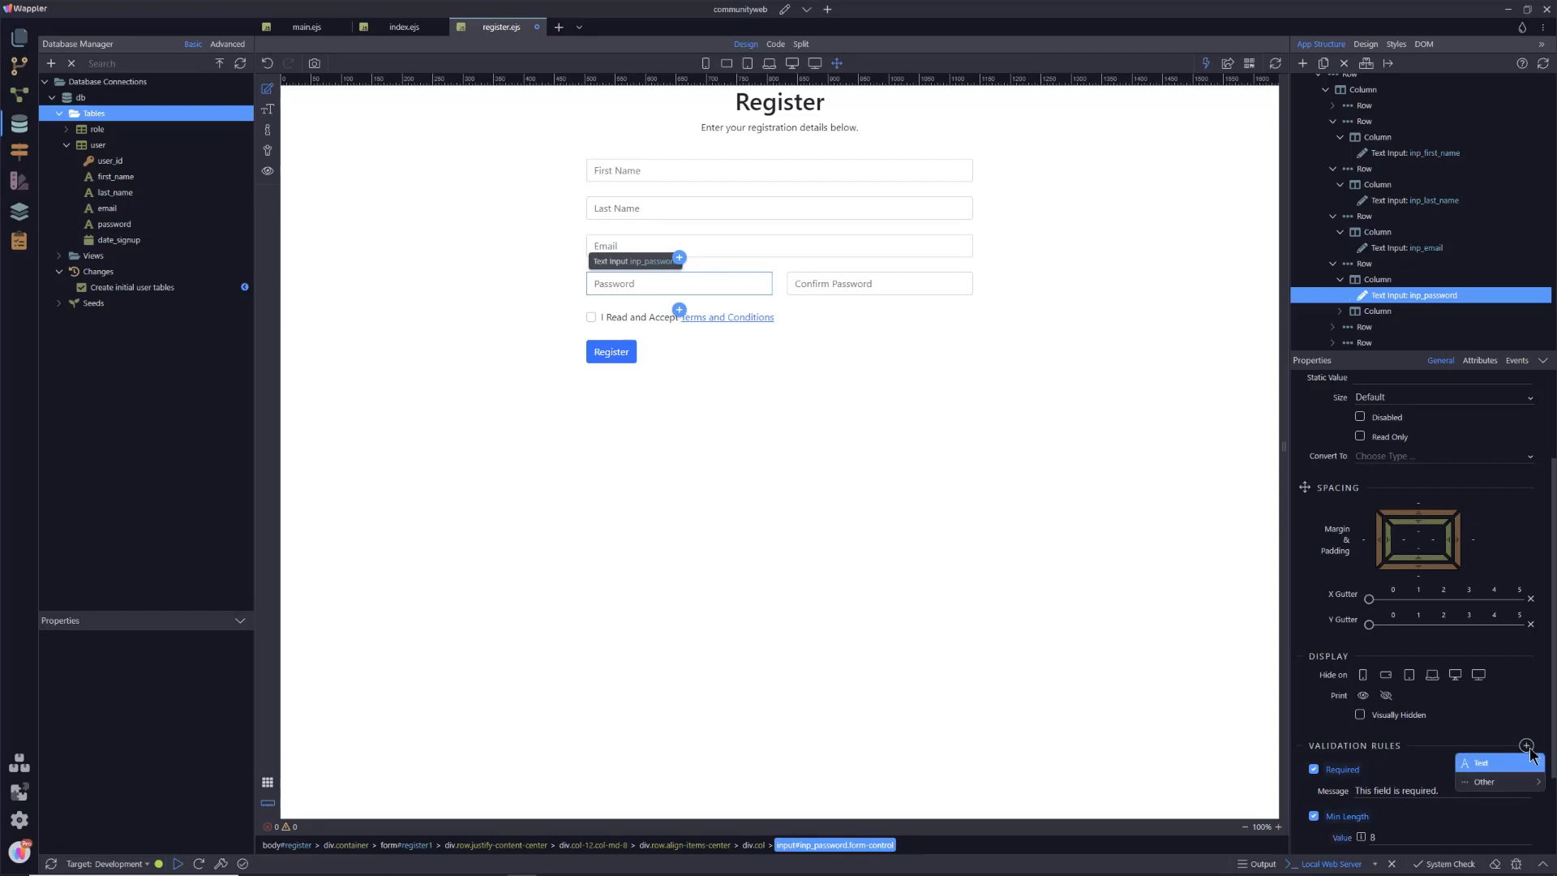
mouse_move(1516, 766)
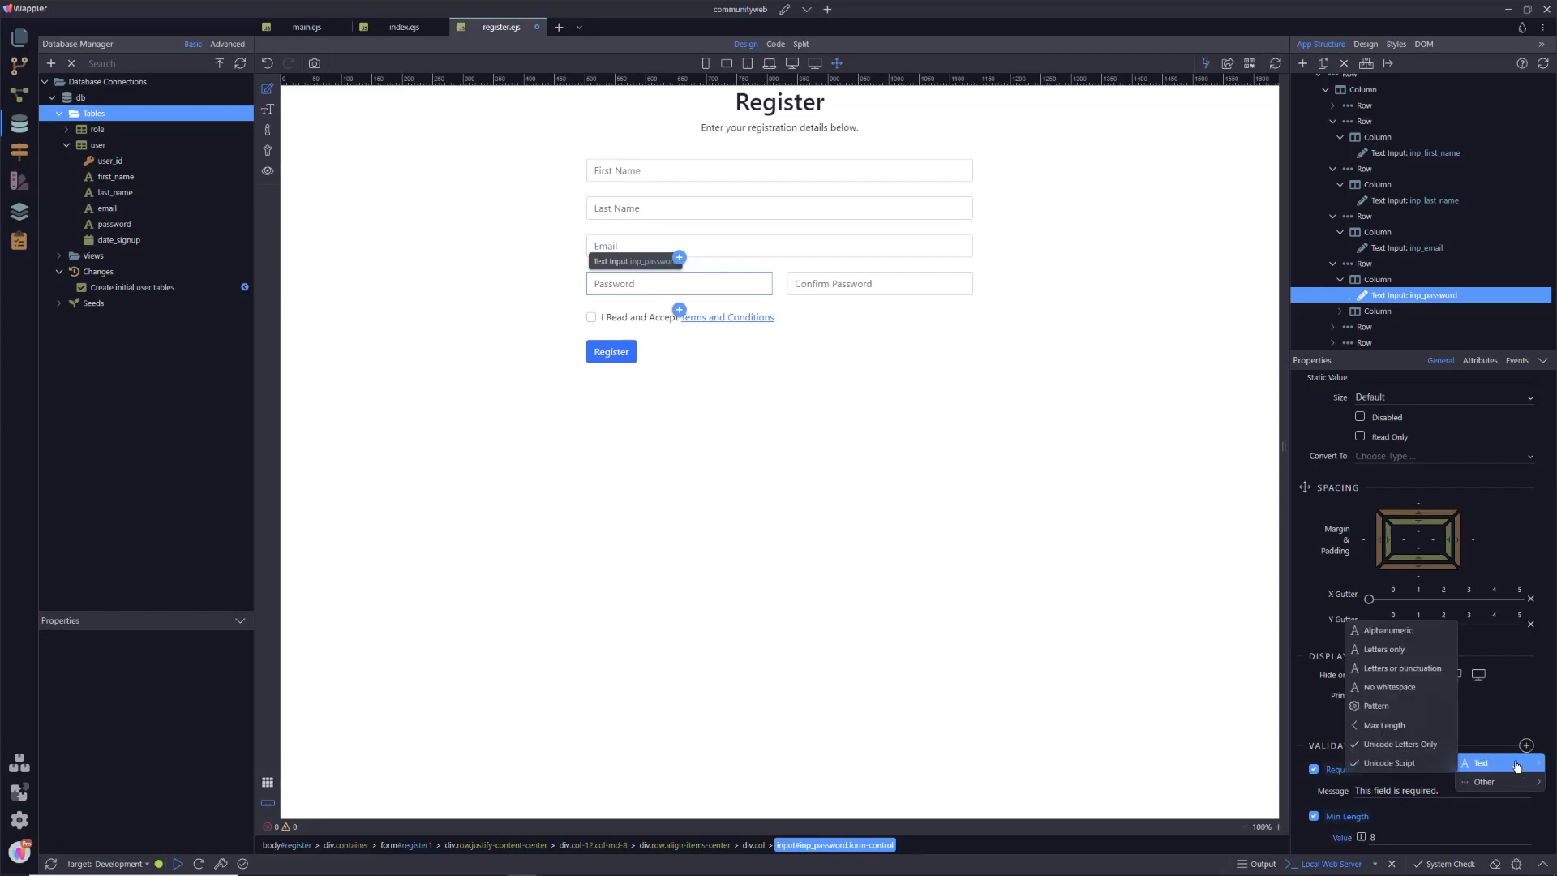
click(1407, 688)
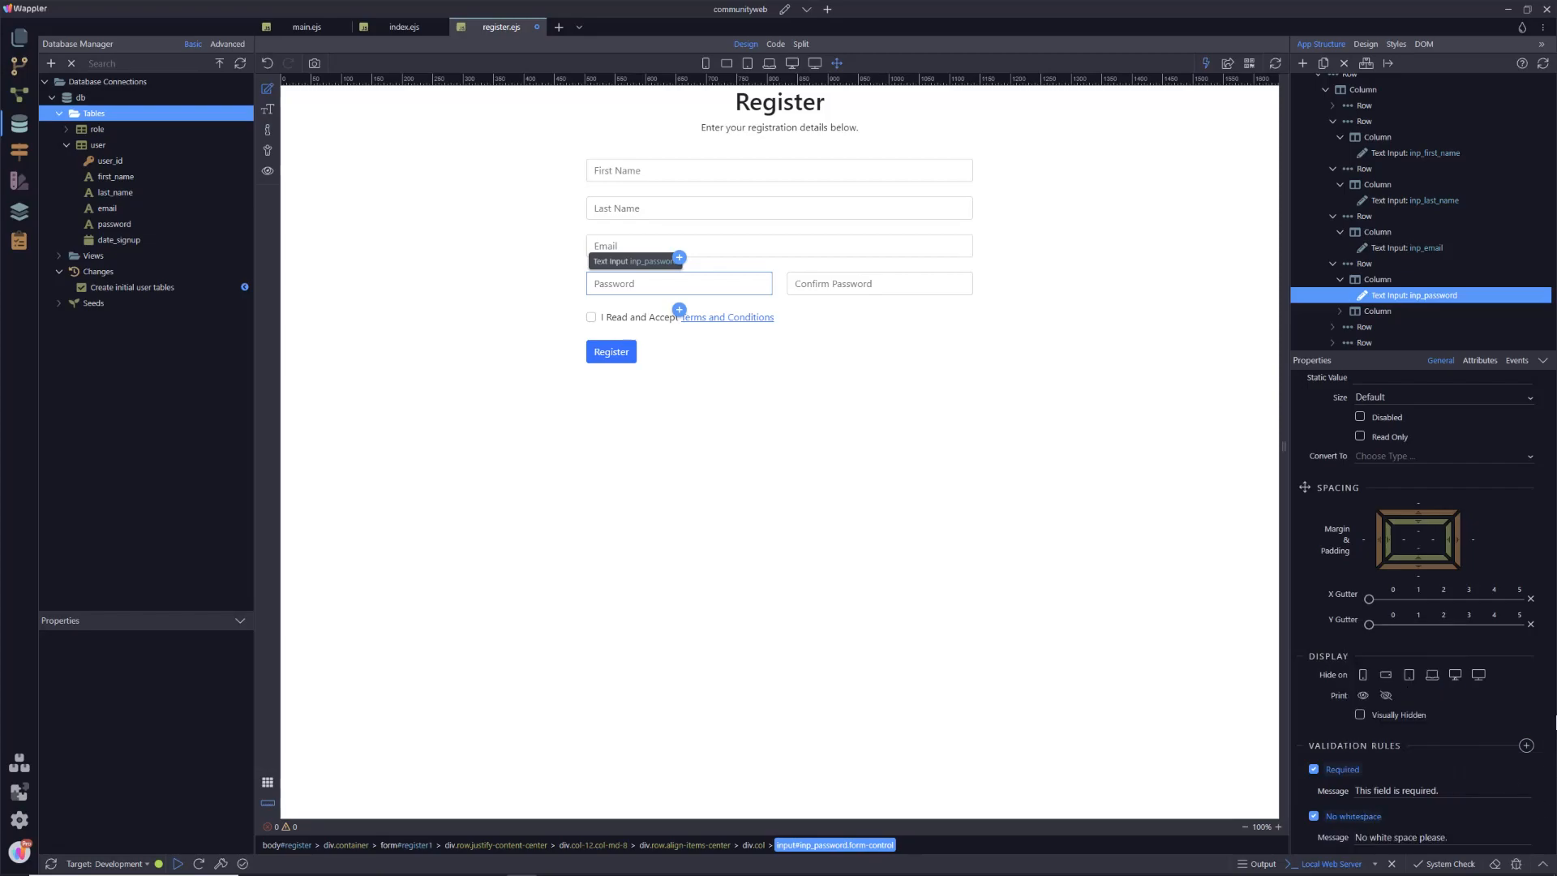
scroll(1553, 815, down, 2)
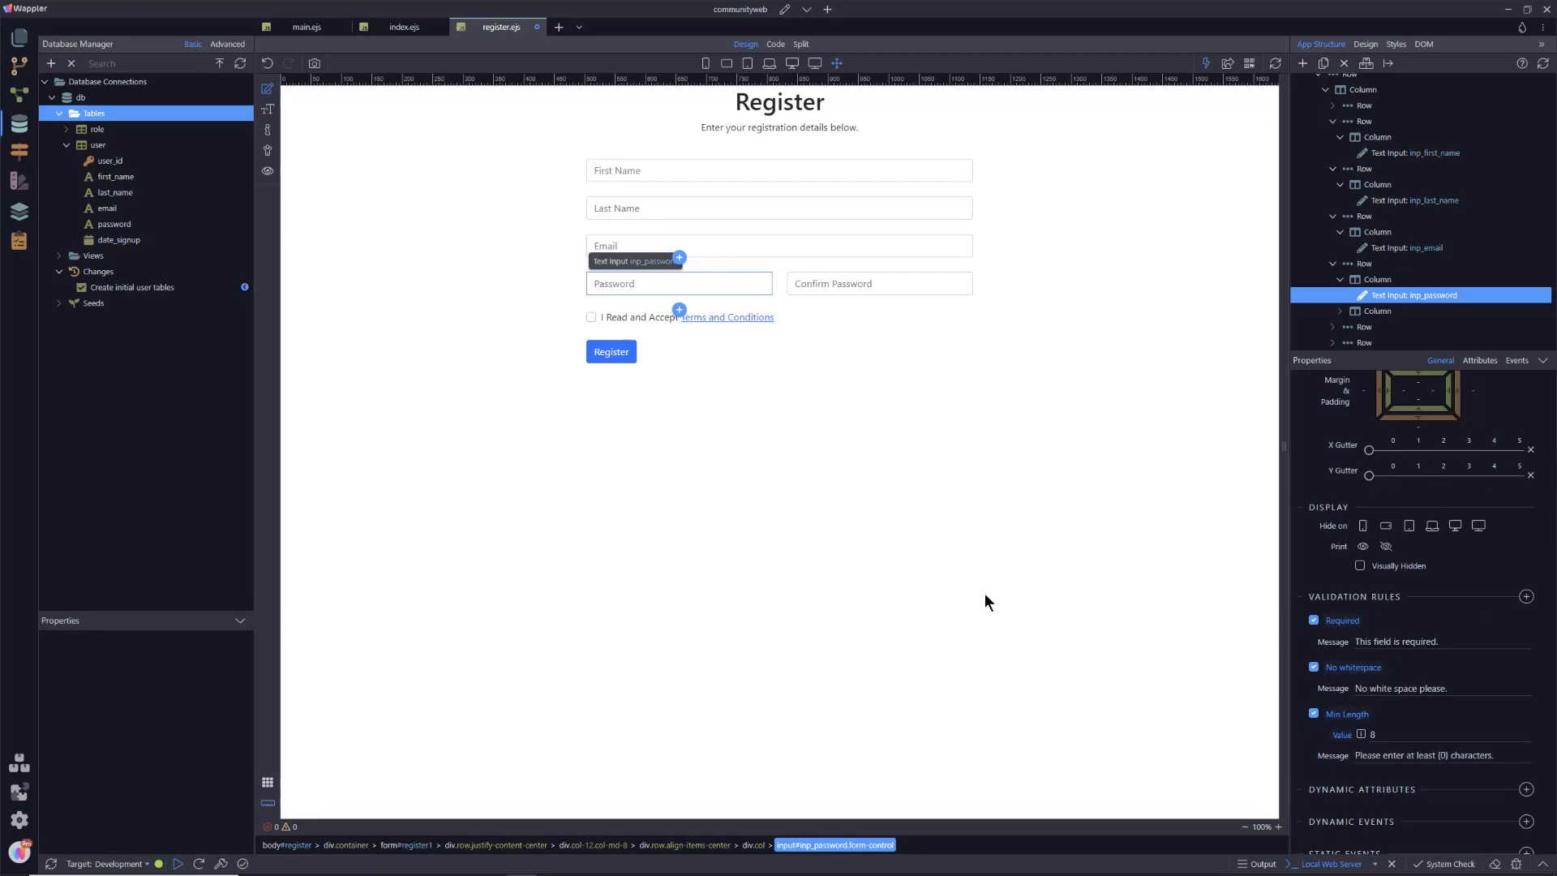
Add an Equal To validation rule with the value password to the Confirm Password input
click(843, 283)
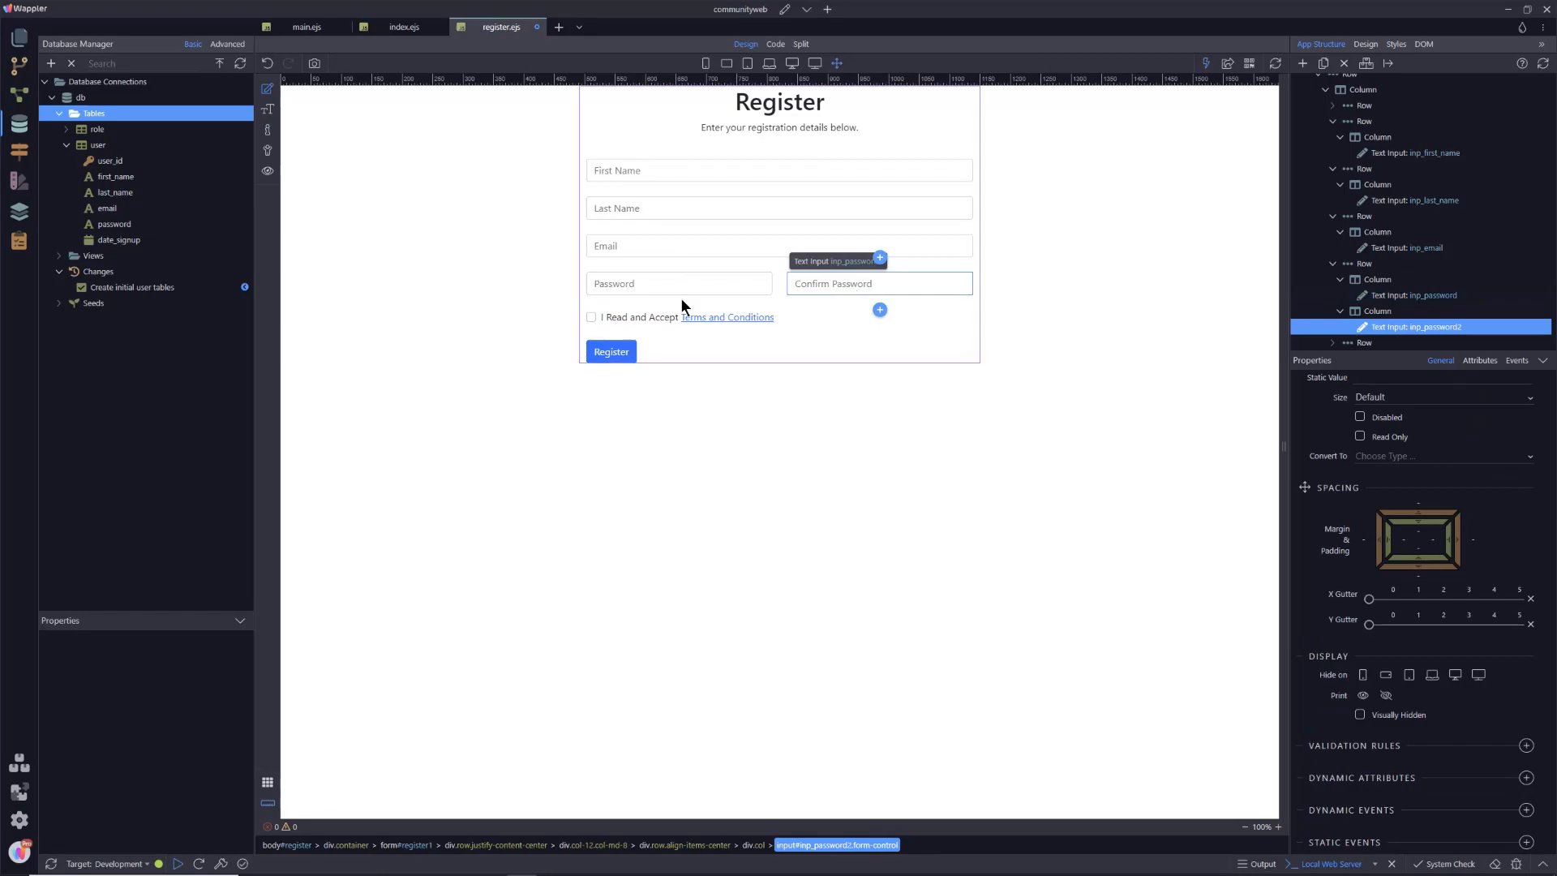
click(1525, 745)
mouse_move(1491, 801)
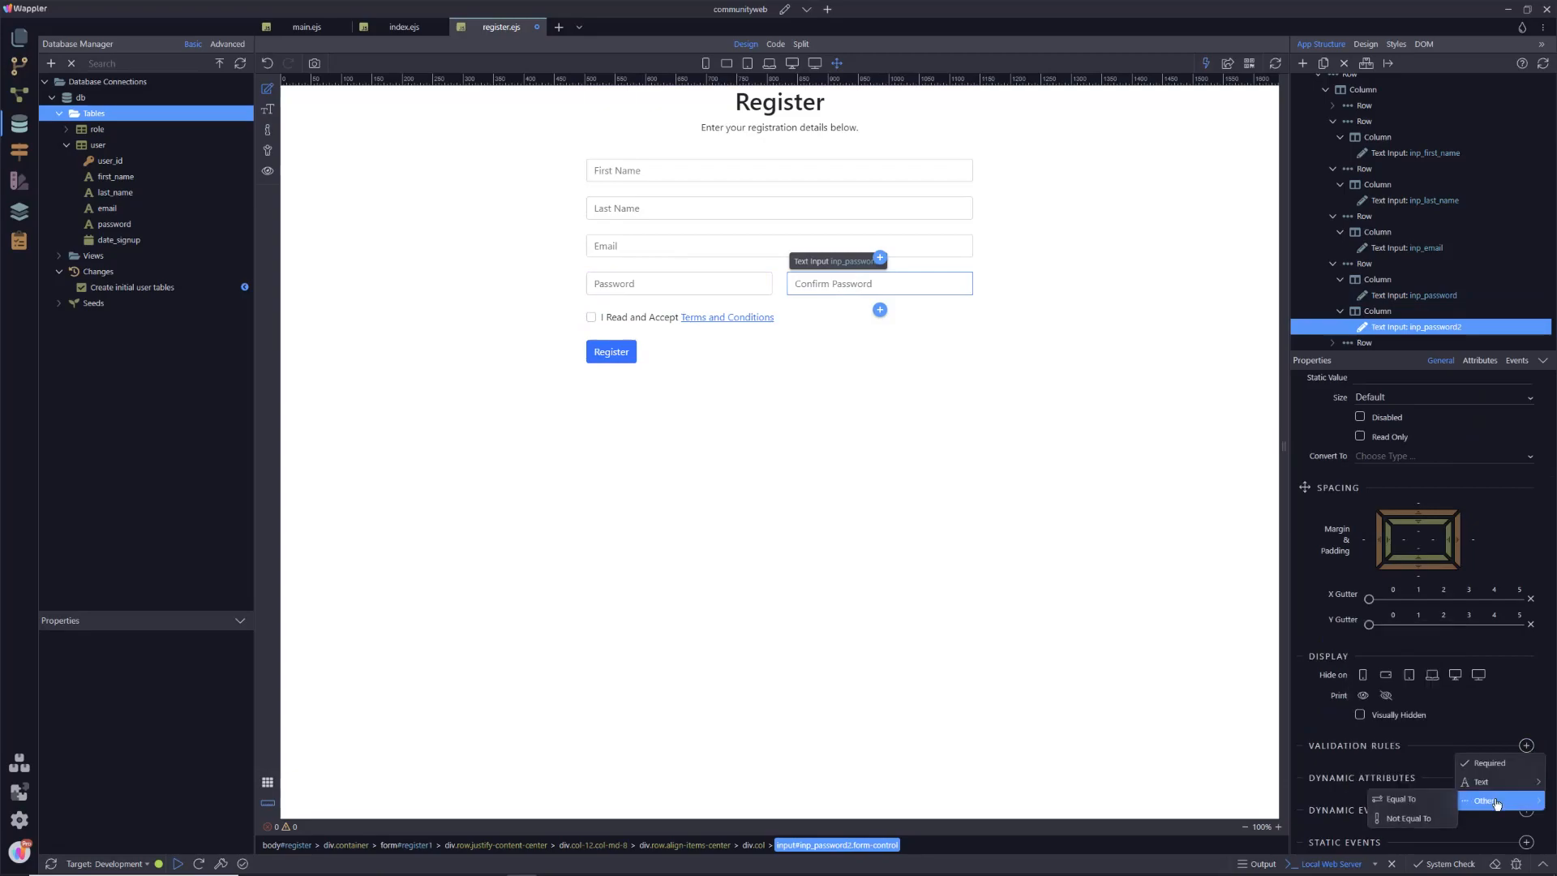
click(1409, 800)
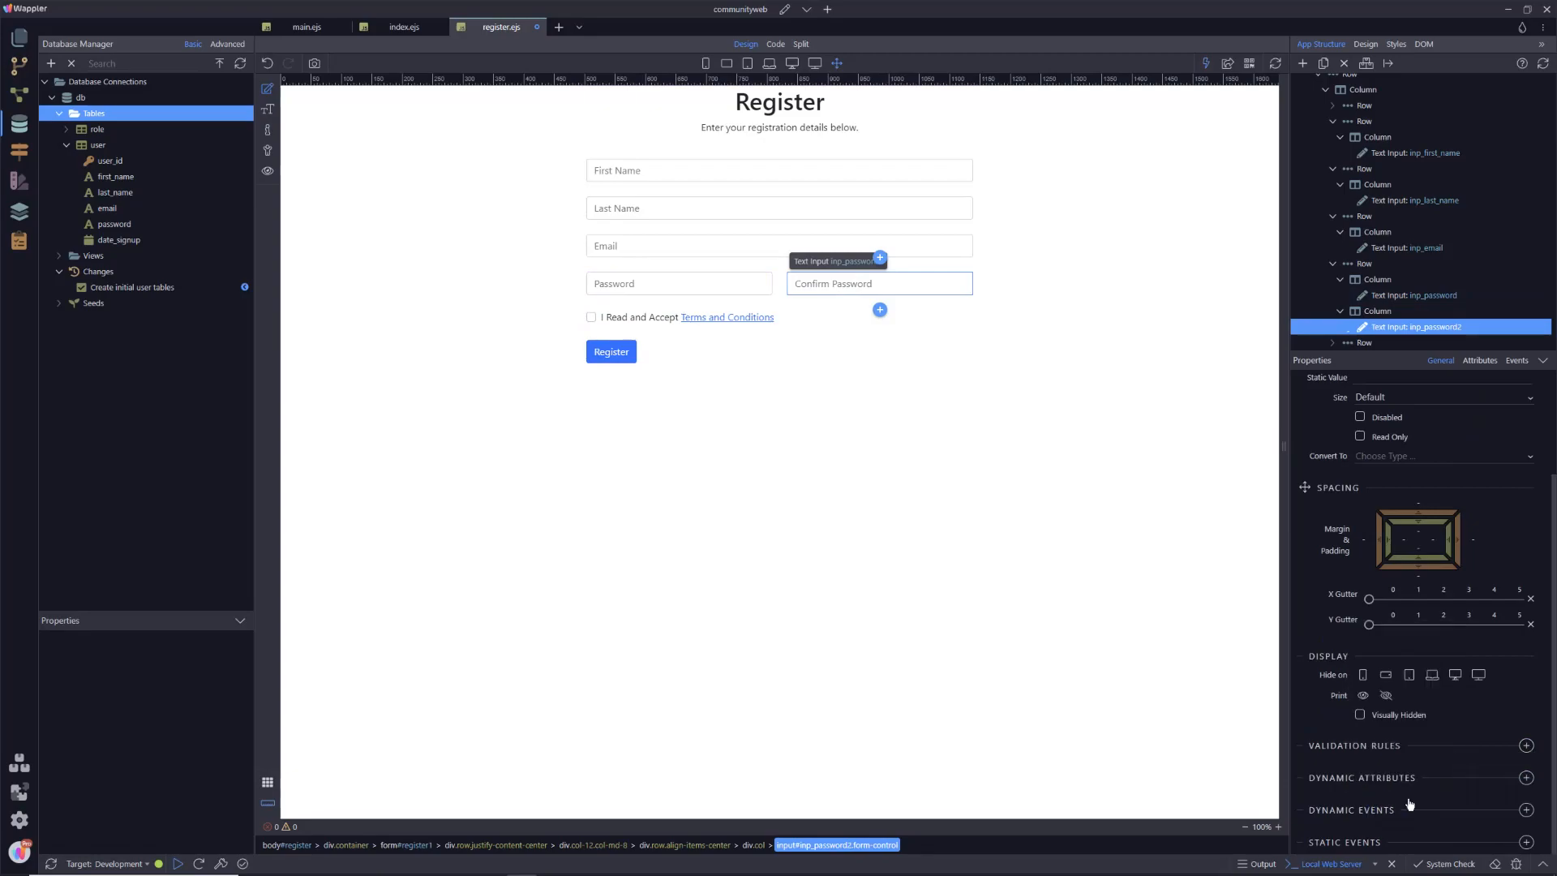
click(1406, 791)
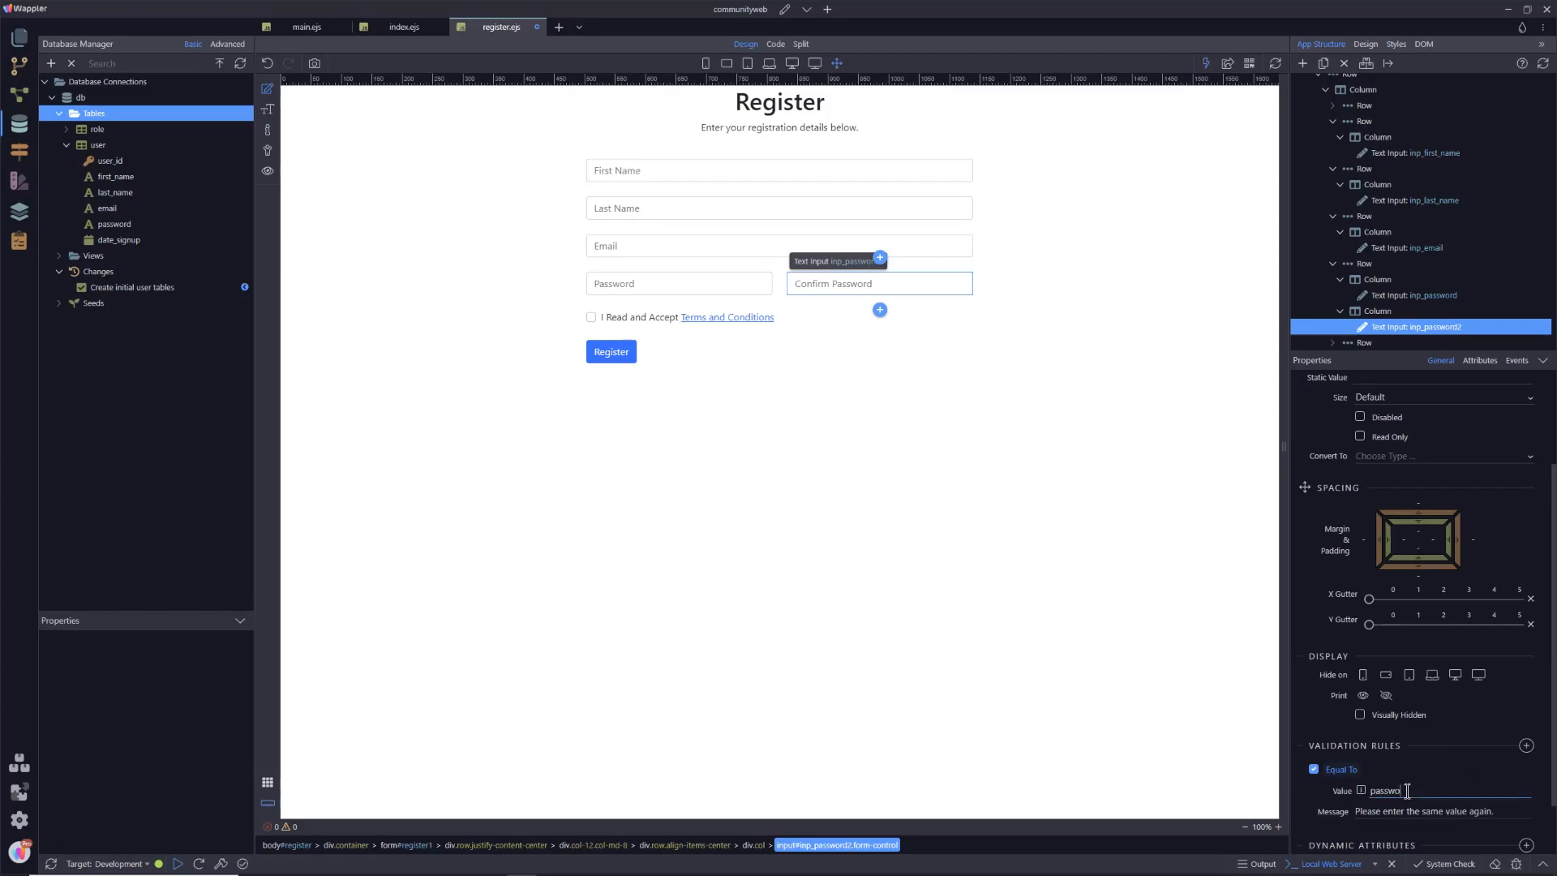
scroll(1443, 754, up, 1)
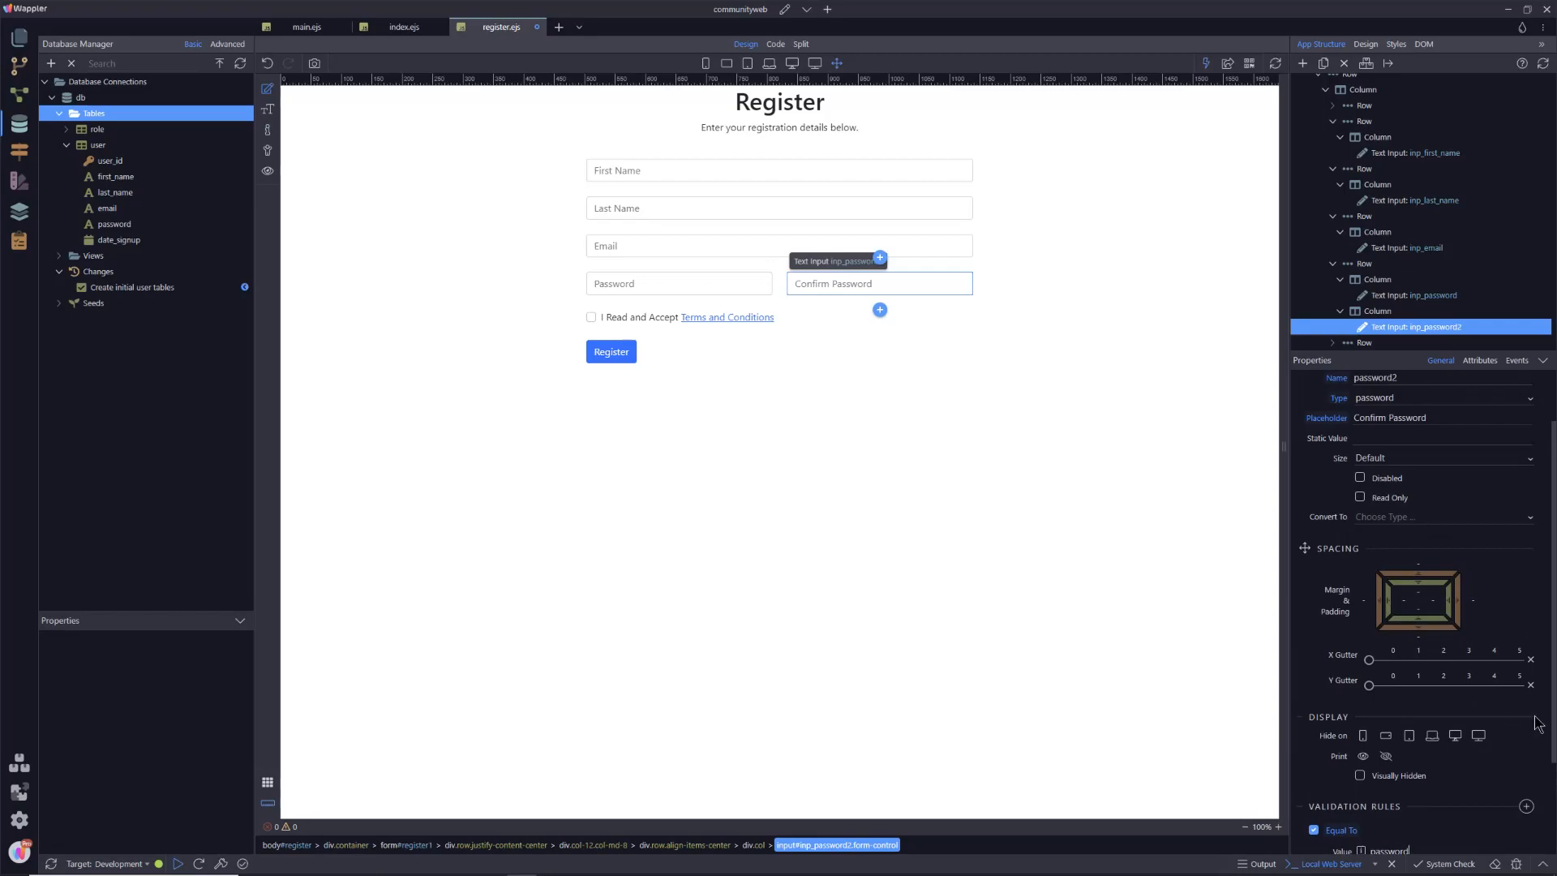
scroll(1553, 708, down, 2)
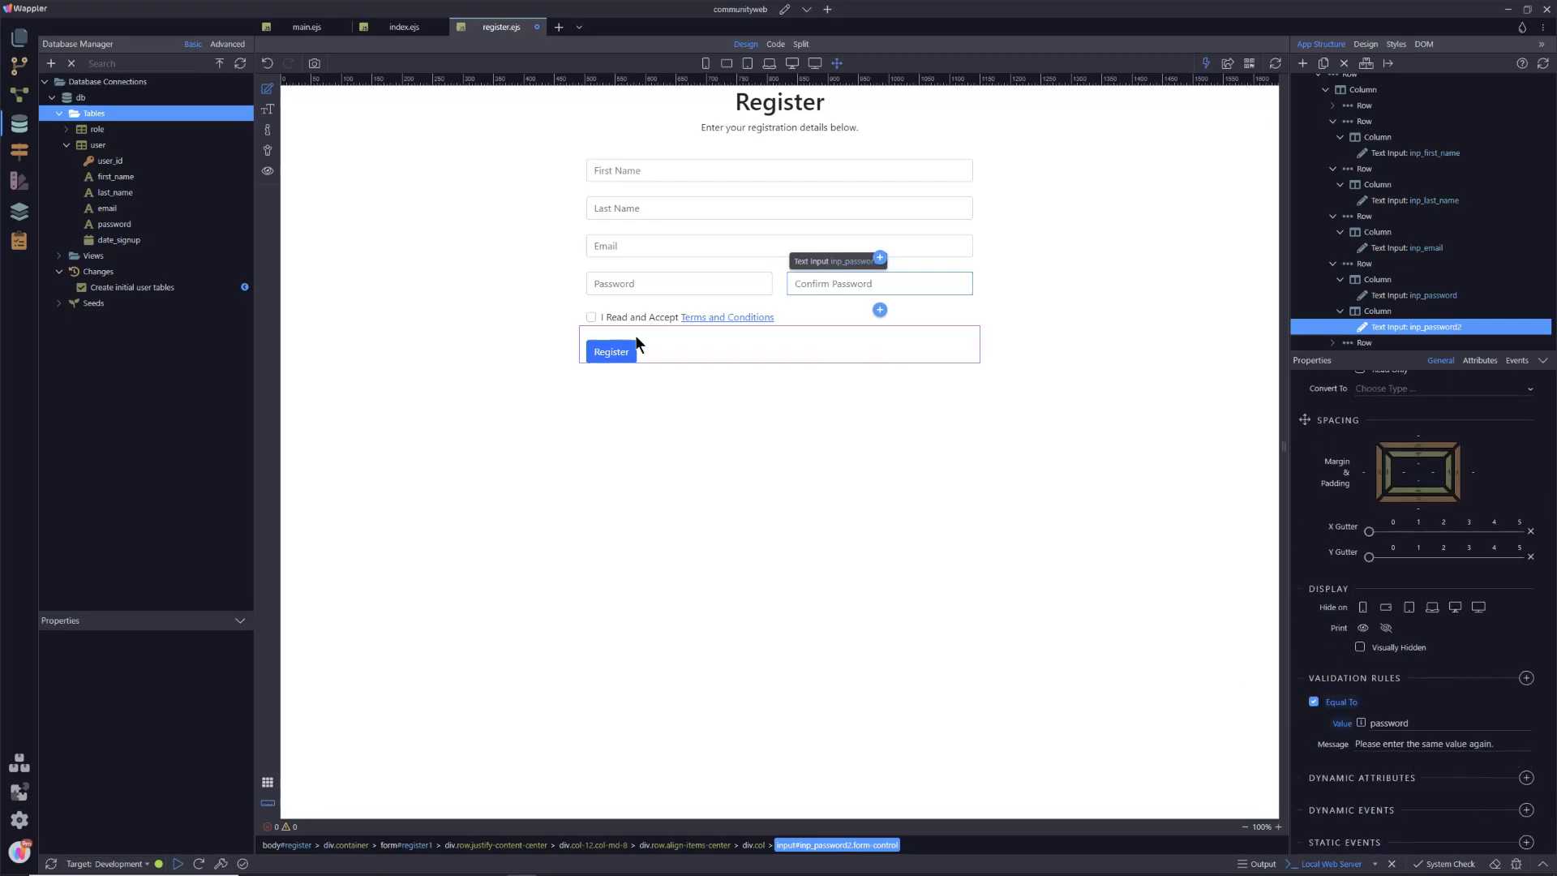
Add a Required validation rule to the terms acceptance checkbox and save the register page
click(590, 317)
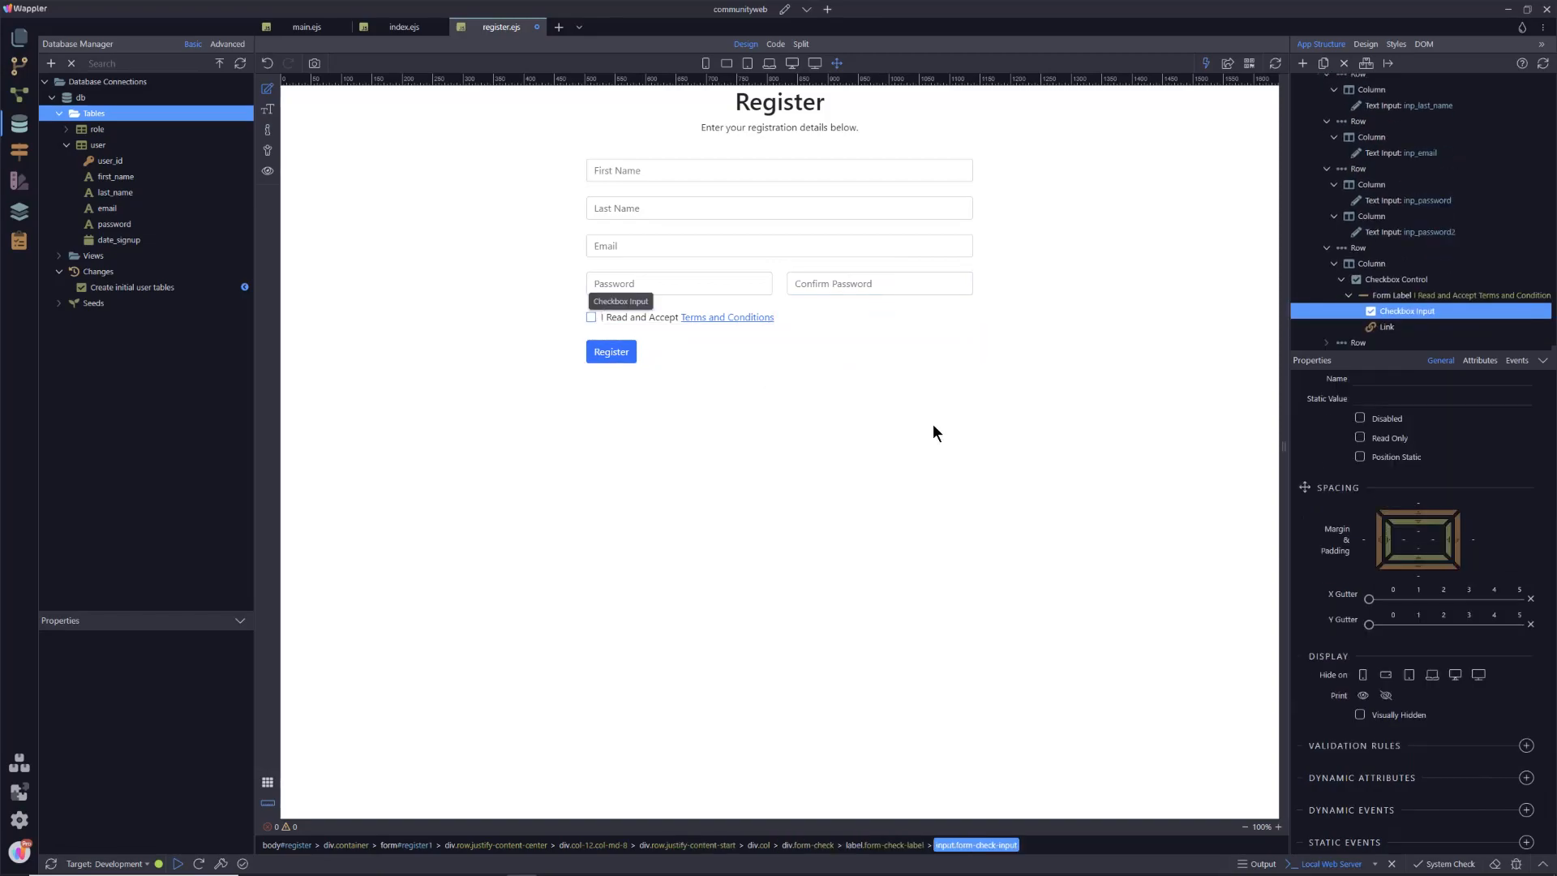
click(1526, 745)
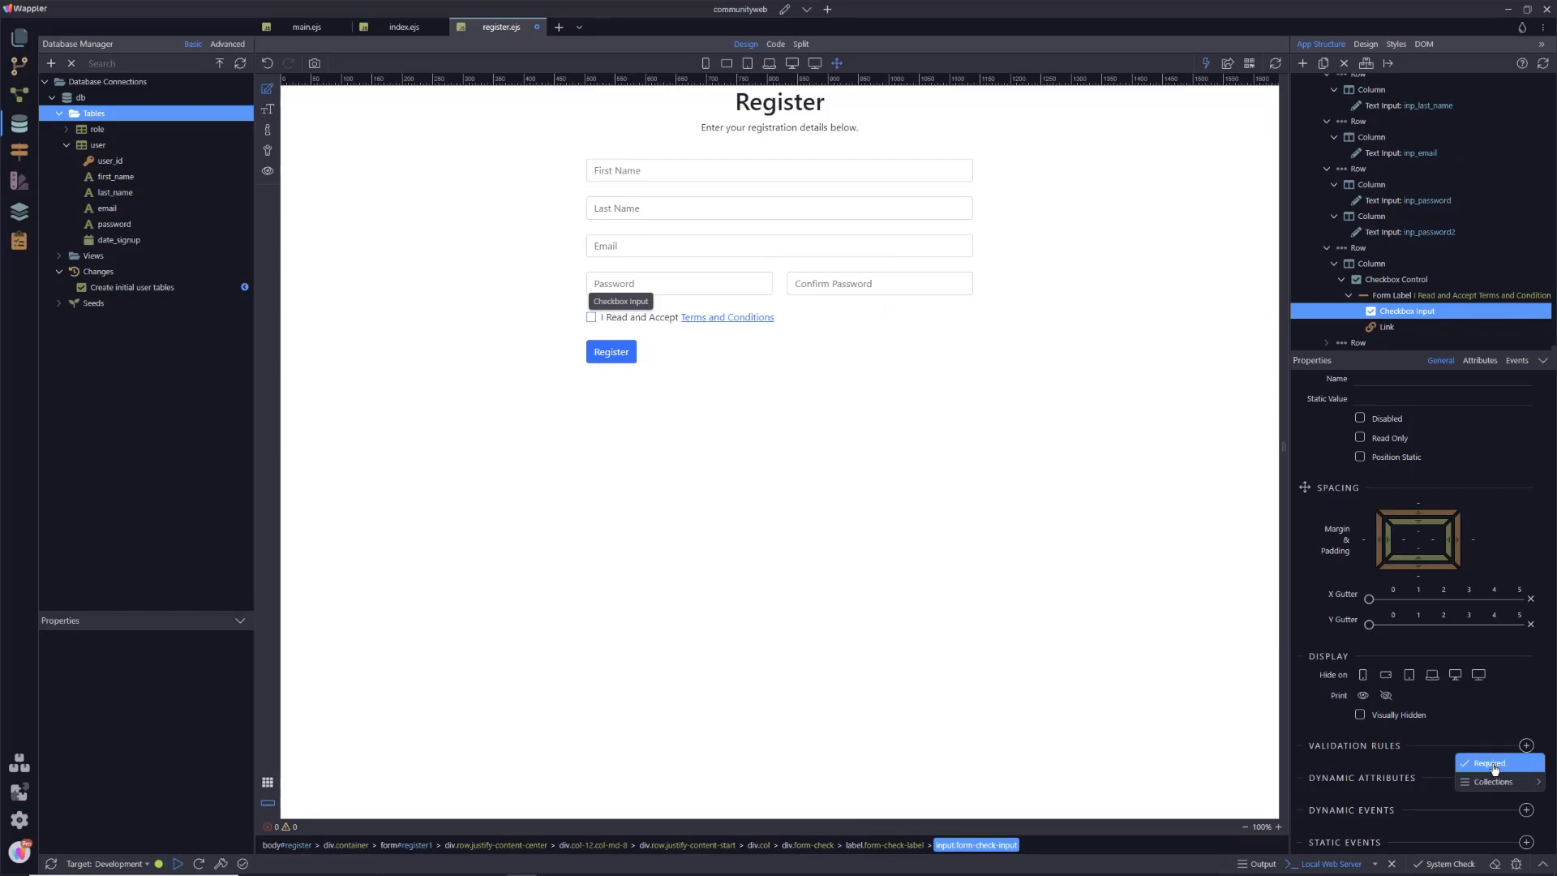
click(1494, 766)
key(ctrl+s)
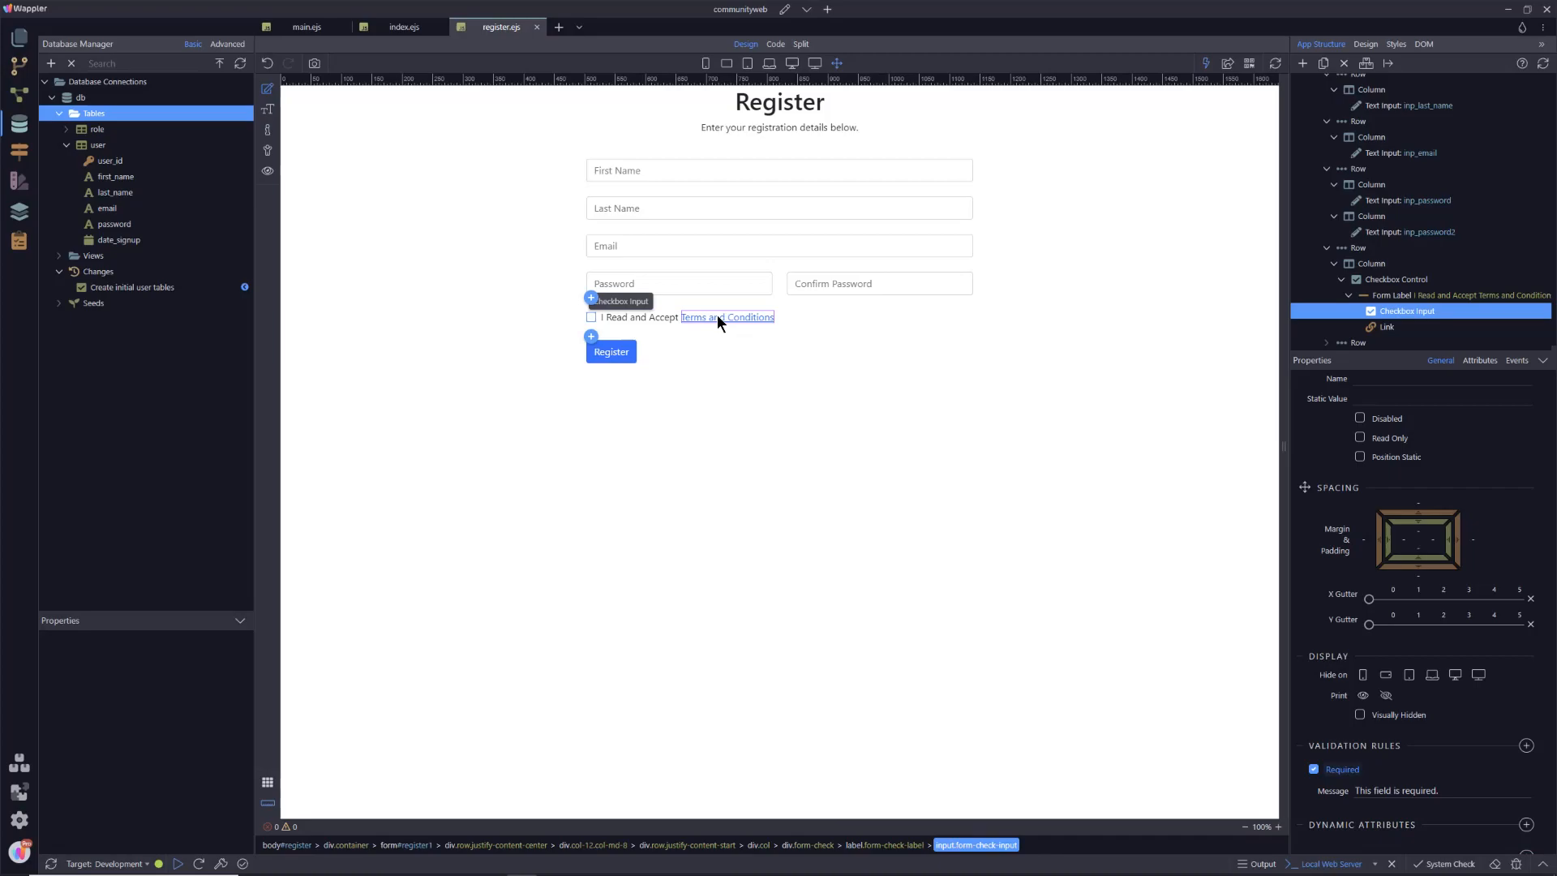
Create a content page named termsandconditions in the Pages folder, using the main layout
click(18, 38)
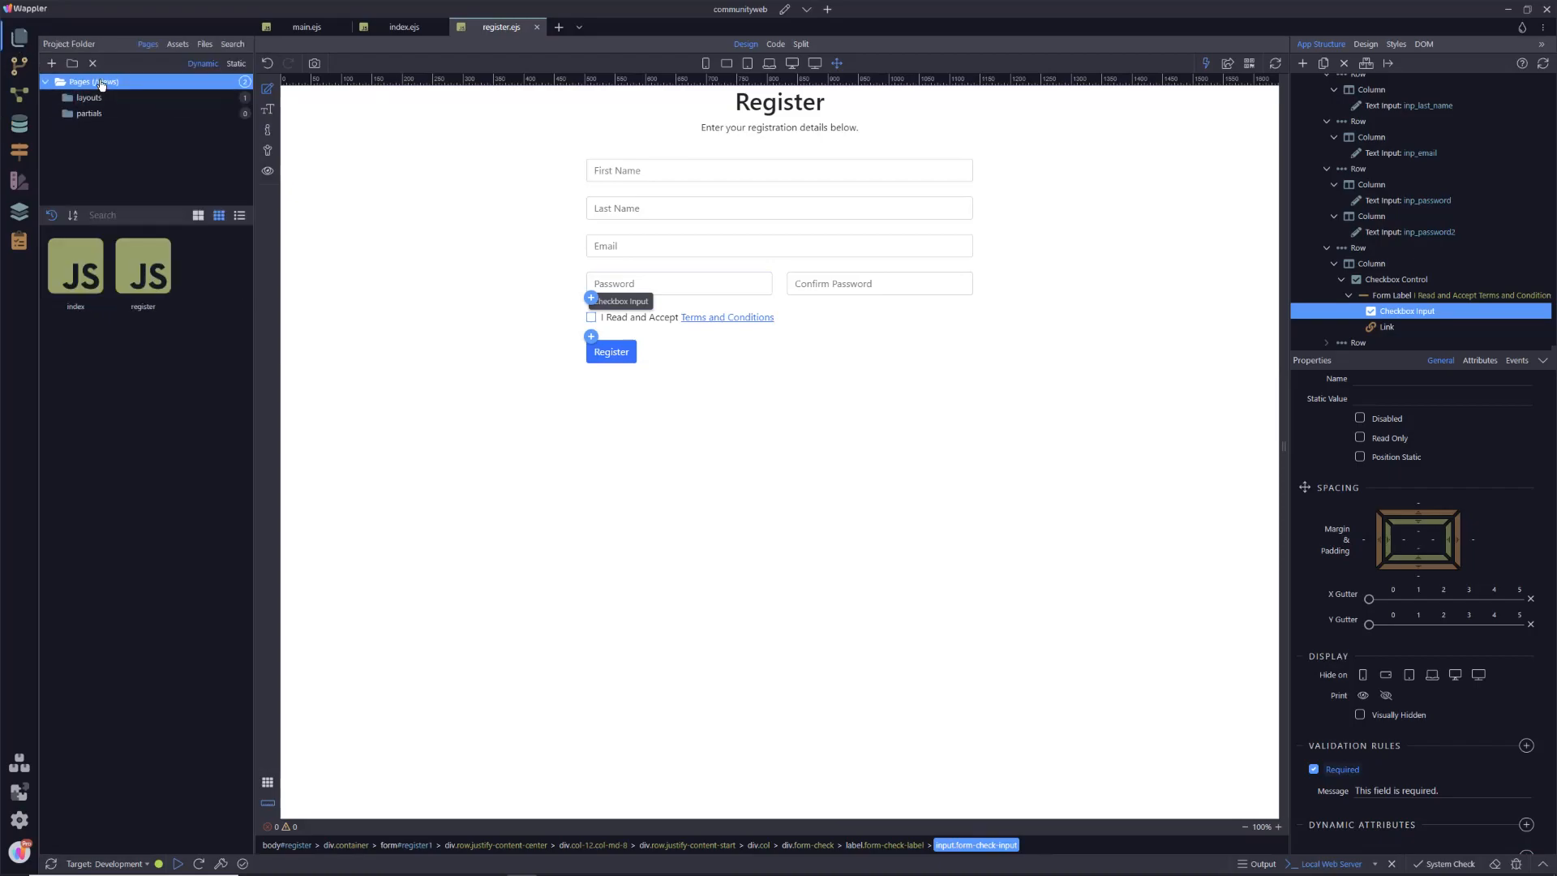
right_click(100, 85)
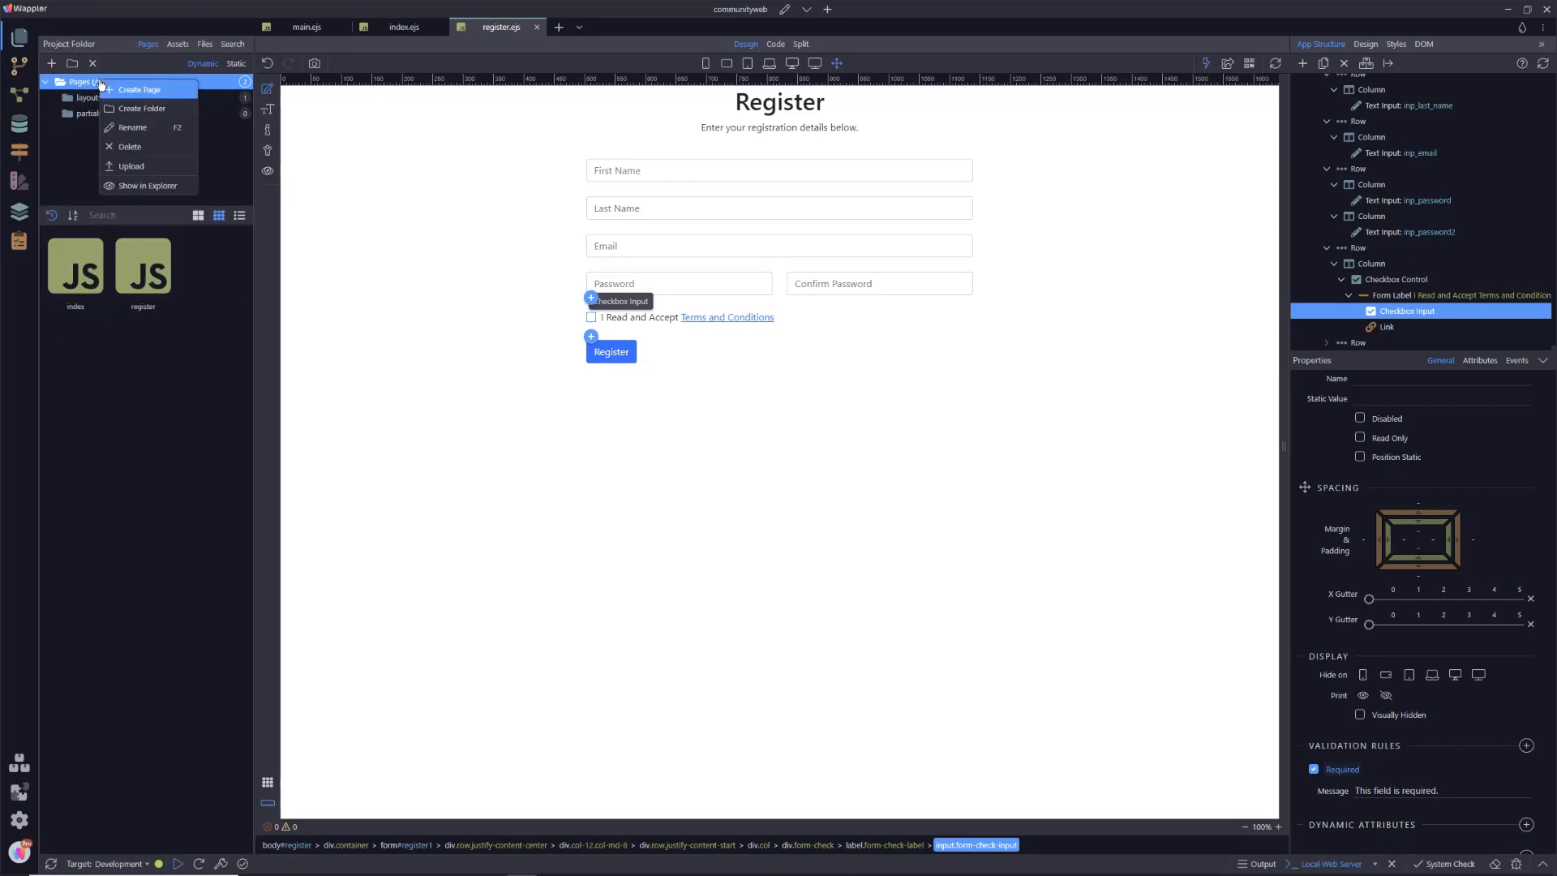
click(150, 92)
text(termsandconditions)
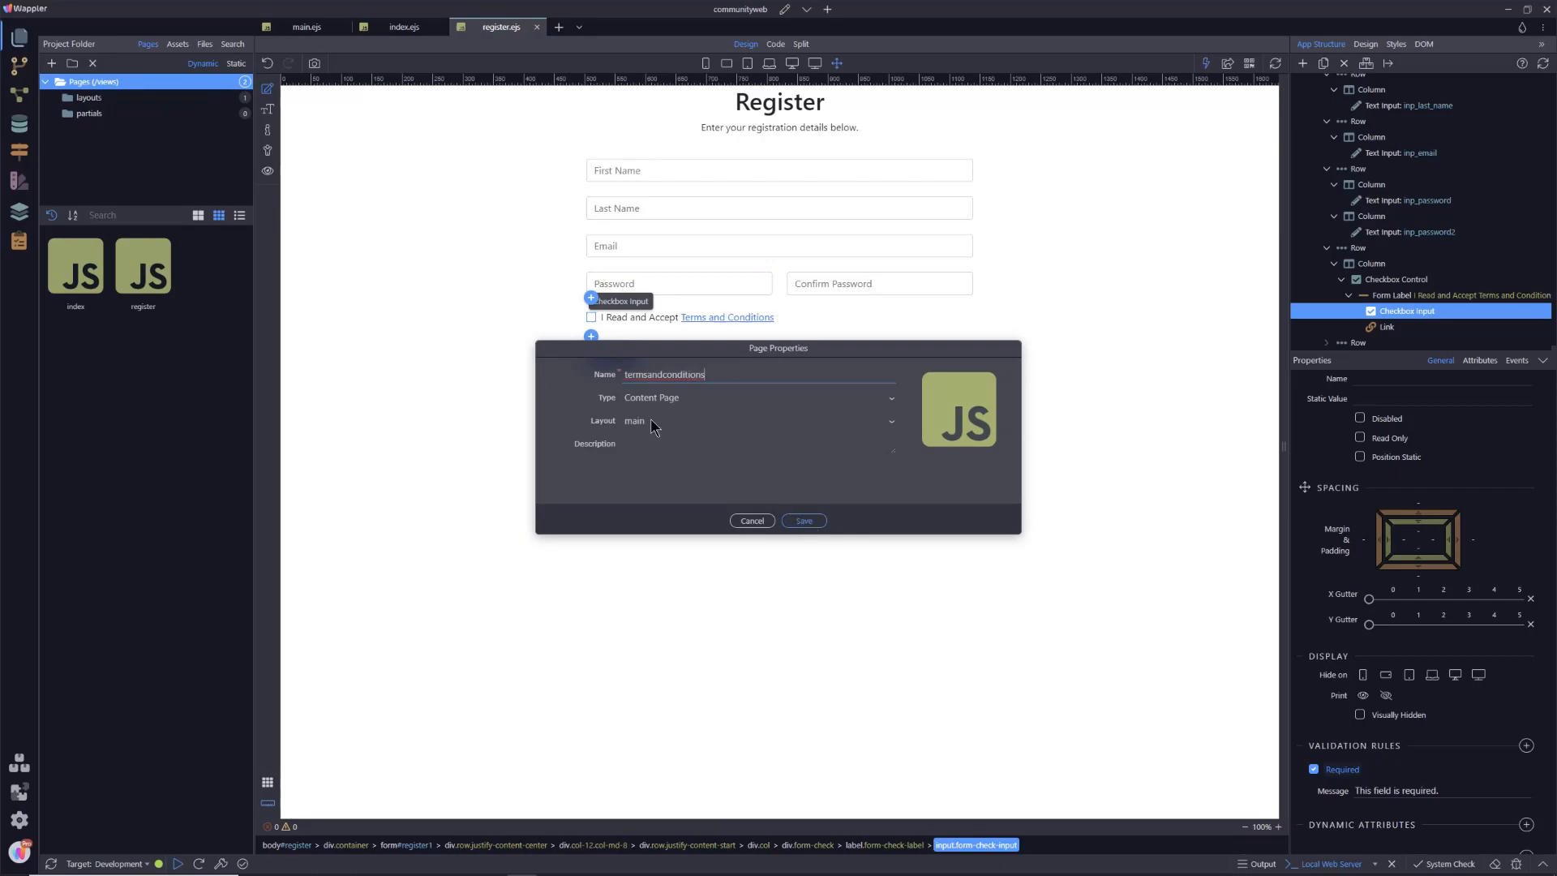
click(816, 519)
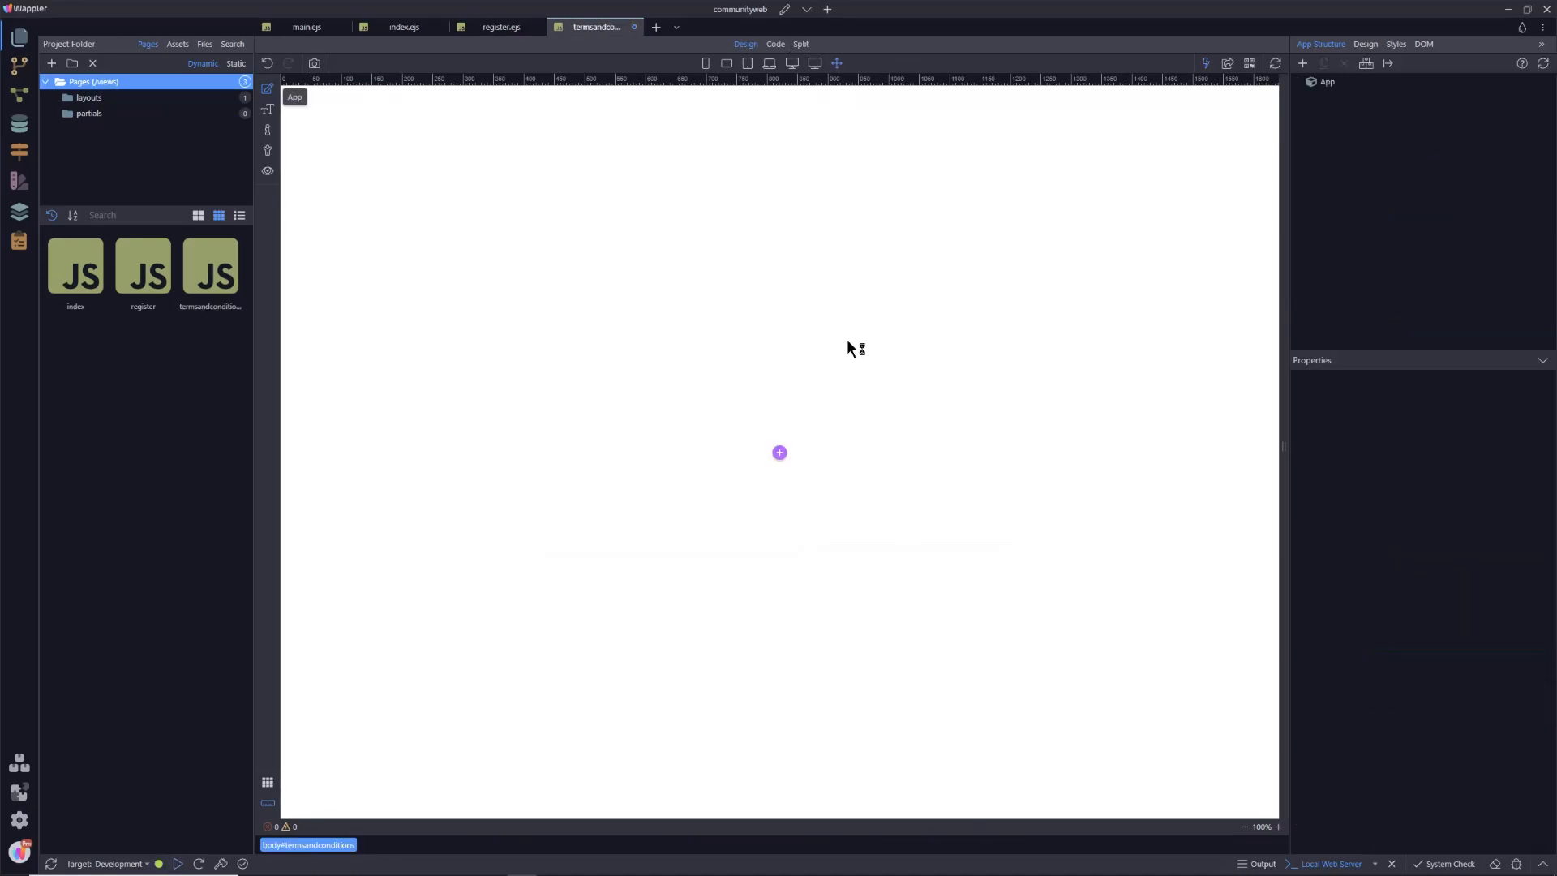
click(779, 452)
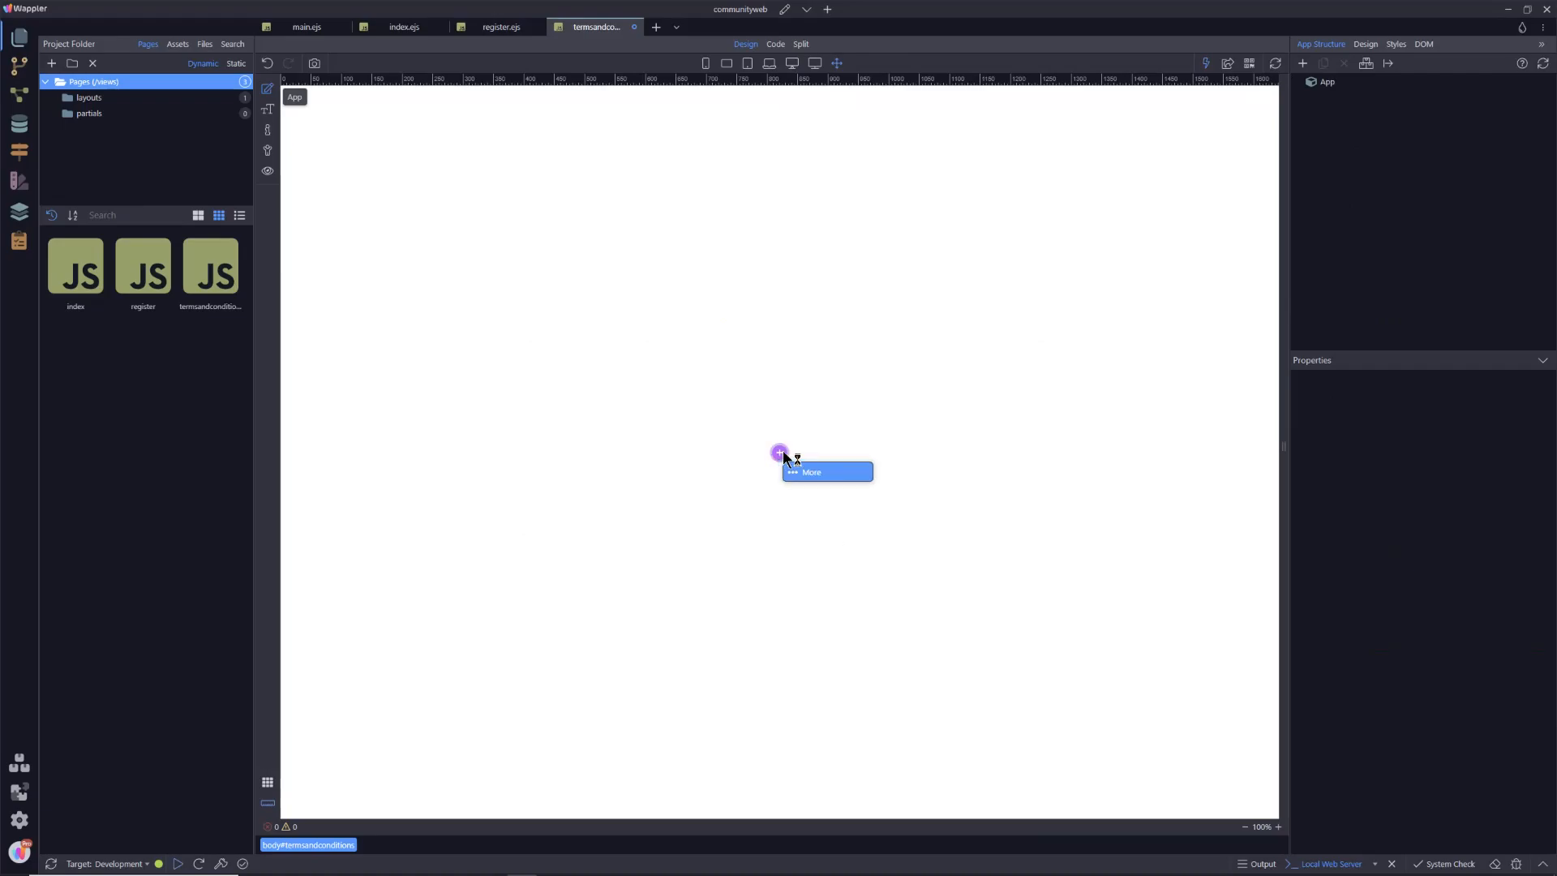
click(809, 474)
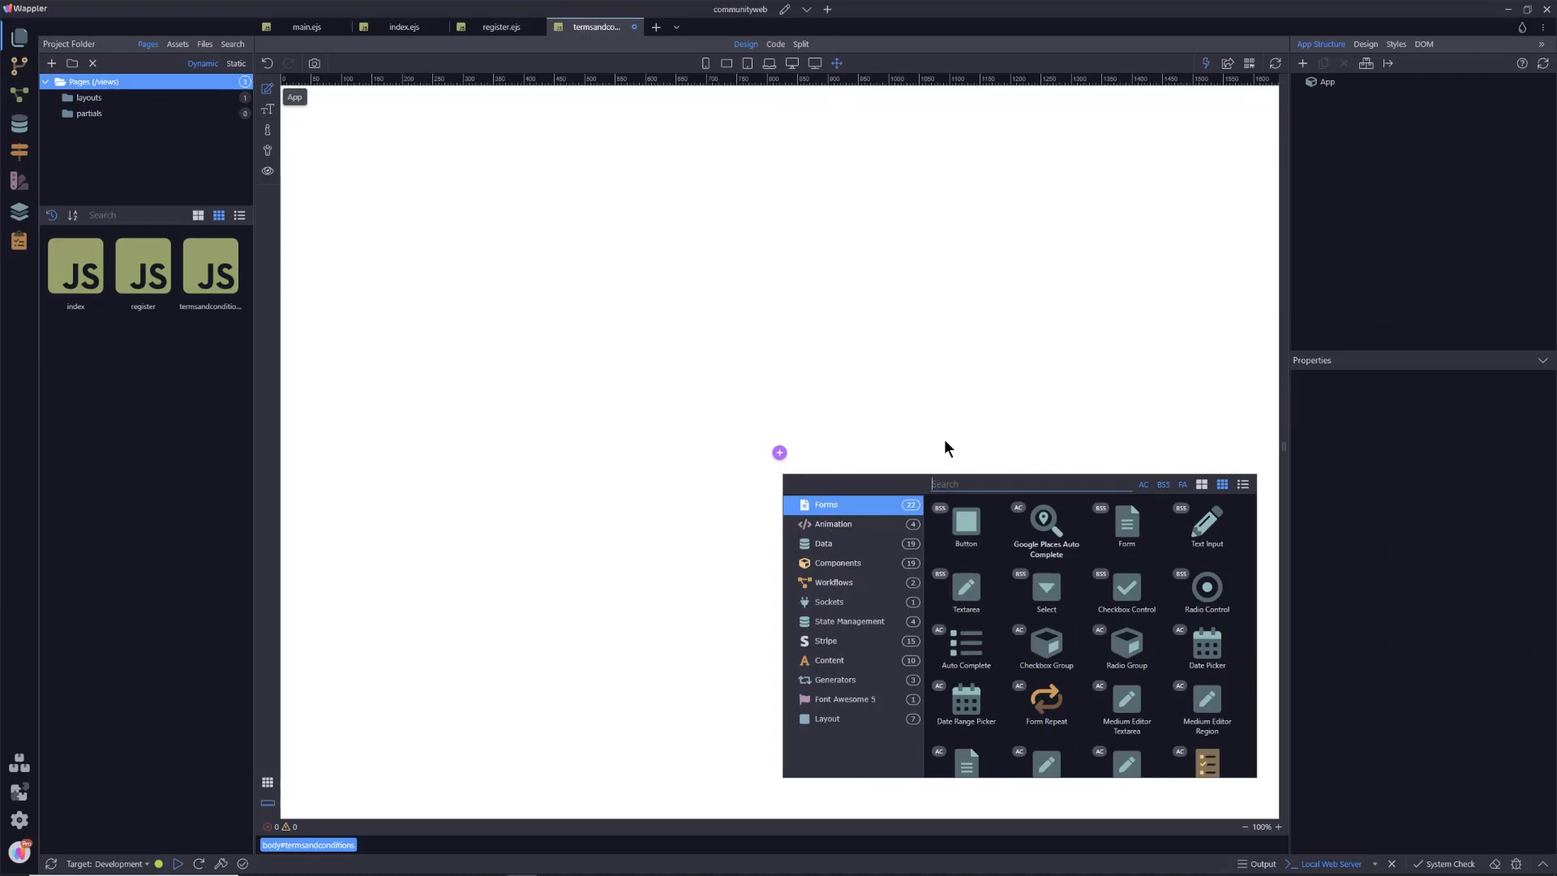
click(838, 720)
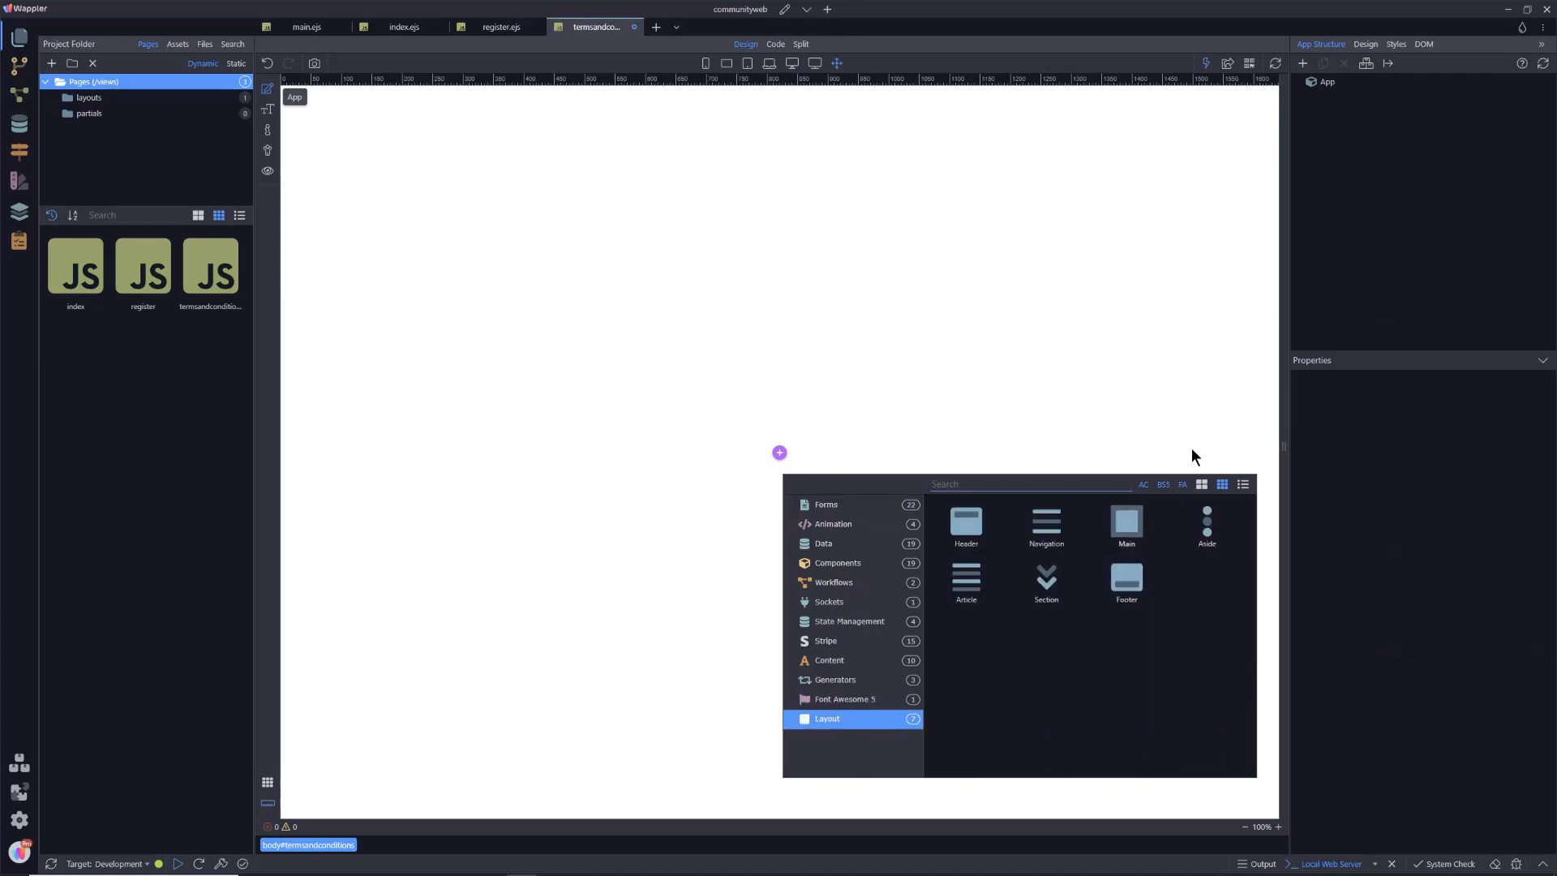
click(1158, 392)
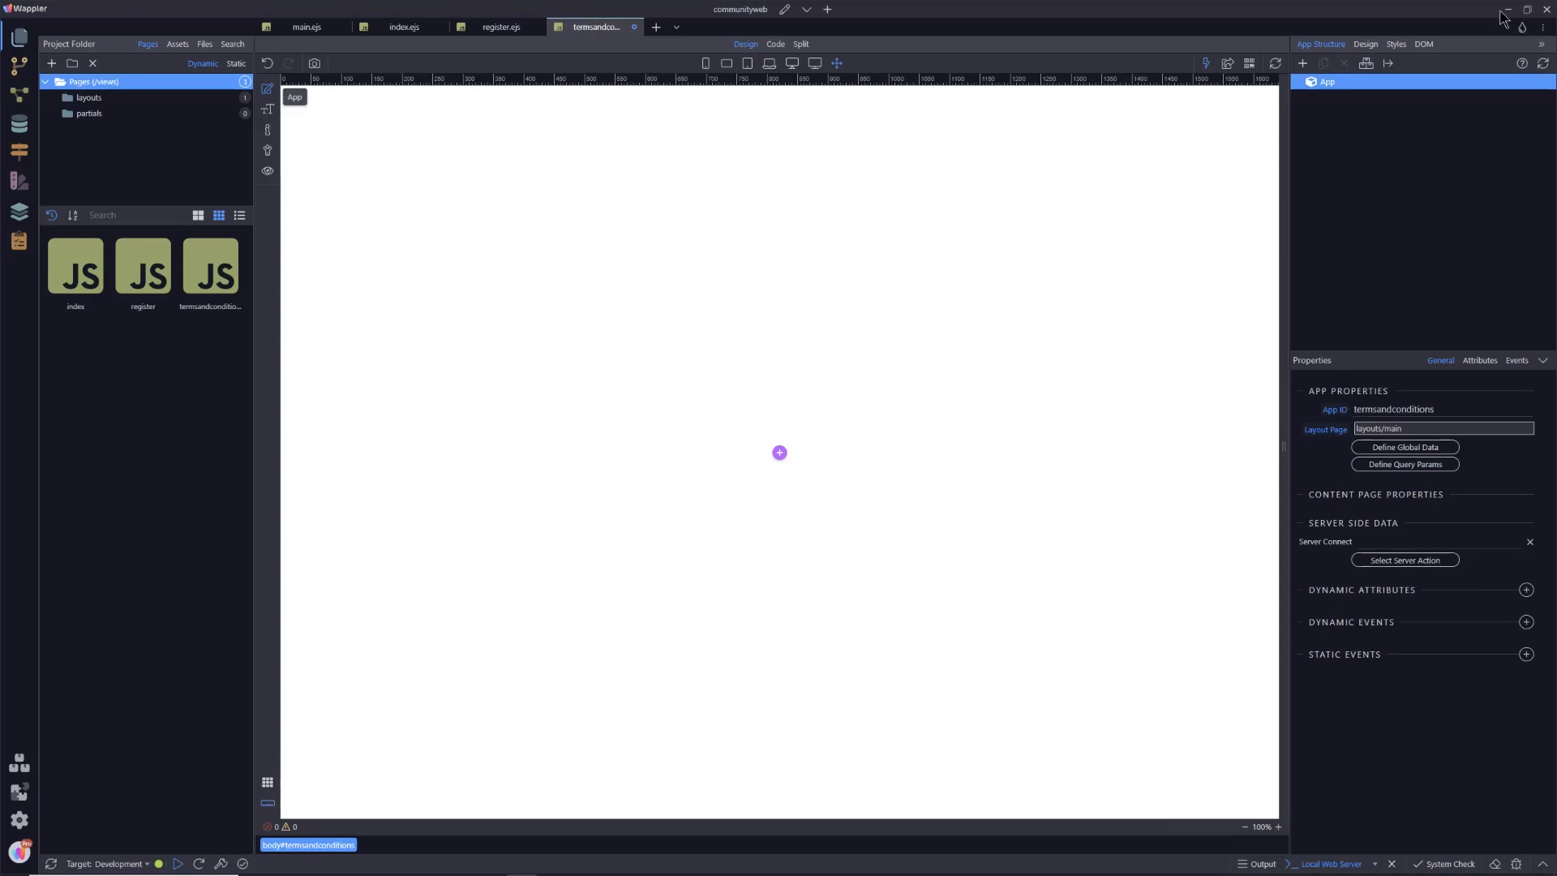
Add a container with a row and a single column to the empty termsandconditions page
right_click(1338, 84)
click(1276, 212)
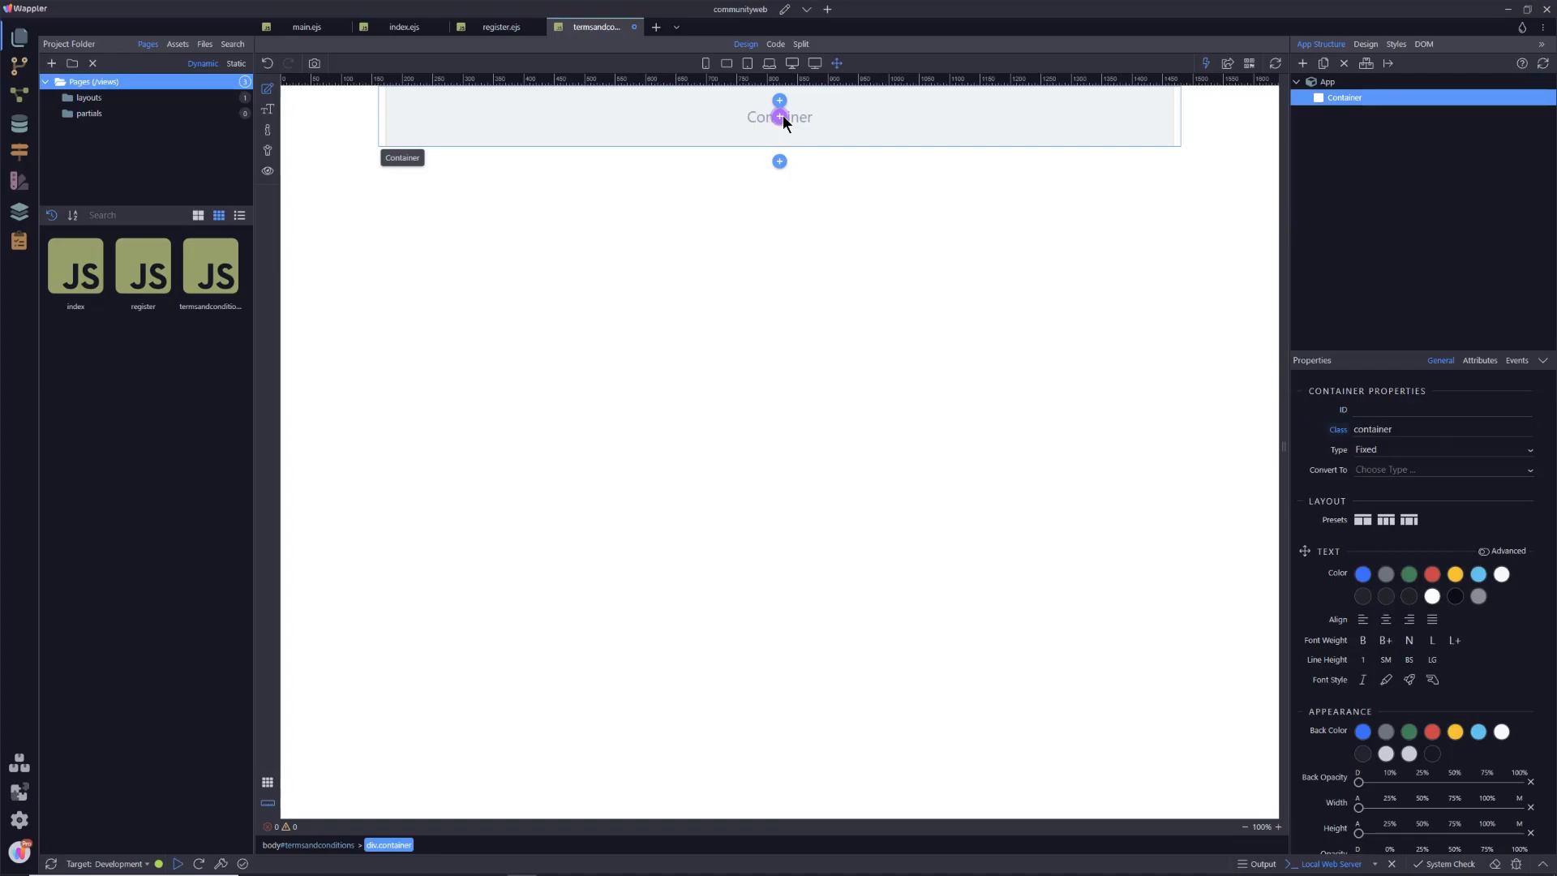
click(779, 118)
click(807, 138)
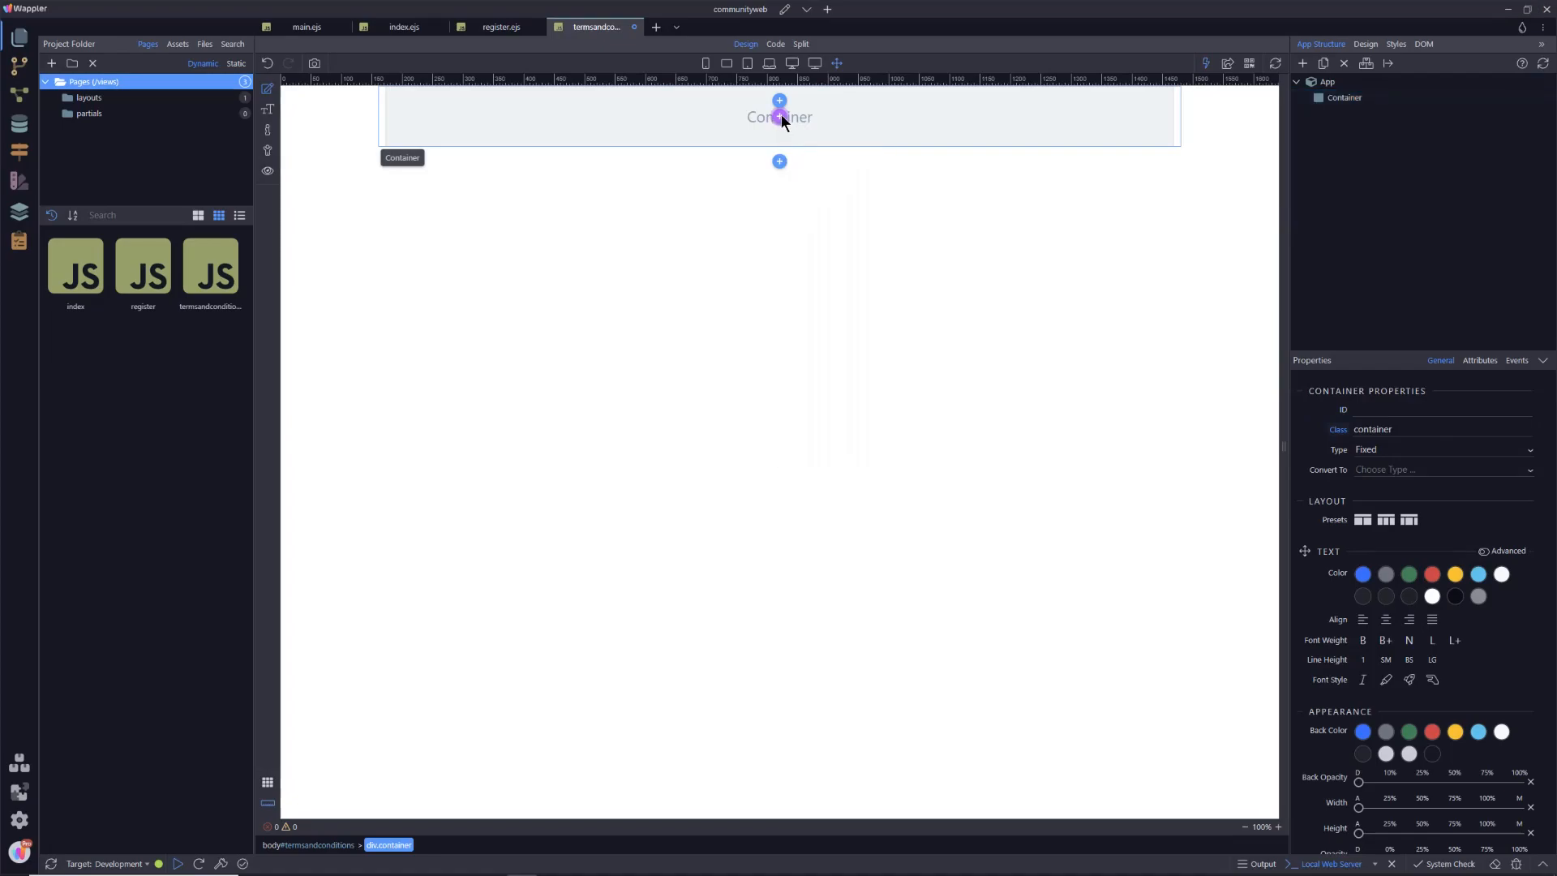
click(781, 115)
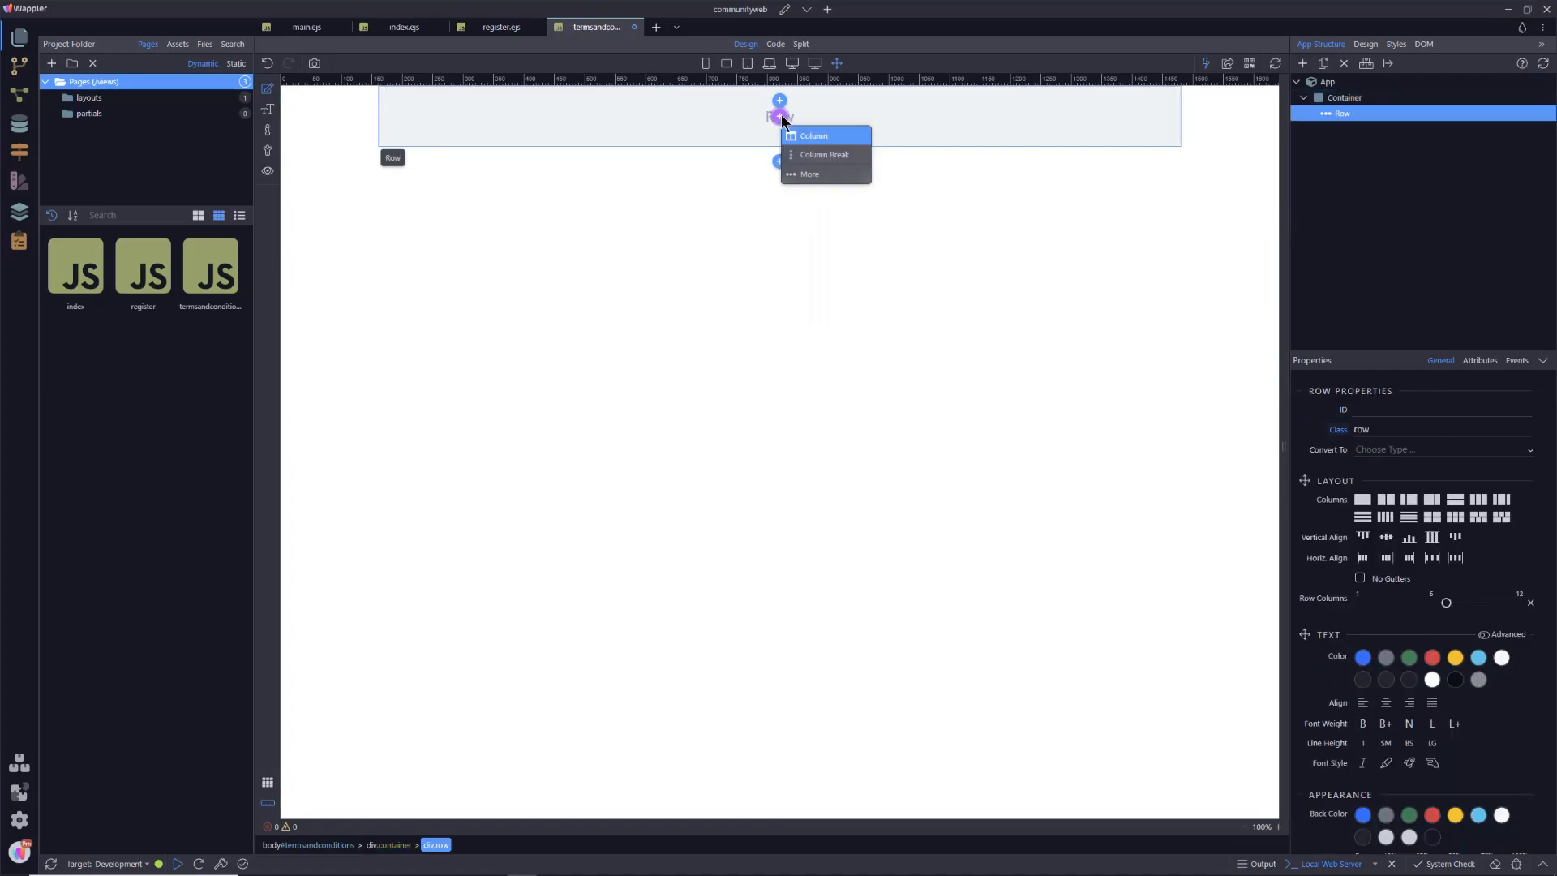
click(804, 136)
Insert a heading in the column with the text "Terms and Conditions" and save the page
click(780, 116)
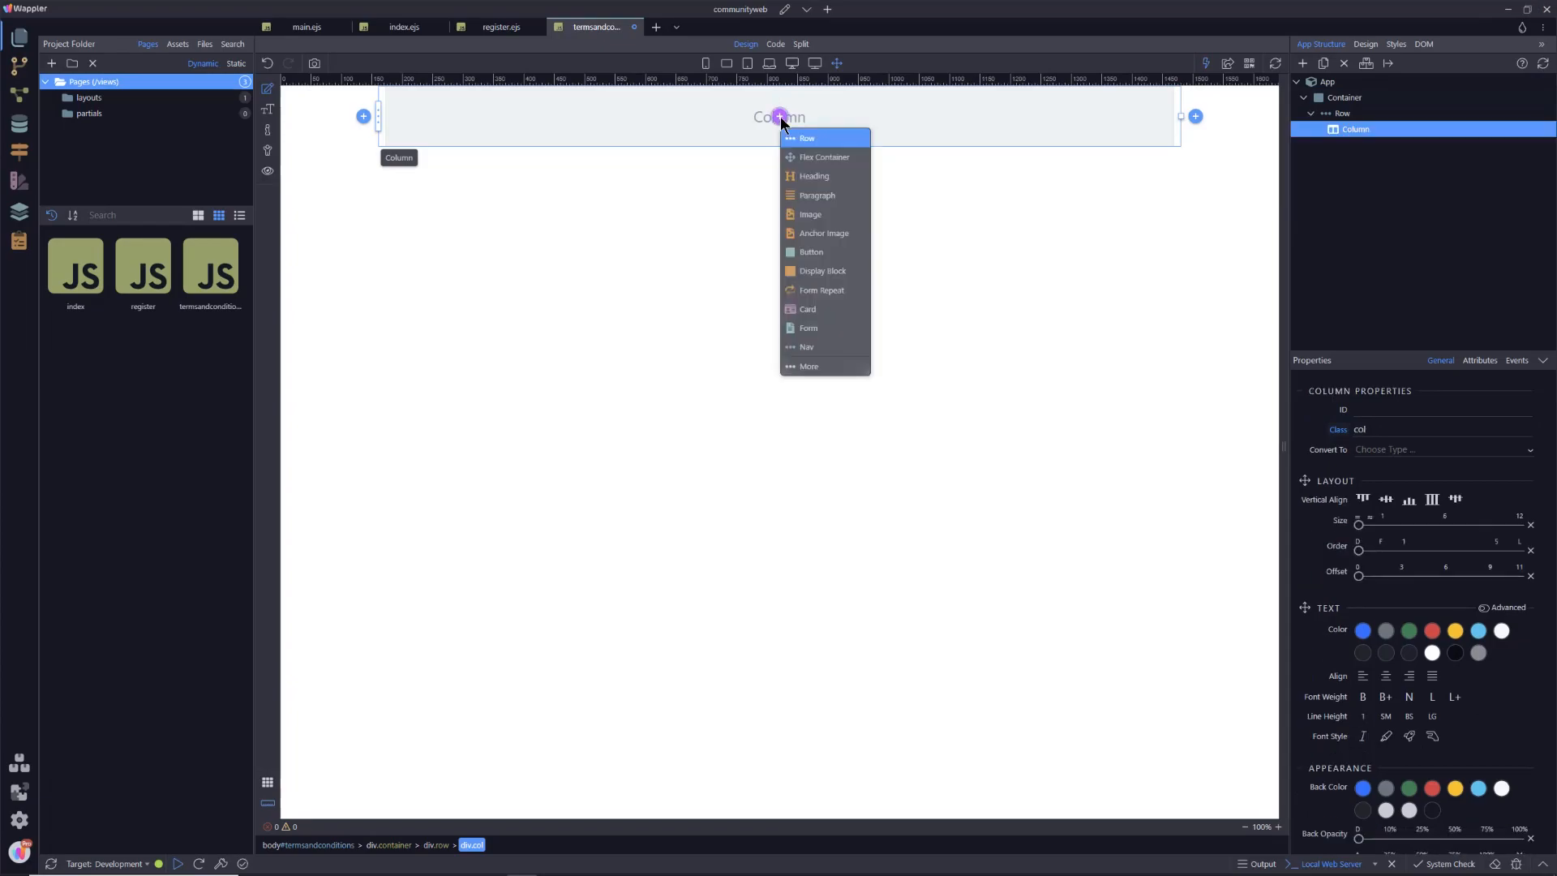
click(812, 179)
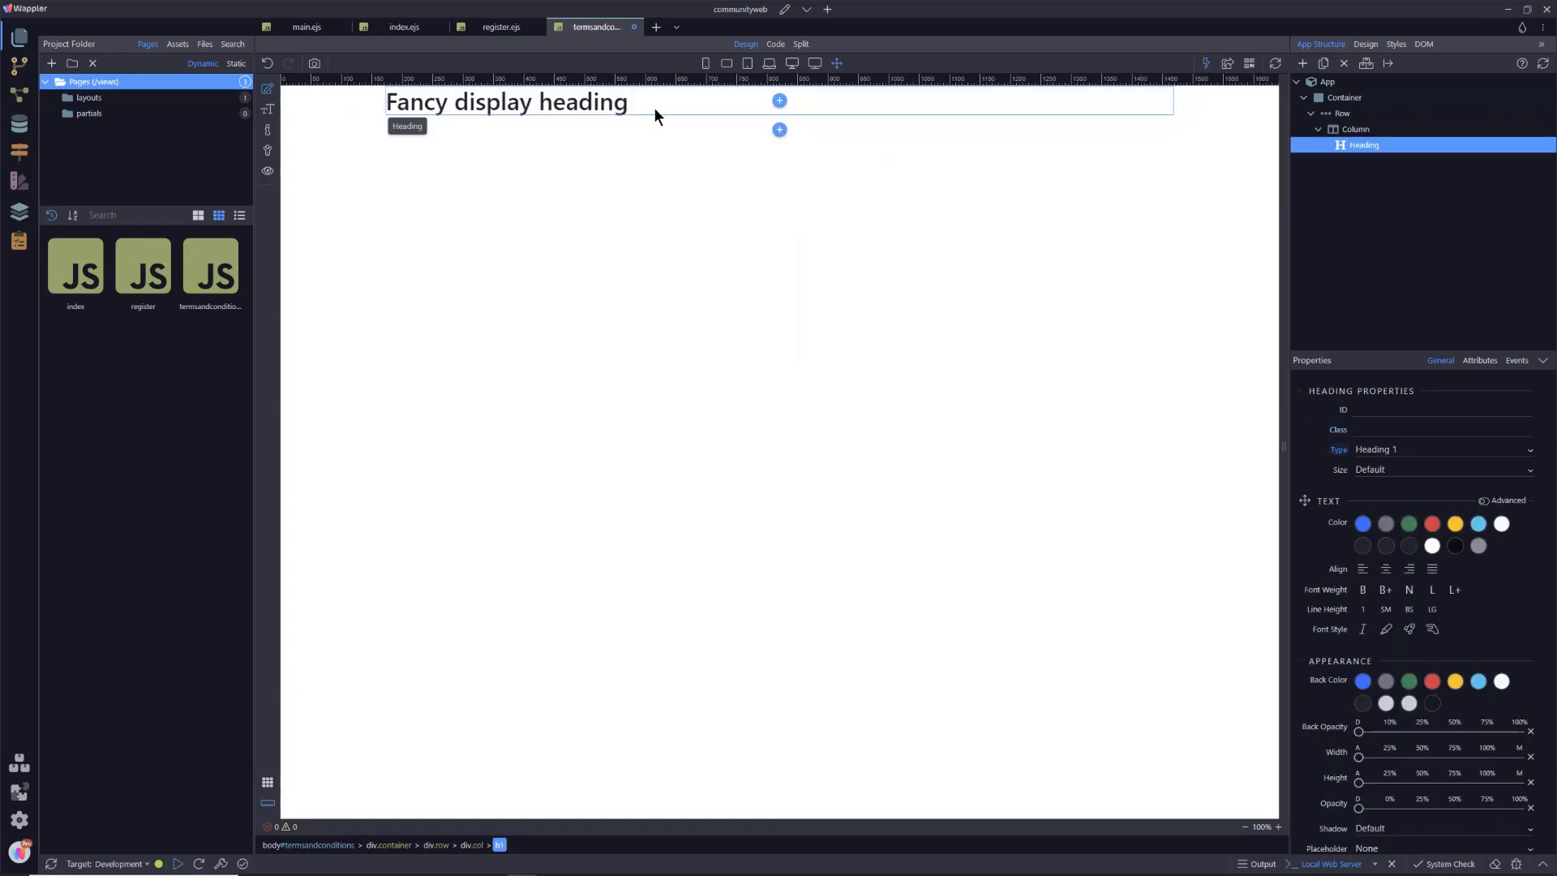
double_click(653, 107)
drag(653, 107, 359, 99)
text(T)
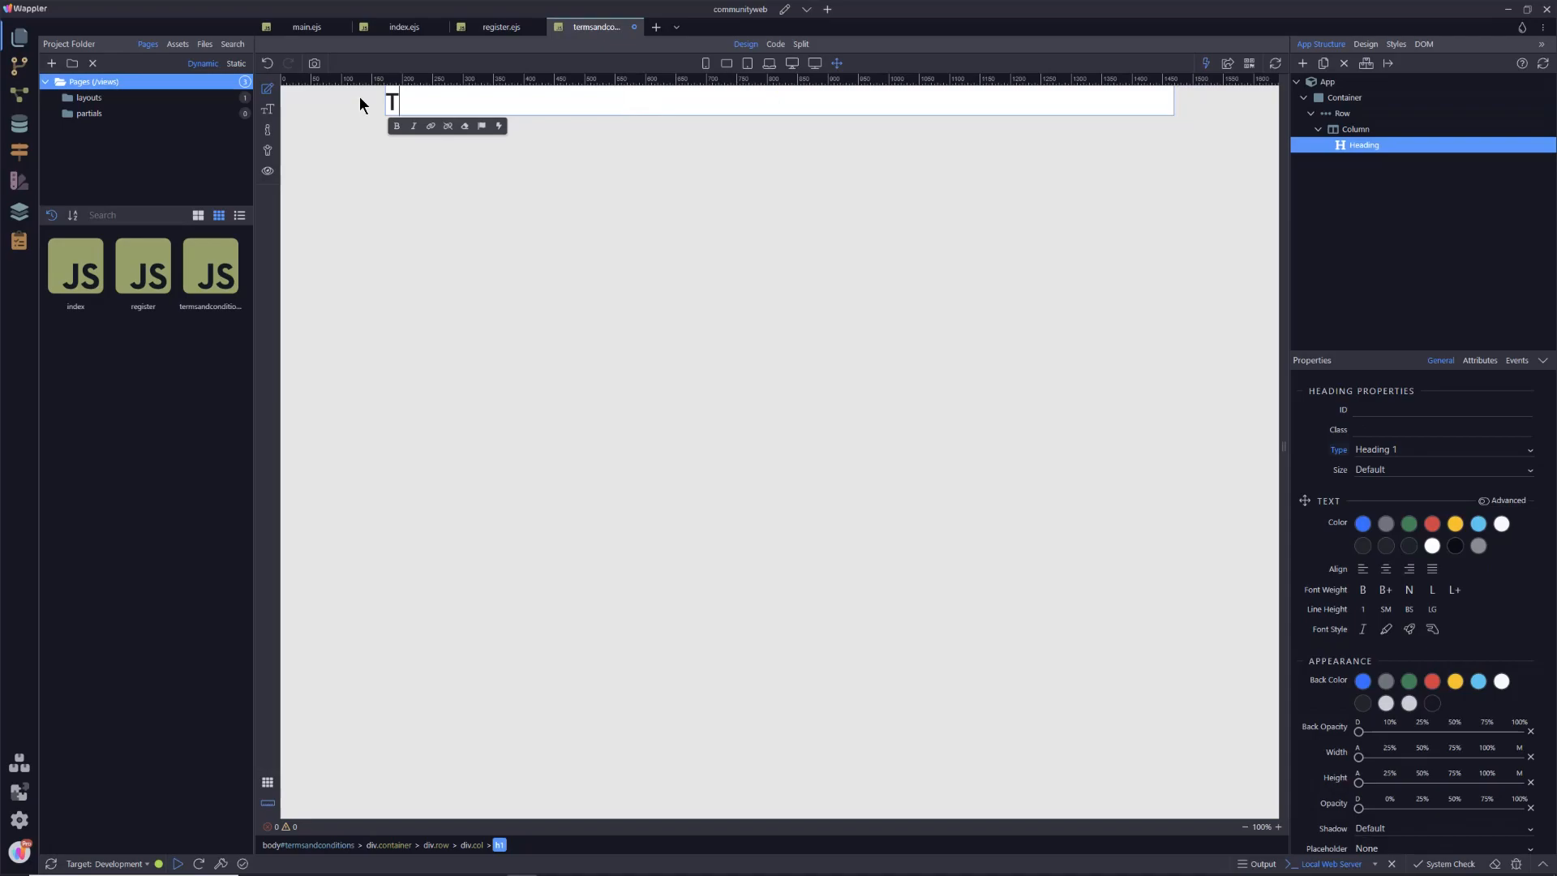
text(erms and CDo)
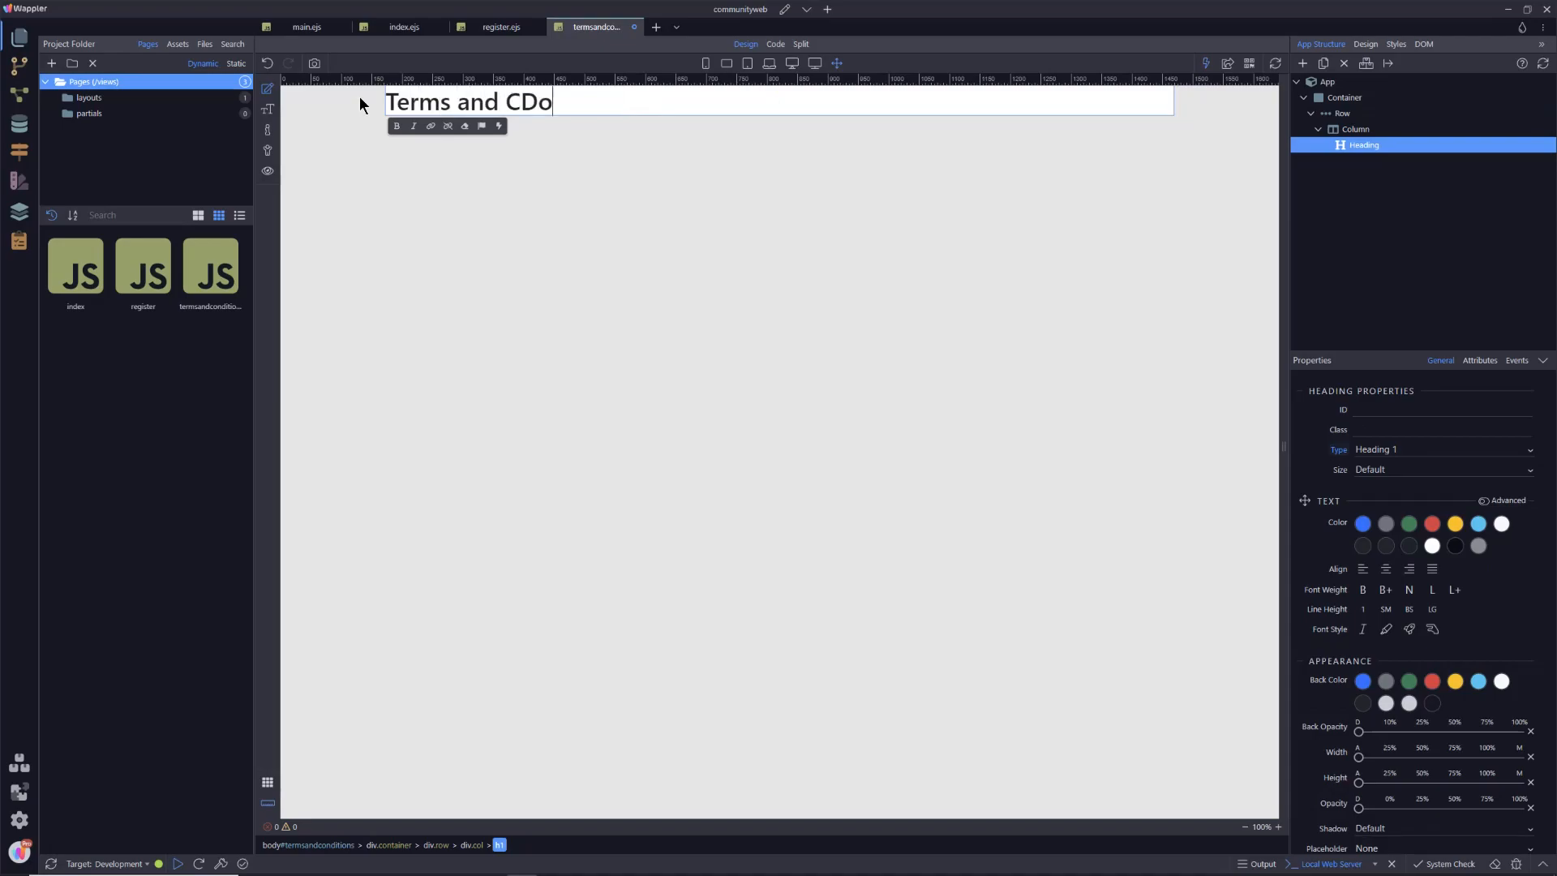
key(BackSpace)
key(BackSpace)
key(BackSpace)
text(Containe)
key(BackSpace)
key(BackSpace)
key(BackSpace)
key(BackSpace)
key(BackSpace)
text(ditions)
click(584, 227)
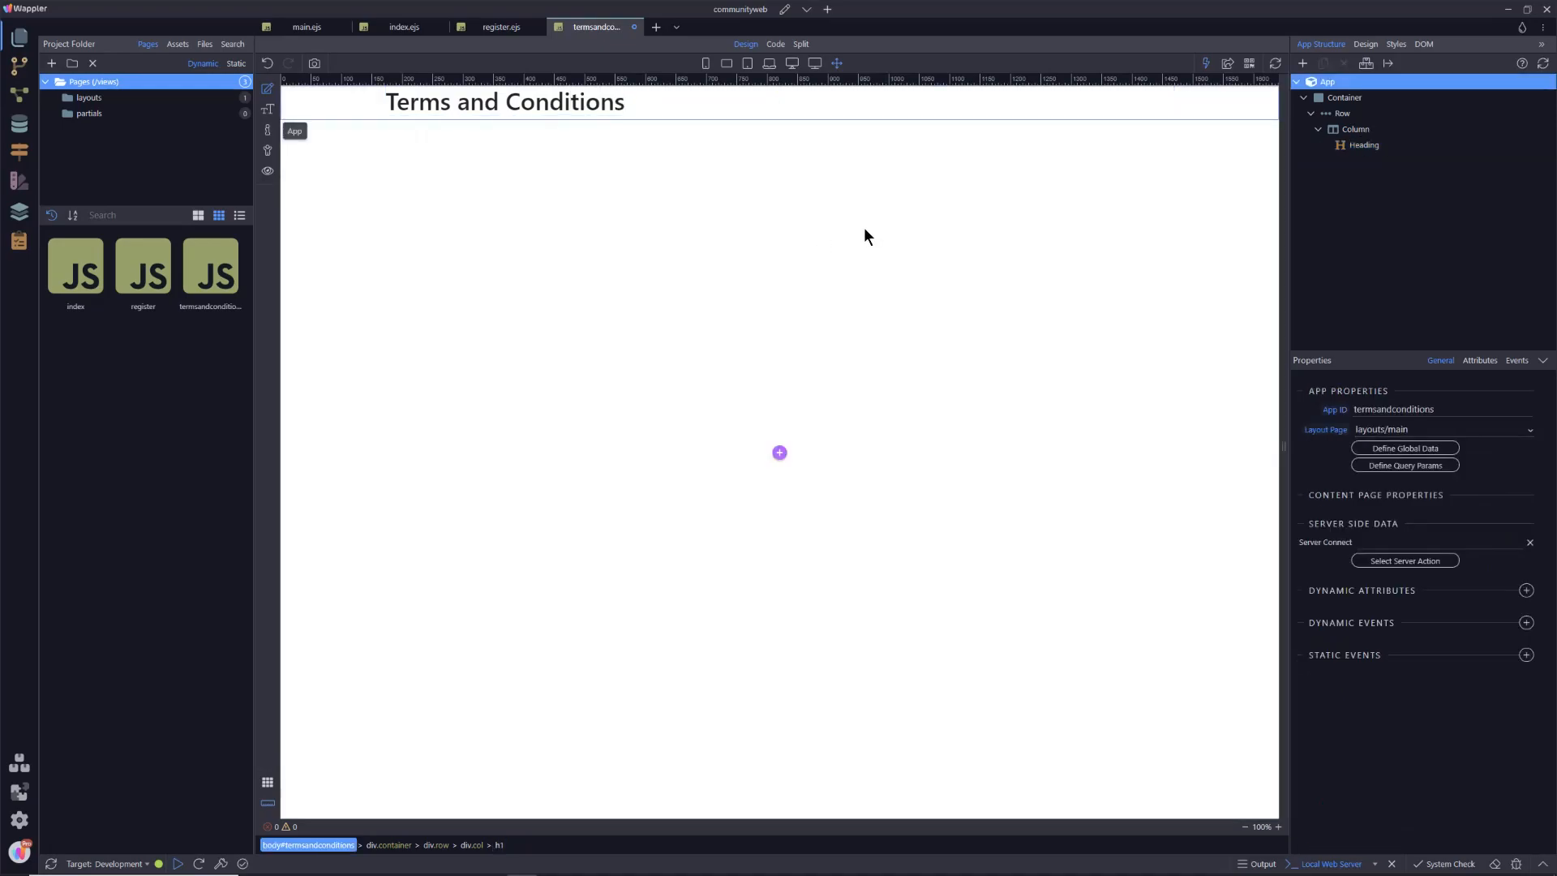
key(ctrl+s)
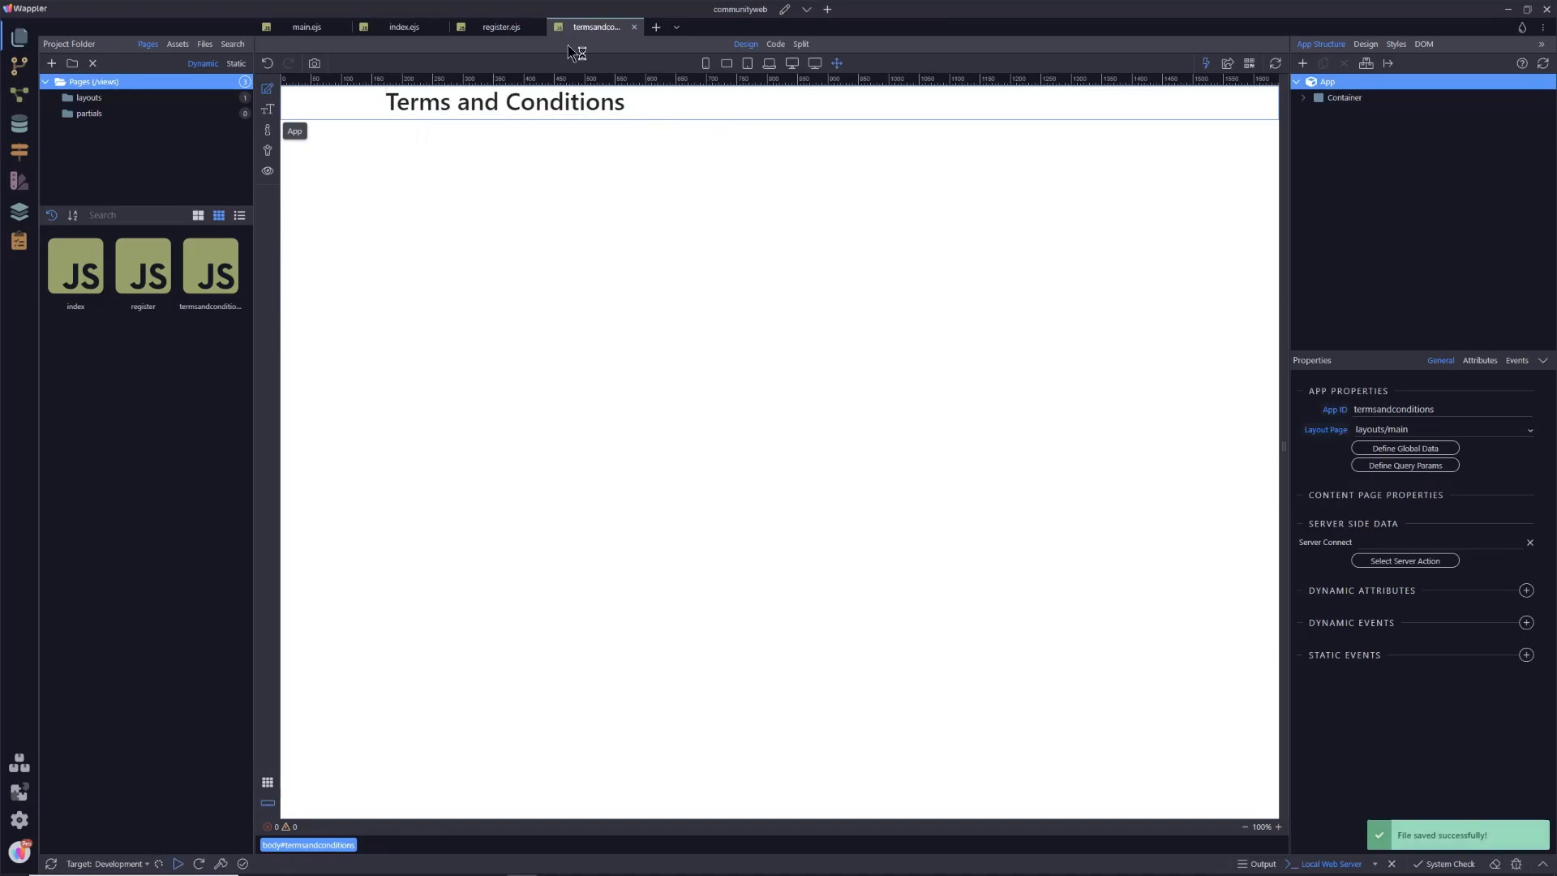
Point the Terms and Conditions link on the register page to the /termsandconditions route
click(508, 28)
click(737, 316)
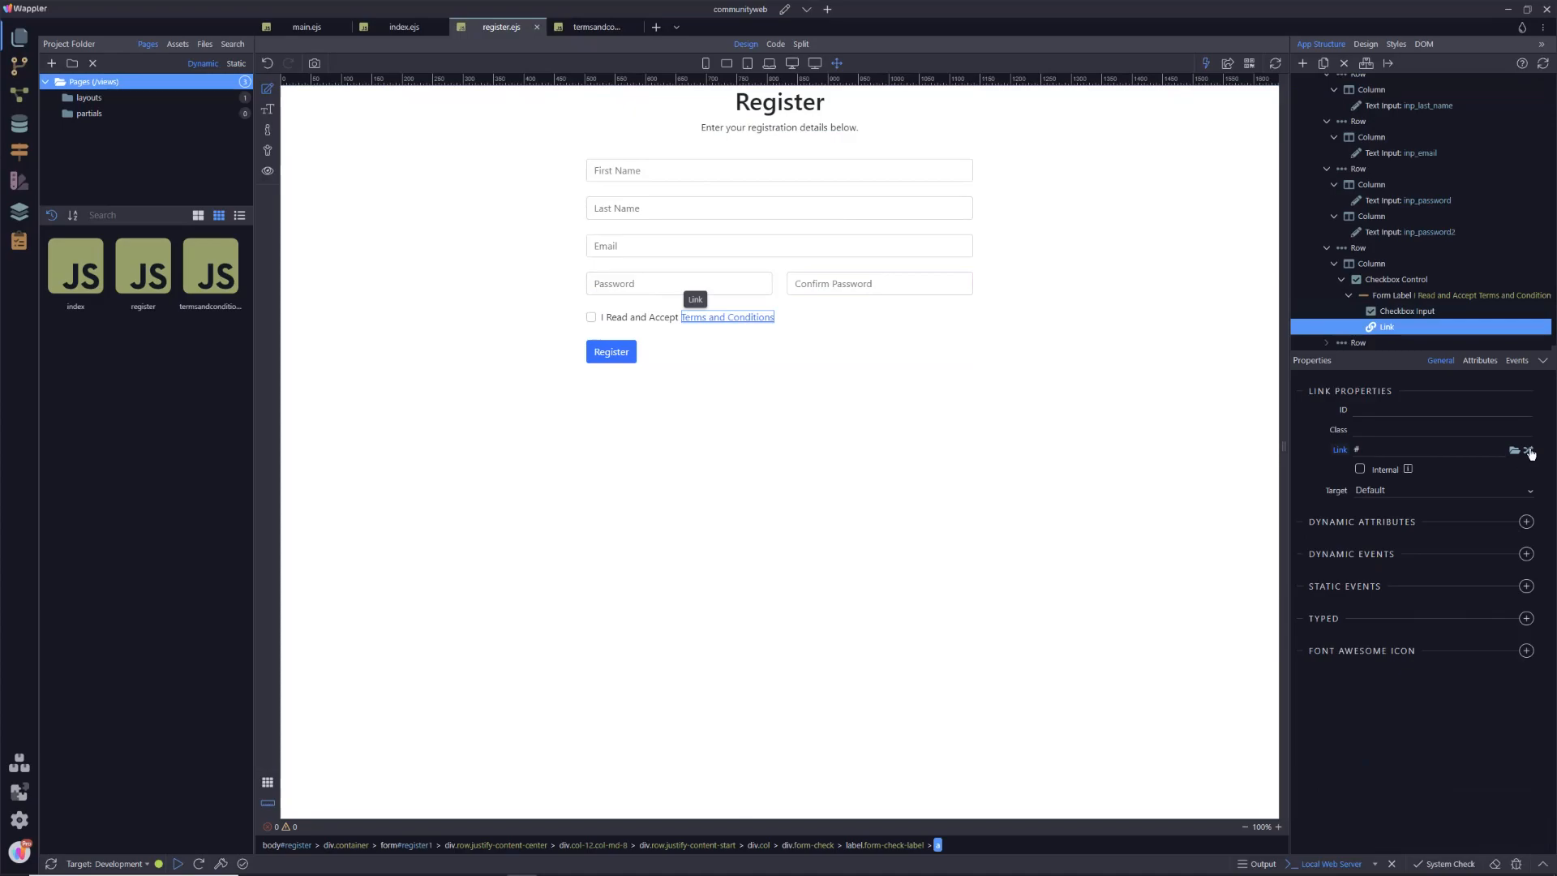
click(1529, 450)
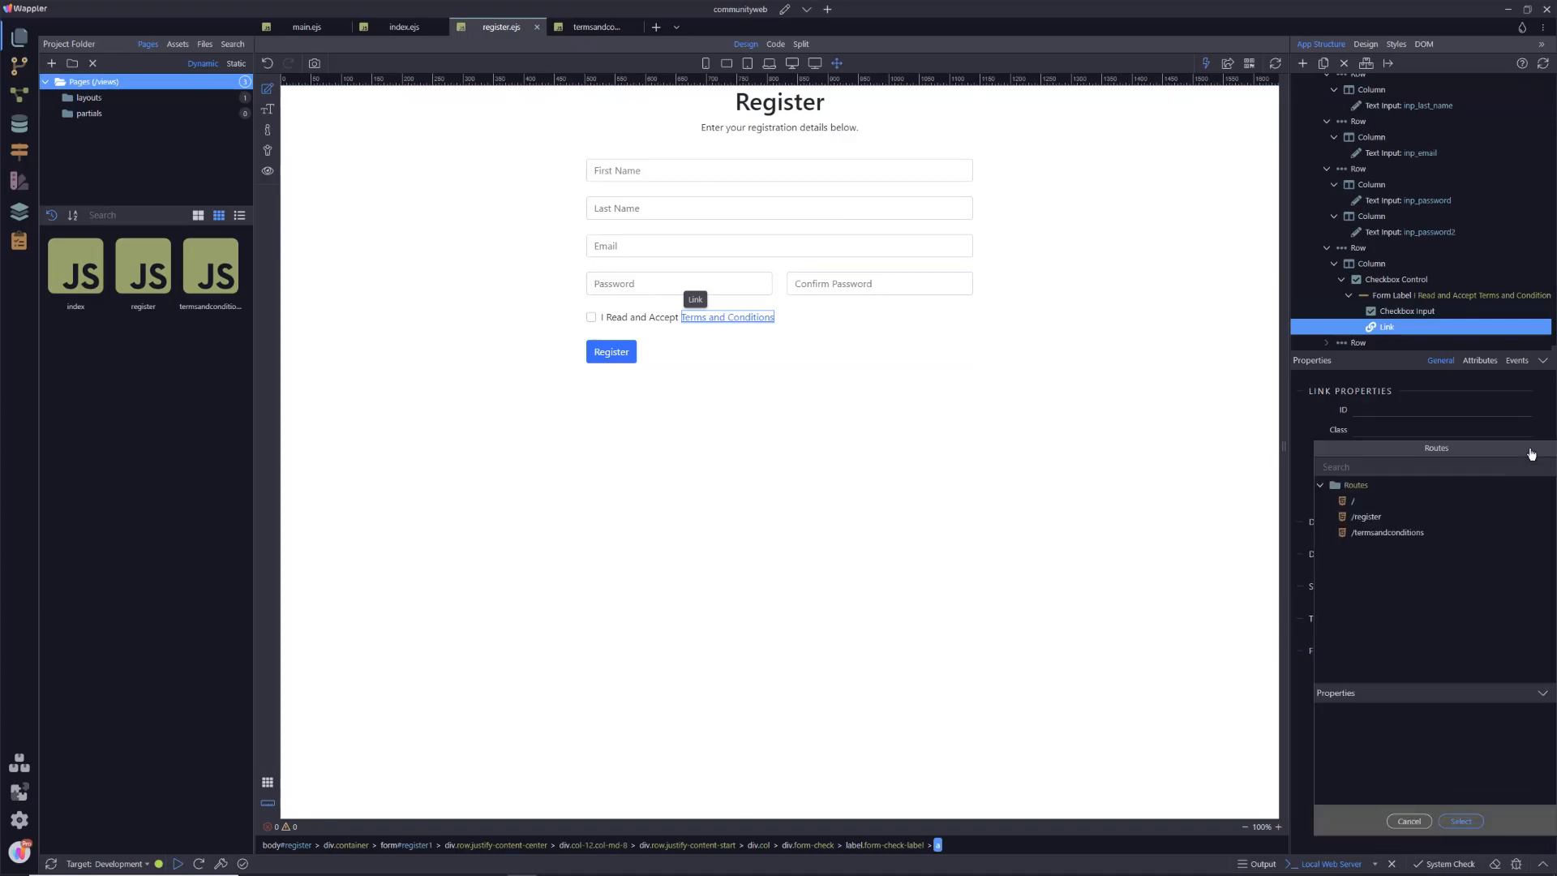
click(1407, 822)
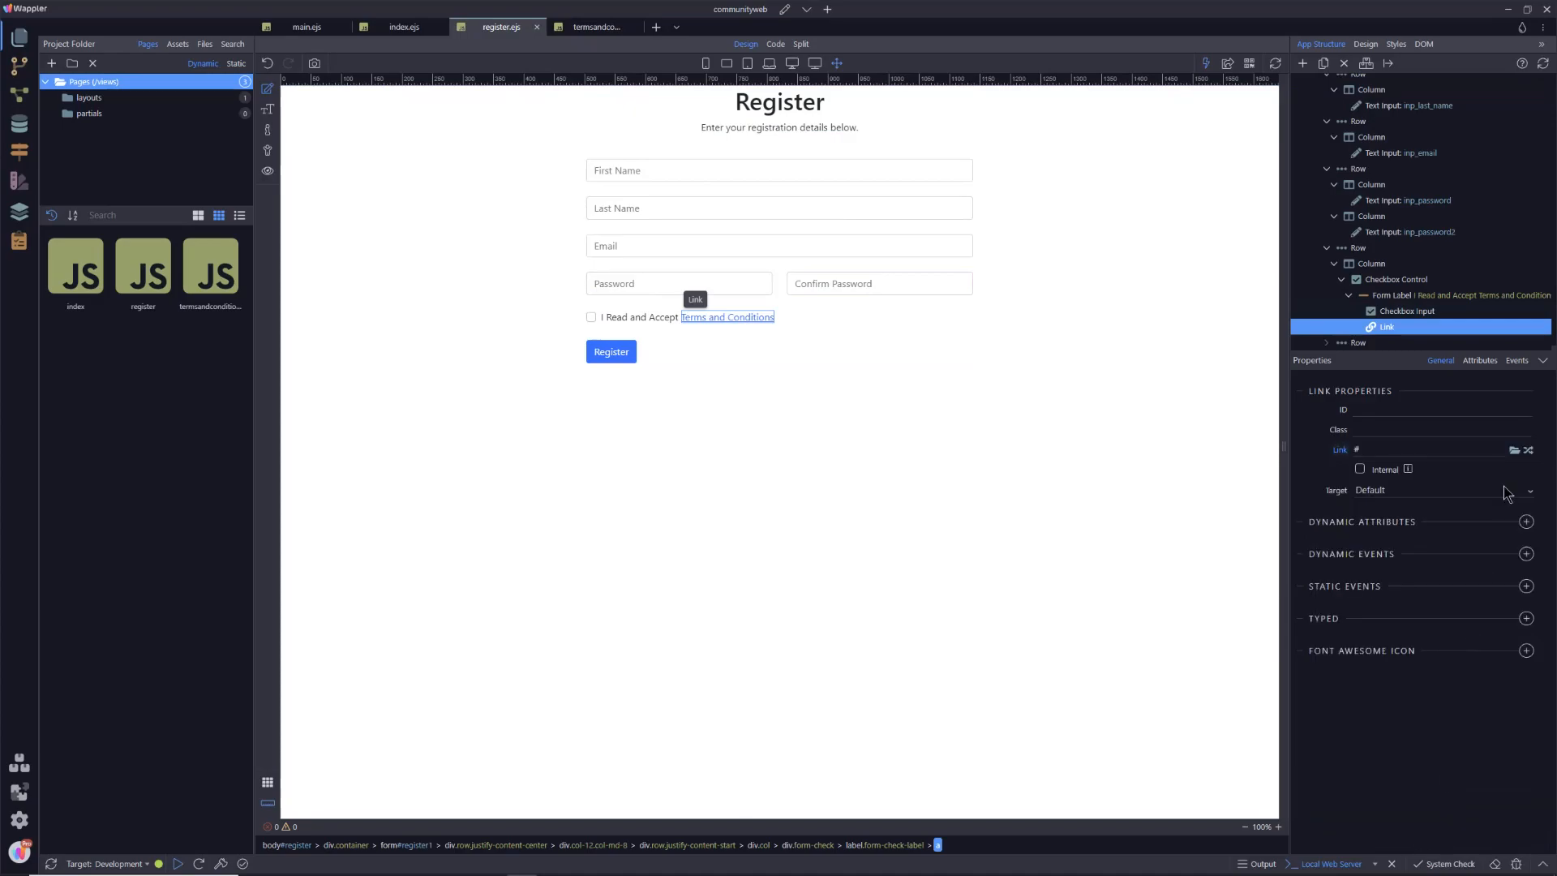
click(1529, 452)
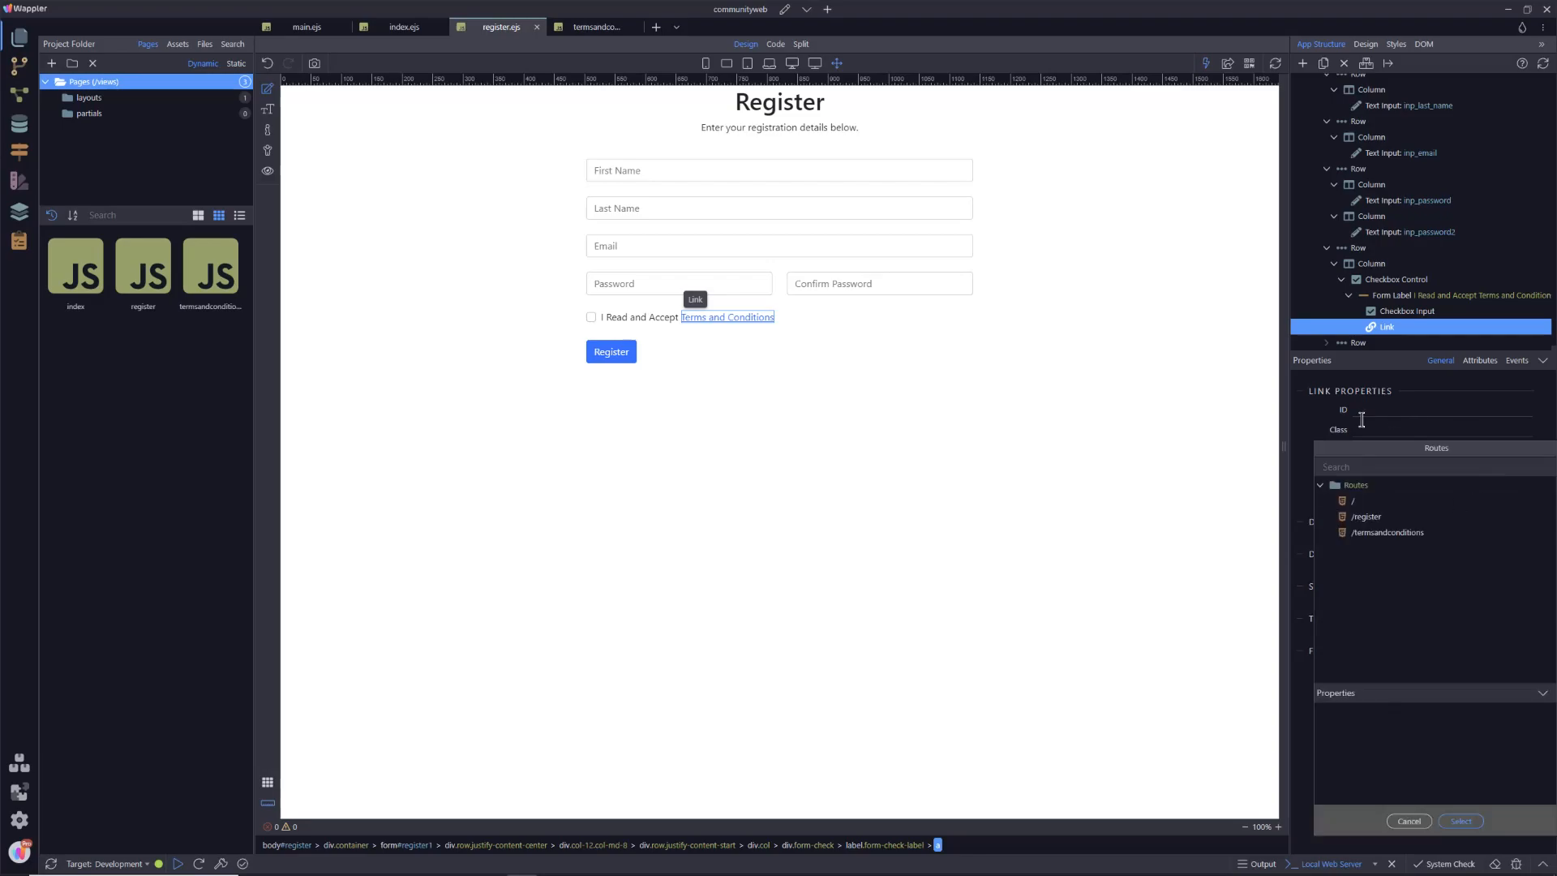
click(1382, 532)
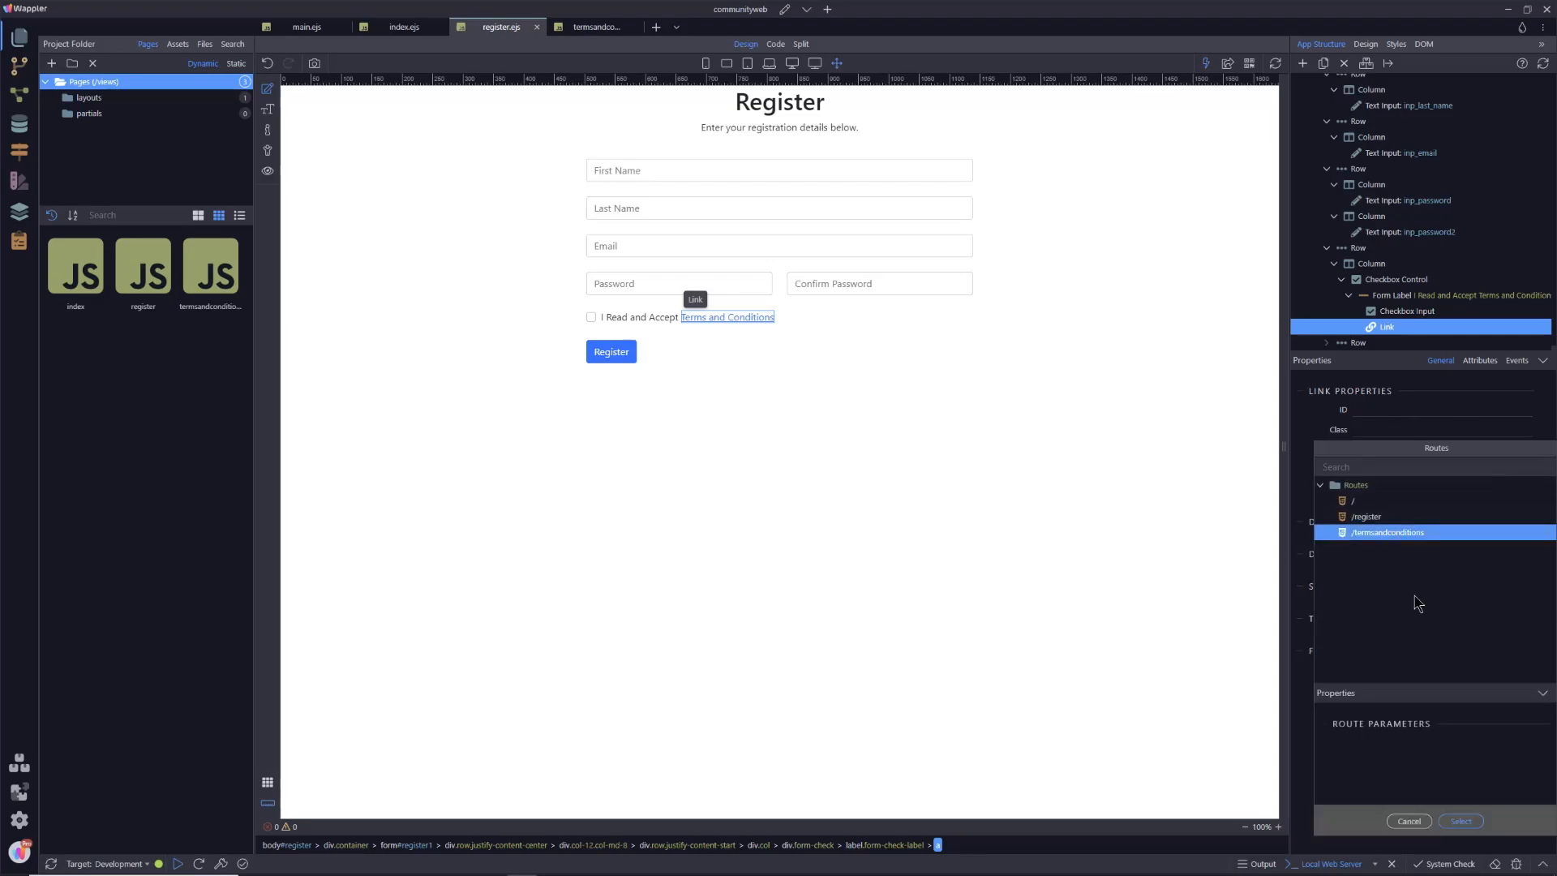
click(1461, 820)
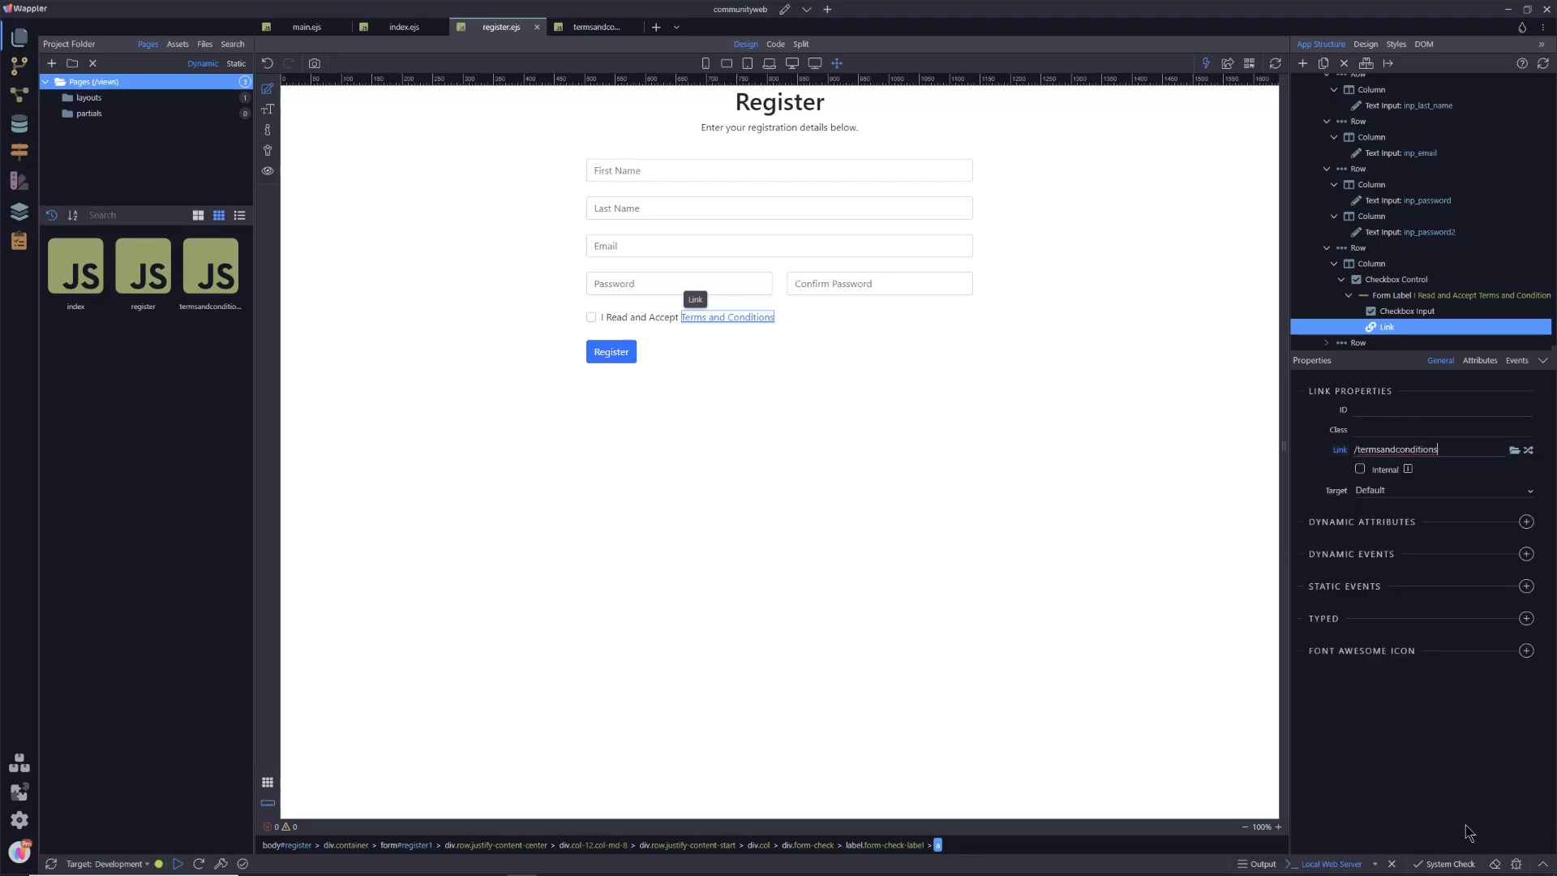
Mark the Terms and Conditions link as internal, set its target to _blank, and save the page
click(1360, 470)
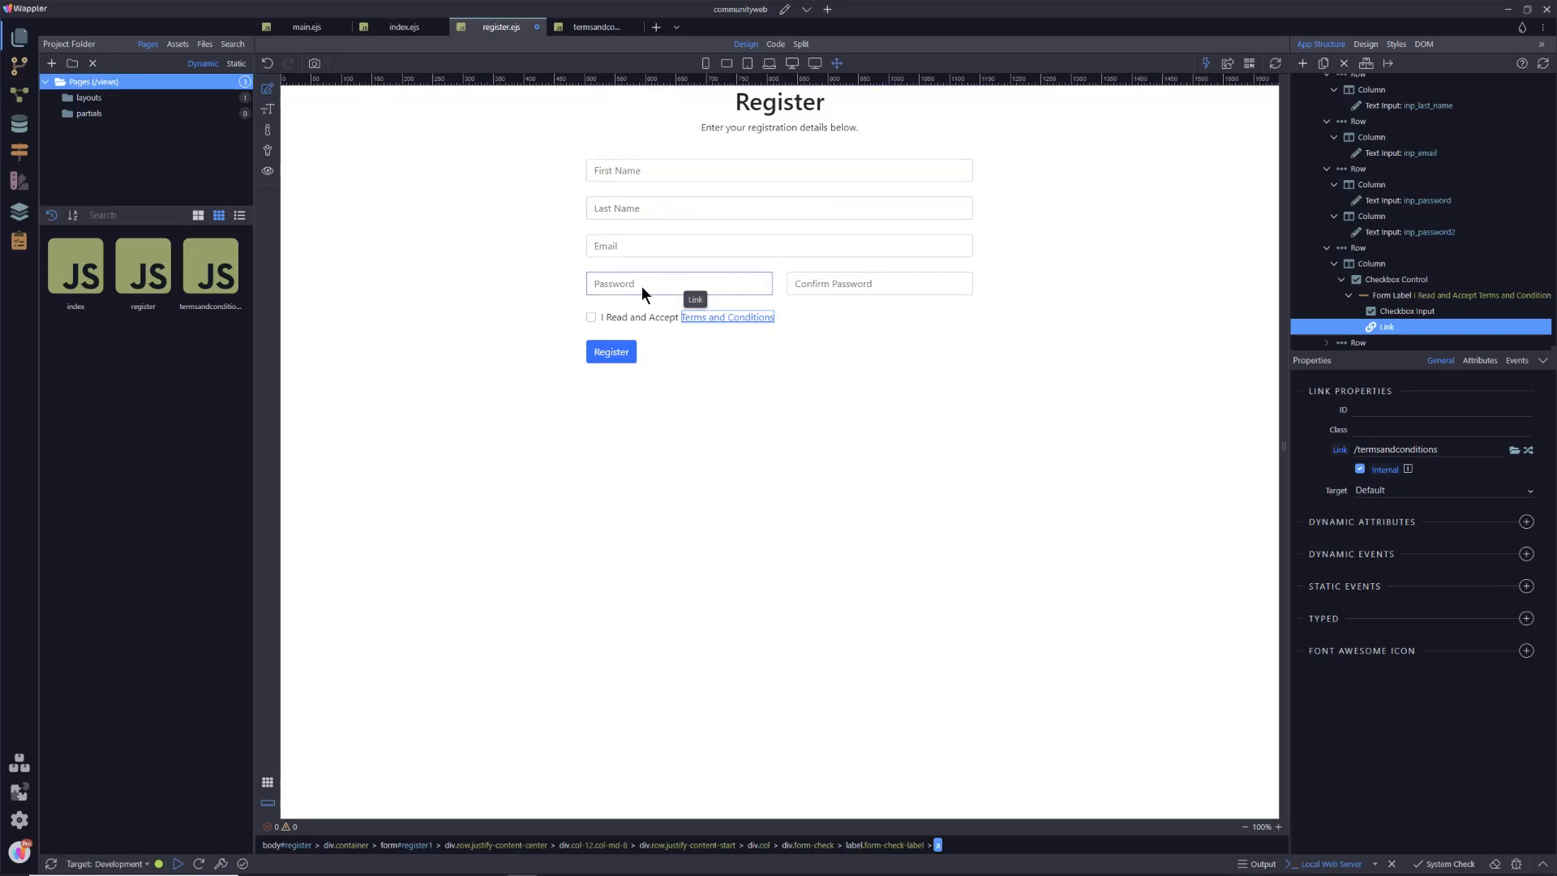
click(1390, 491)
click(1381, 532)
key(ctrl+s)
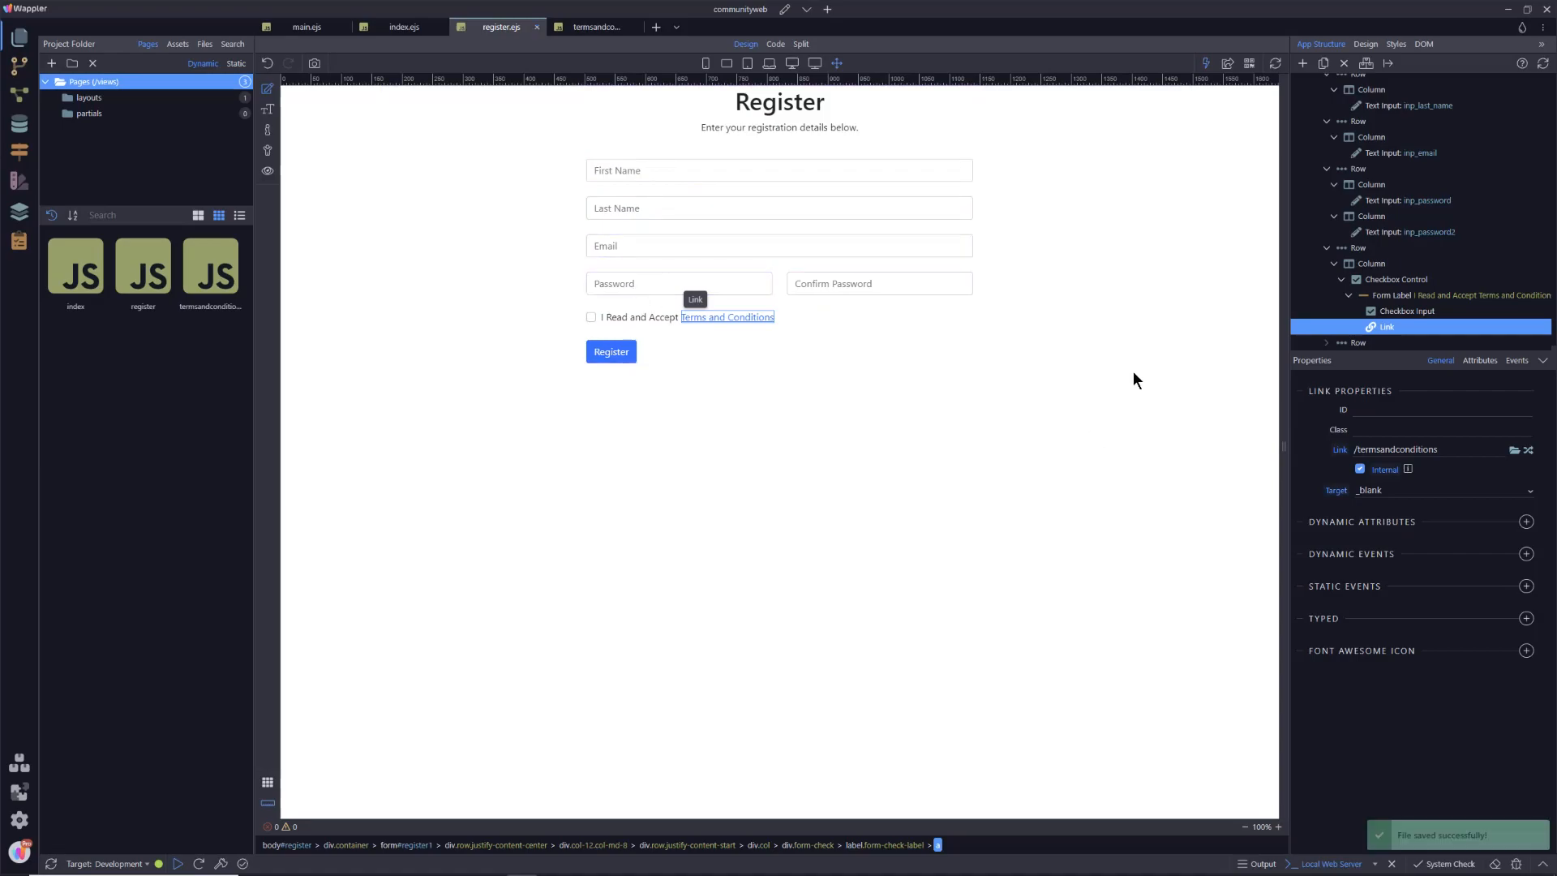